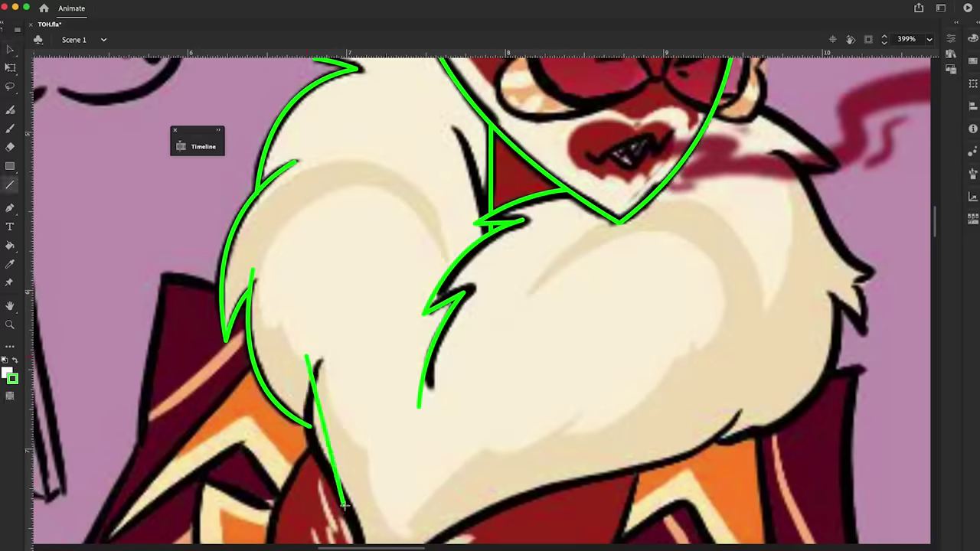
Step: Extend the green outline along the beard's lower edge and the collar
scroll(459, 307, "down", 3)
mouse_move(345, 398)
left_mouse_down()
mouse_move(346, 480)
mouse_move(379, 457)
mouse_move(508, 307)
left_mouse_up()
scroll(367, 460, "down", 2)
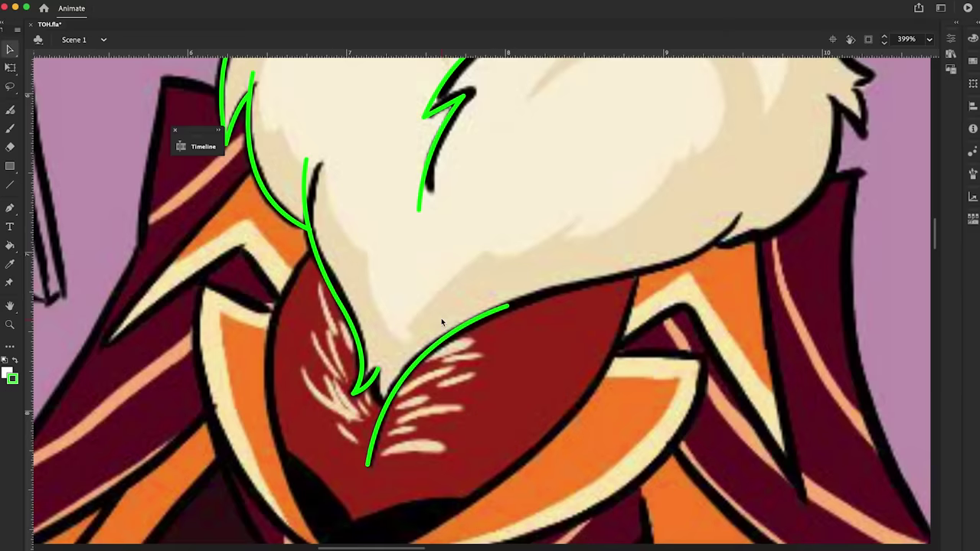
left_click_drag(636, 276, 508, 307)
left_click_drag(741, 222, 835, 199)
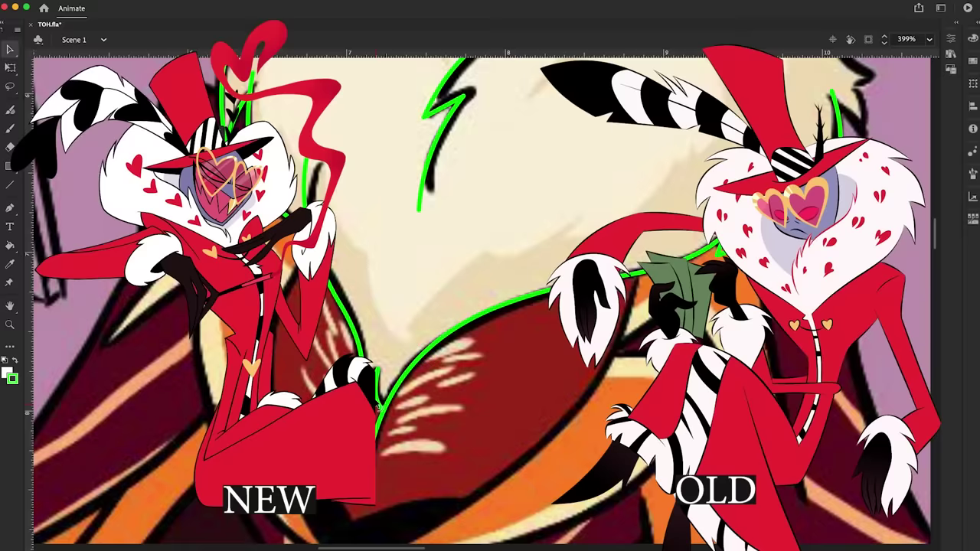
scroll(491, 307, "down", 4)
scroll(490, 307, "up", 3)
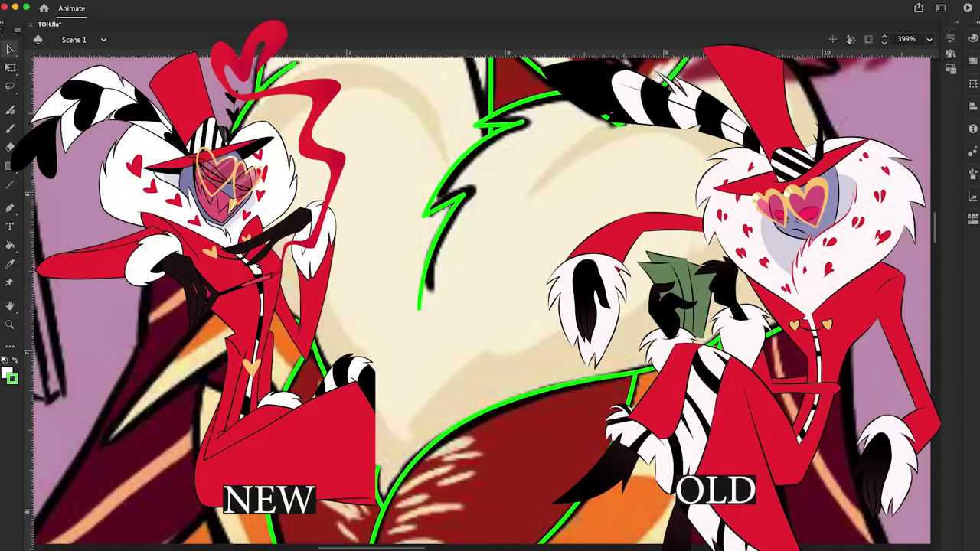
Step: Bend the straight outlines beside the mouth and mouth corner into curves
key("v")
scroll(491, 307, "up", 3)
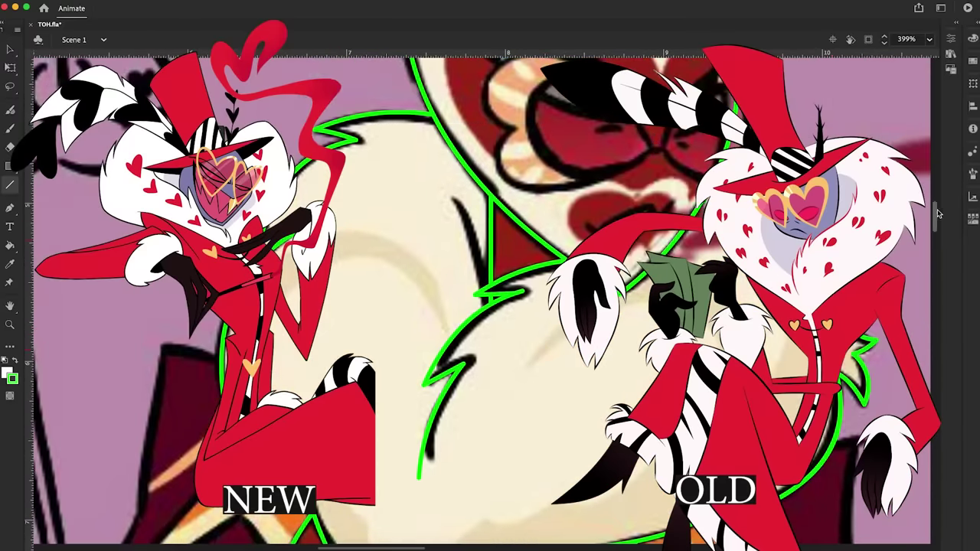
scroll(938, 214, "up", 6)
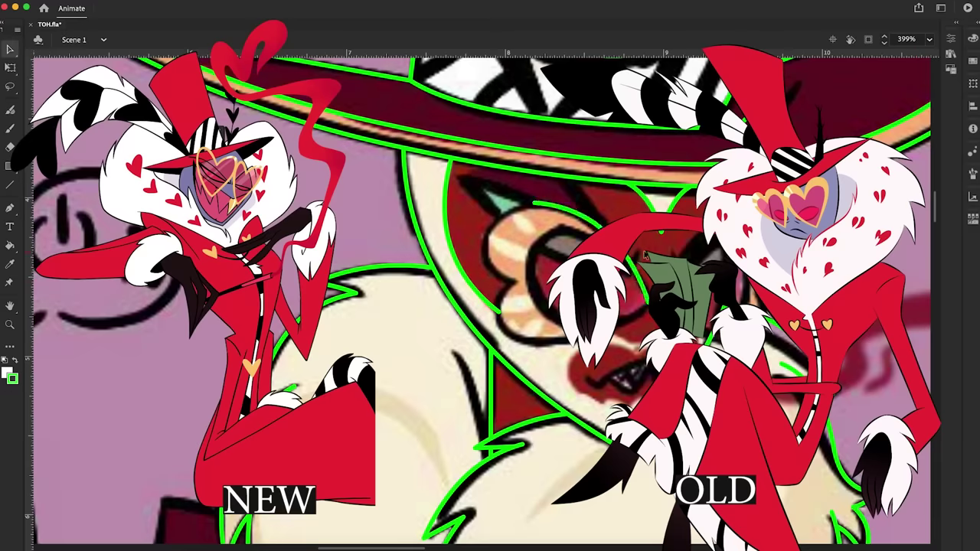
left_click_drag(511, 221, 546, 210)
left_click_drag(488, 251, 500, 320)
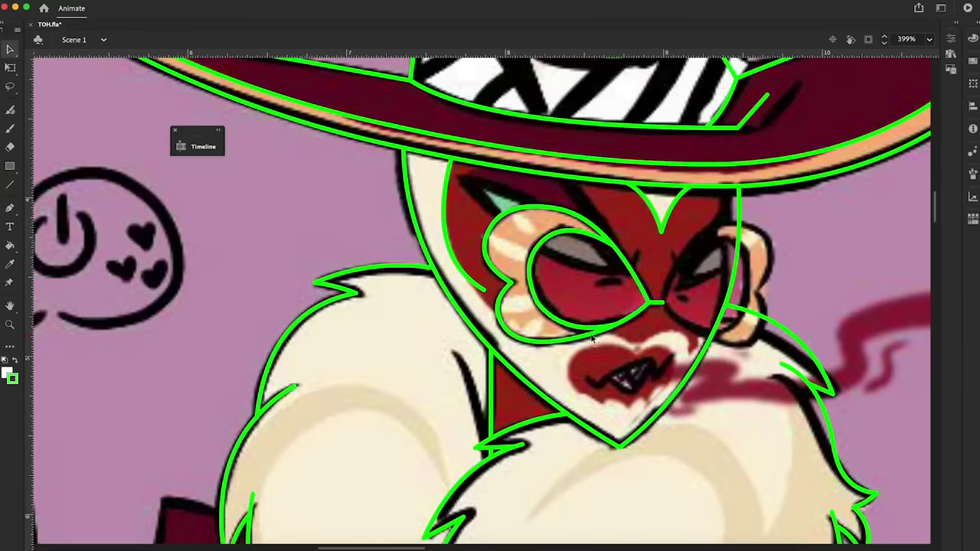
Step: Delete the stray pasted eye-outline copy and check the eye area up close
right_click(608, 291)
left_click(635, 343)
key("Delete")
key("v")
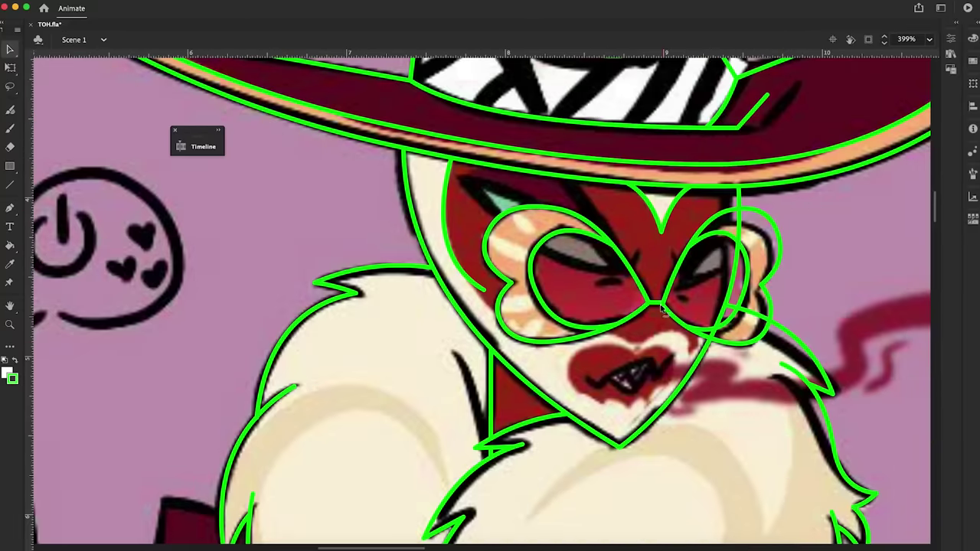
key("ctrl+=")
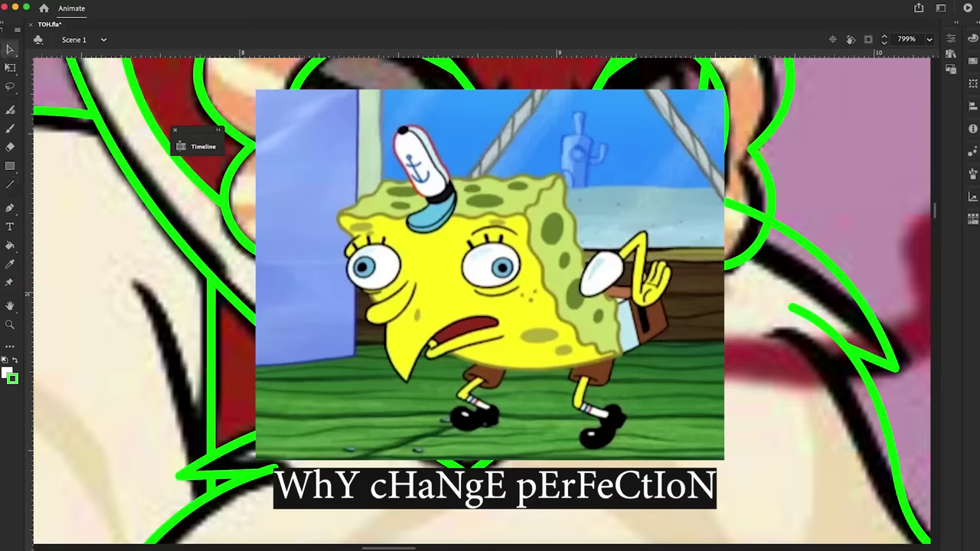
key("ctrl+minus")
key("ctrl+minus")
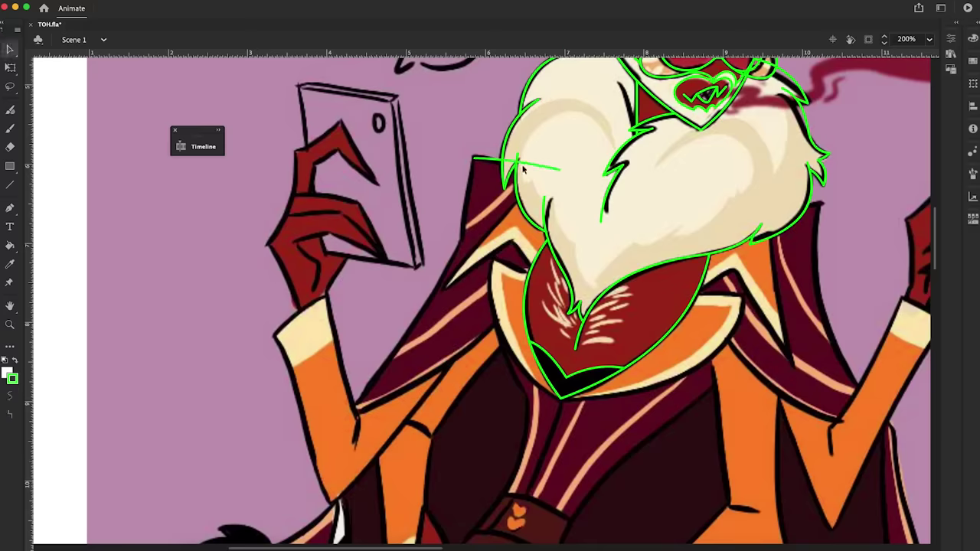
Step: Draw green lines down both cape edges and along the inner cape toward the belt
key("n")
left_click_drag(473, 158, 353, 404)
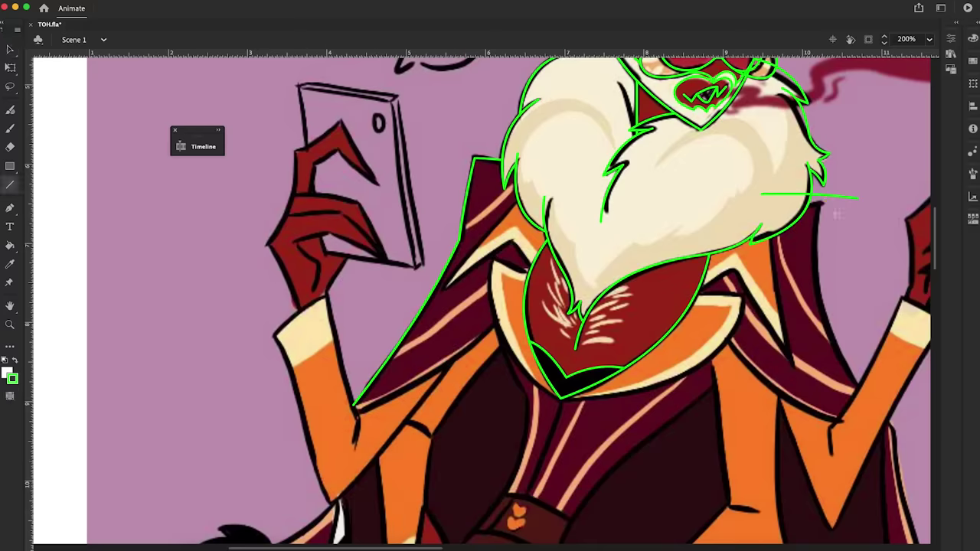
mouse_move(826, 198)
left_mouse_down()
mouse_move(821, 275)
mouse_move(857, 387)
left_mouse_up()
mouse_move(354, 404)
left_mouse_down()
mouse_move(494, 325)
mouse_move(527, 398)
left_mouse_up()
left_click_drag(527, 398, 475, 527)
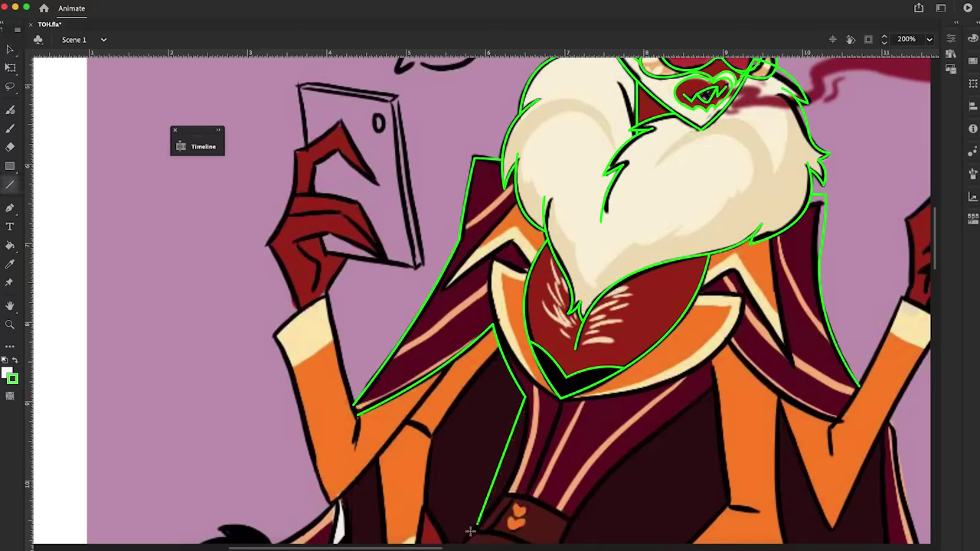
key("v")
scroll(470, 459, "down", 5)
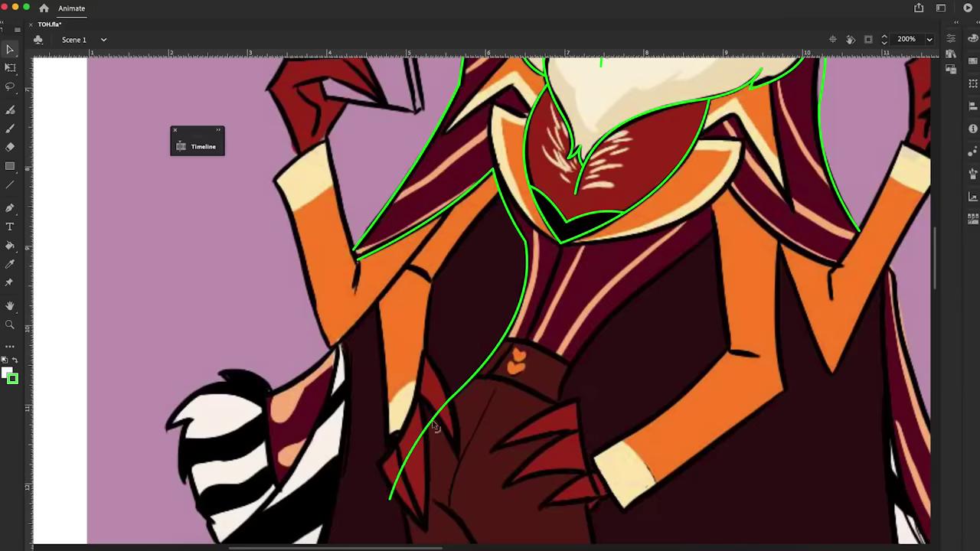
Step: Outline the torso curves, the left arm and the right arm with green lines
key("n")
left_click_drag(714, 229, 563, 402)
left_click_drag(712, 203, 759, 355)
left_click_drag(728, 351, 591, 458)
left_click_drag(475, 188, 271, 184)
key("v")
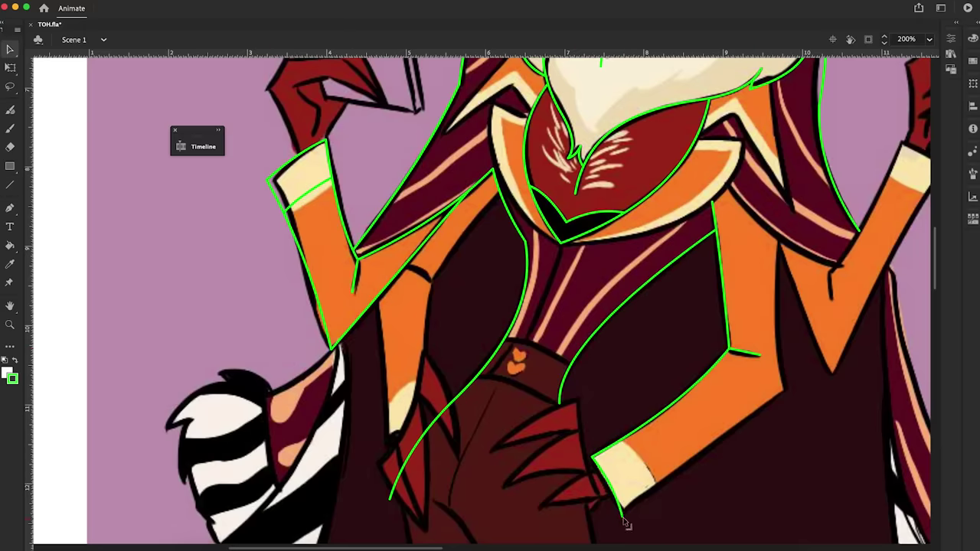
Step: Add green lines on the right arm's outer edge, the collar and the crescents' inner edges
key("n")
scroll(778, 208, "right", 4)
scroll(777, 208, "up", 2)
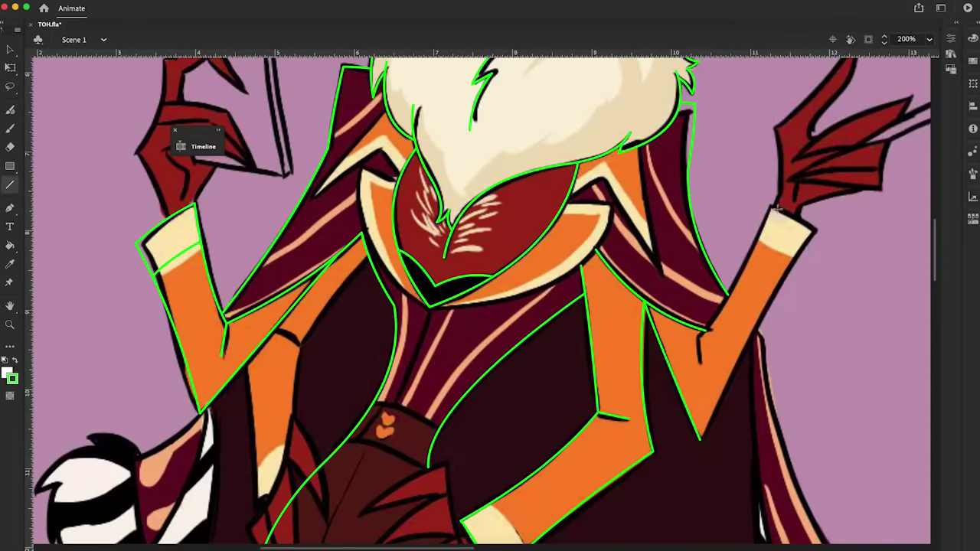
left_click_drag(737, 249, 694, 349)
left_click_drag(329, 103, 402, 201)
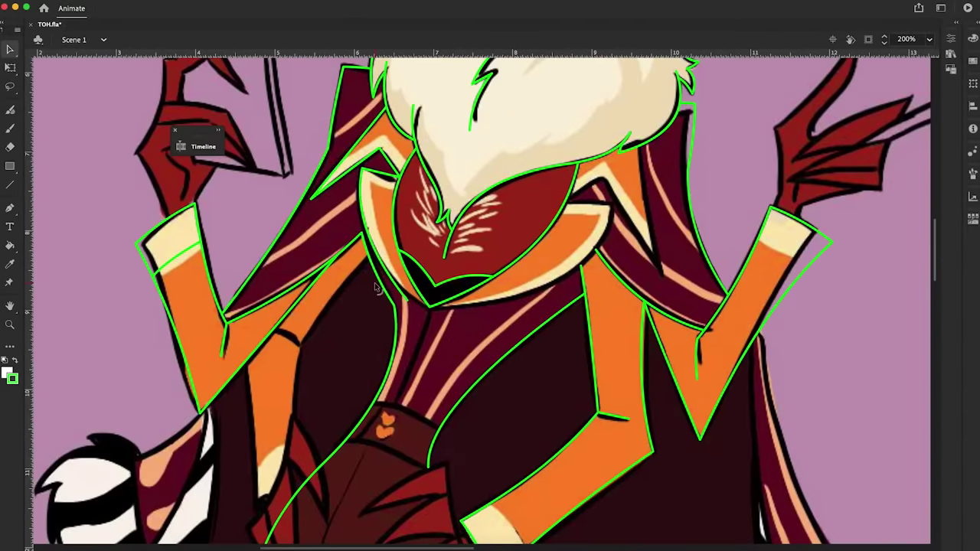
key("v")
scroll(370, 308, "up", 5)
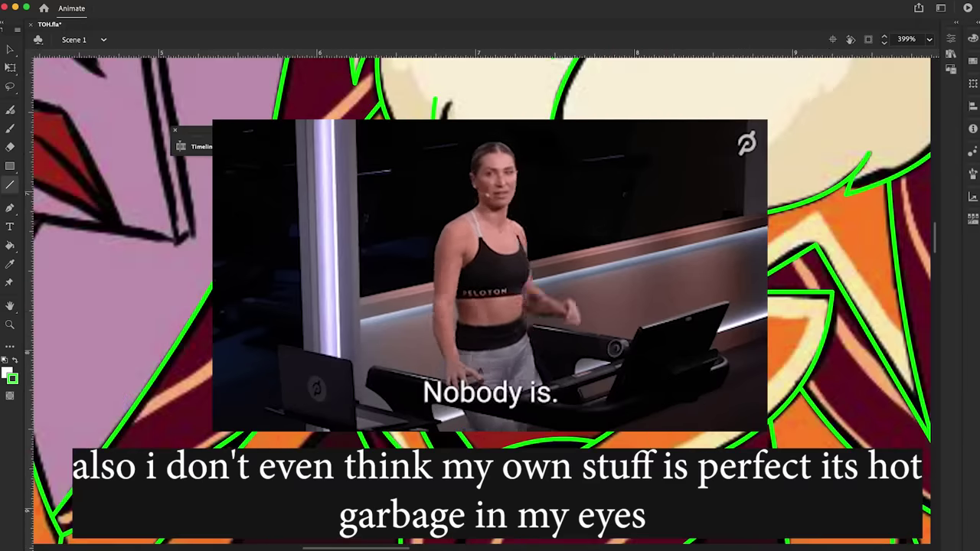
left_click_drag(364, 342, 458, 493)
left_click_drag(804, 322, 685, 449)
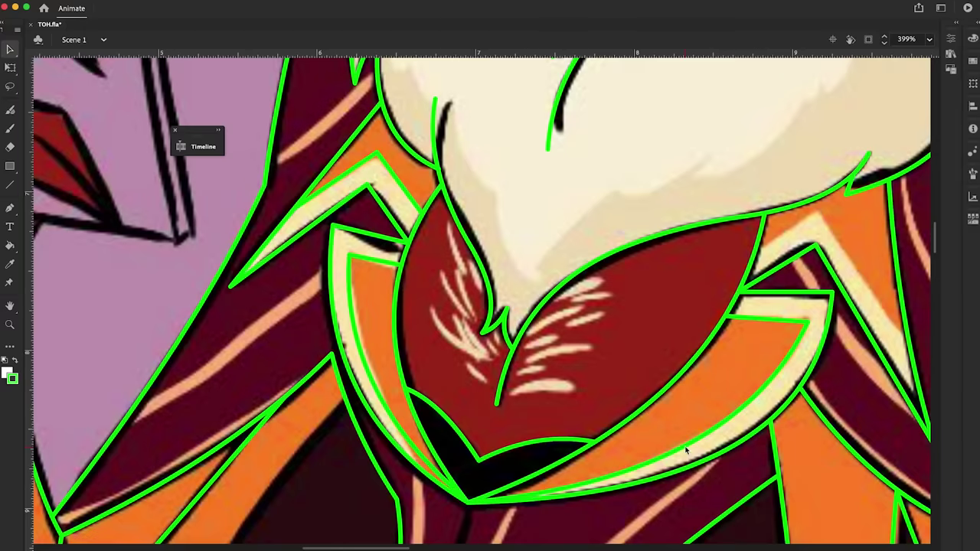
Step: Draw green lines along the cape stripe and across both cuffs
scroll(359, 275, "down", 3)
scroll(359, 275, "left", 3)
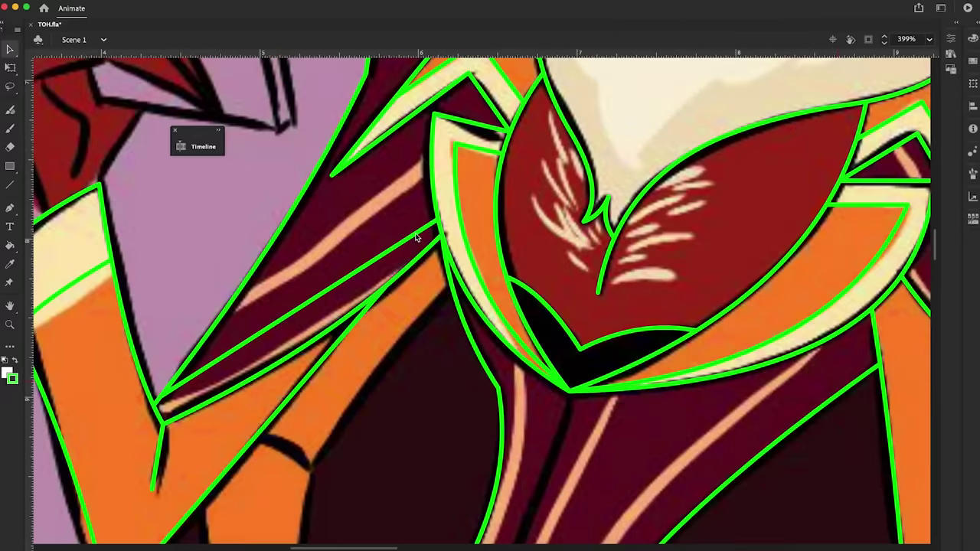
mouse_move(224, 300)
left_mouse_down()
mouse_move(451, 157)
mouse_move(498, 105)
left_mouse_up()
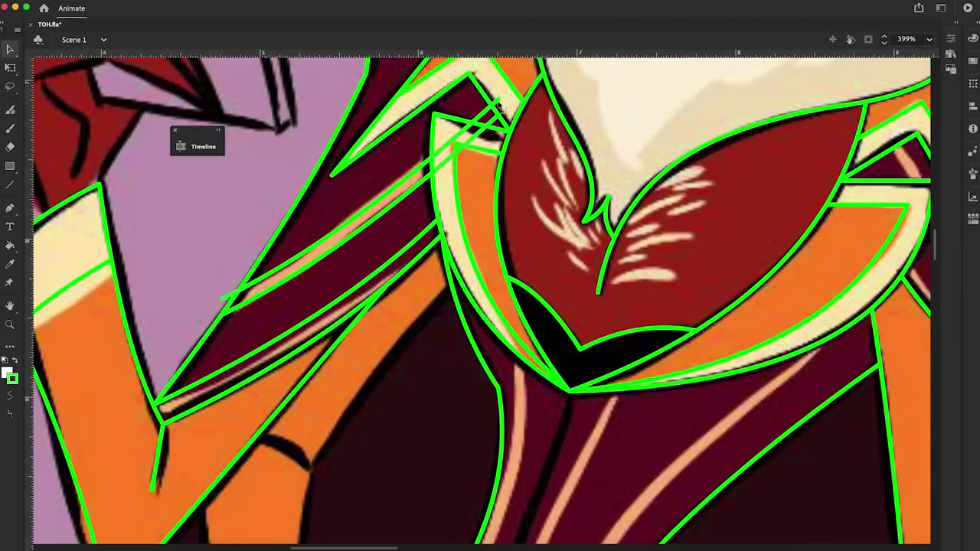
scroll(570, 177, "down", 5)
scroll(570, 177, "up", 5)
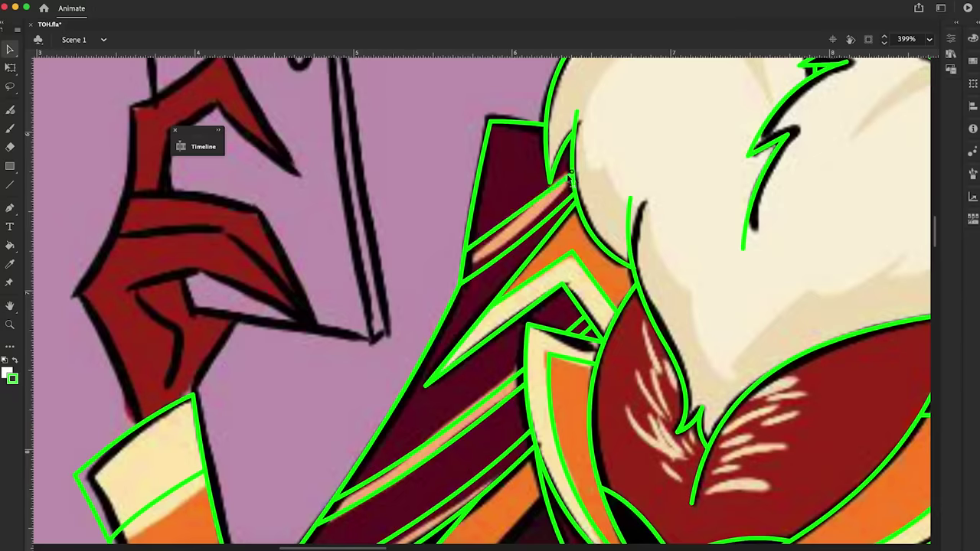
scroll(551, 256, "down", 4)
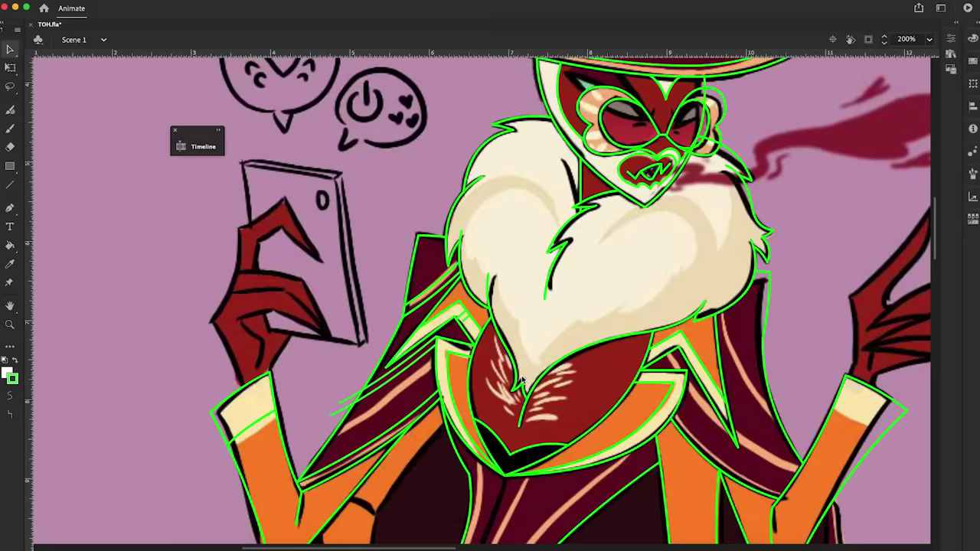
scroll(522, 376, "up", 4)
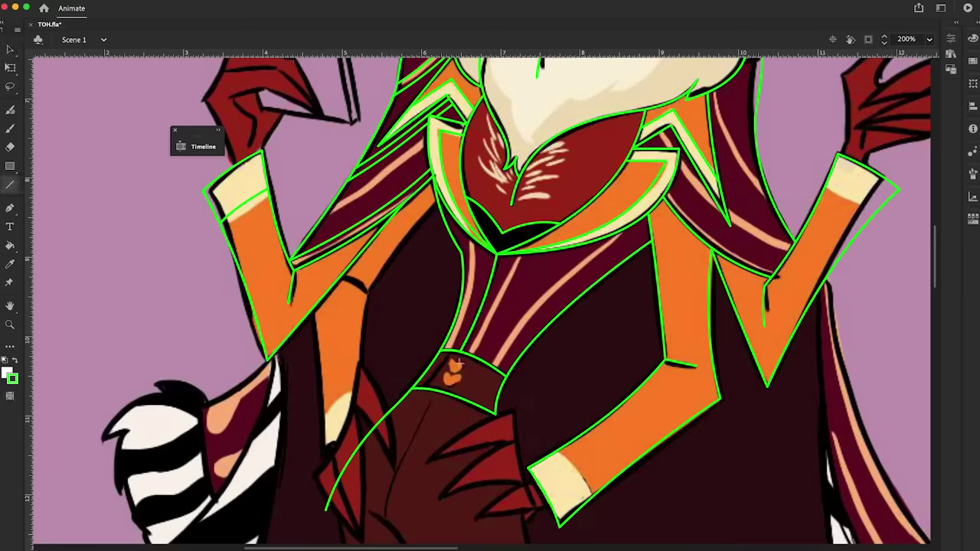
left_click_drag(829, 188, 875, 211)
left_click_drag(556, 455, 590, 504)
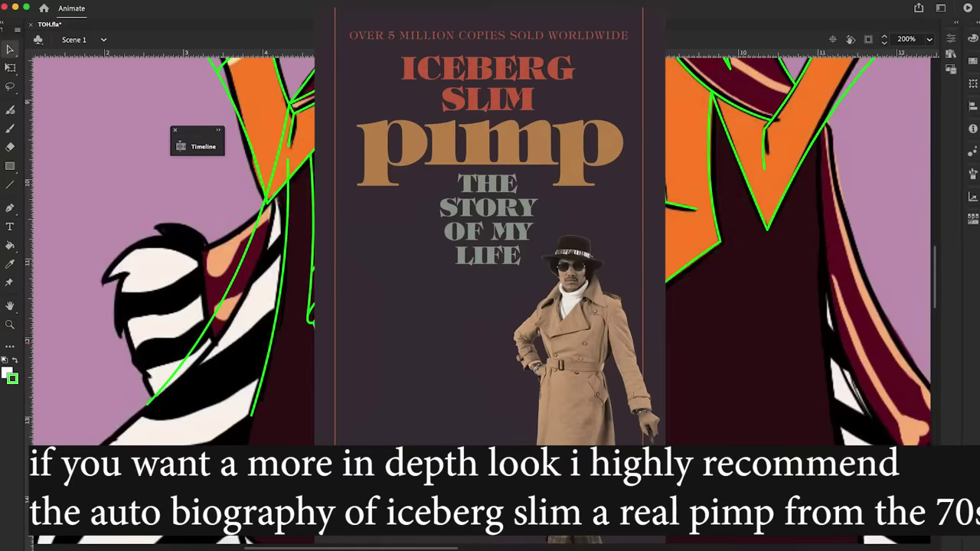
key("super+1")
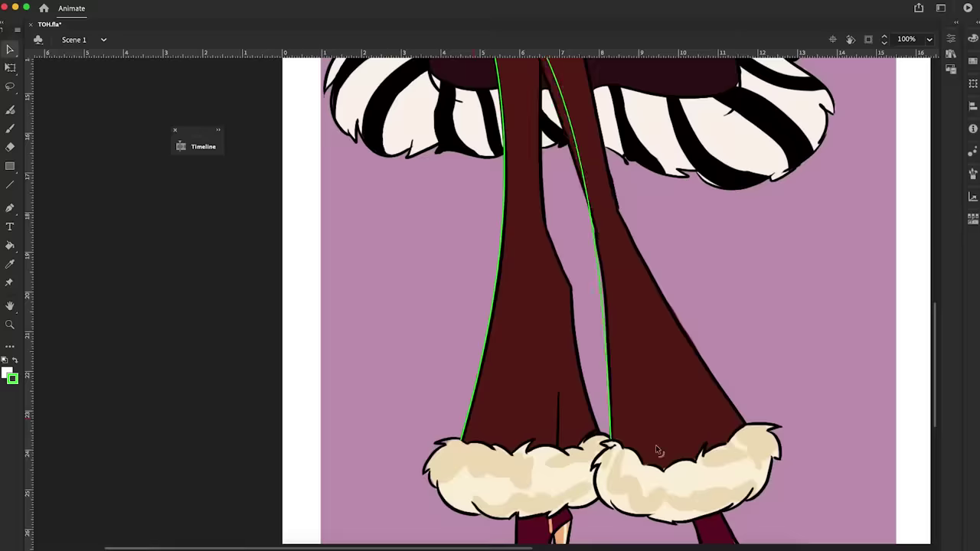
Step: Outline the striped fur's bottom edge with a red line
scroll(541, 221, "up", 3)
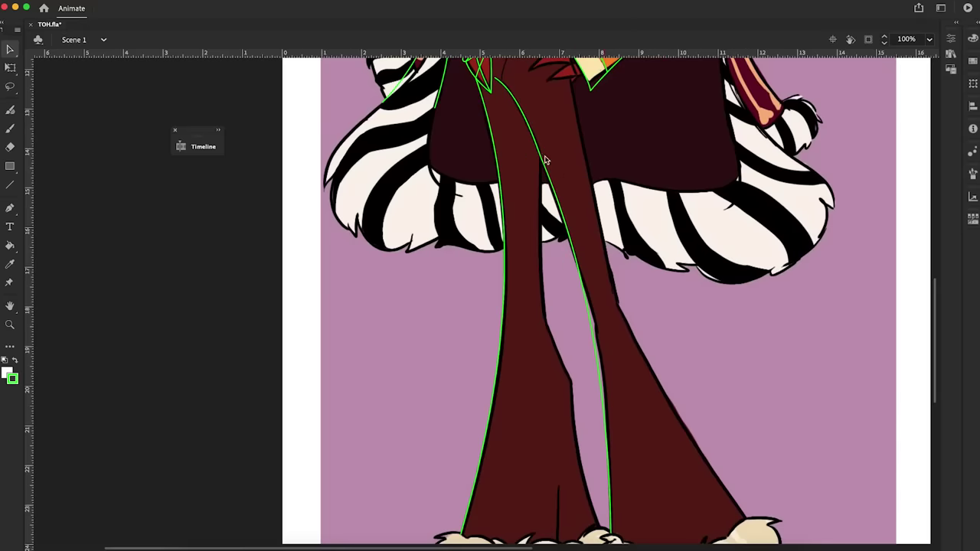
scroll(916, 311, "up", 3)
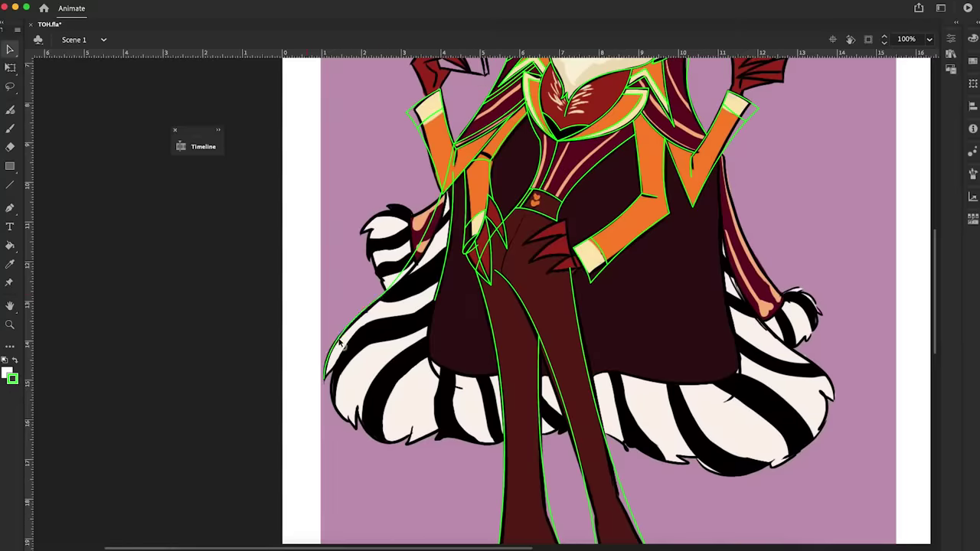
scroll(392, 437, "up", 1)
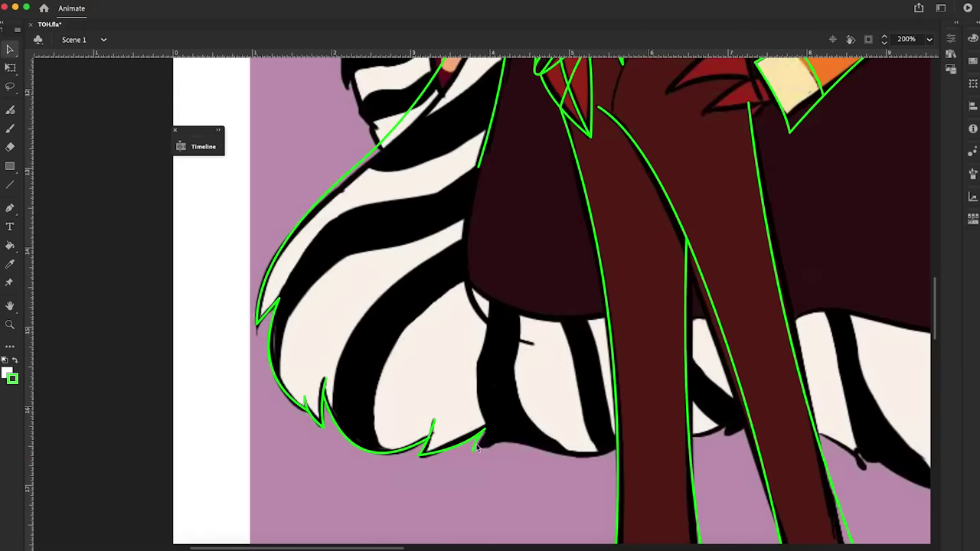
left_click_drag(476, 448, 648, 436)
scroll(947, 347, "up", 3)
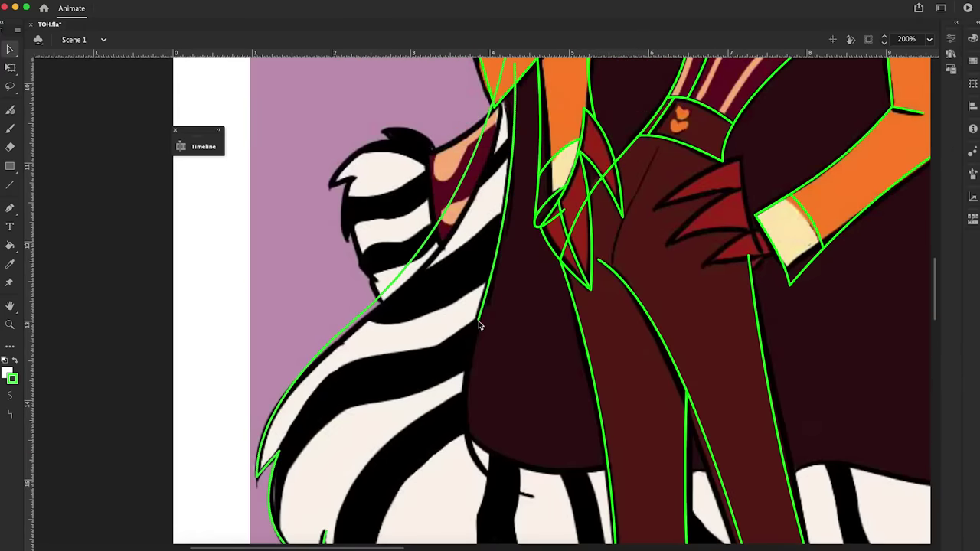
left_click(11, 378)
key("n")
left_click_drag(466, 430, 648, 485)
key("v")
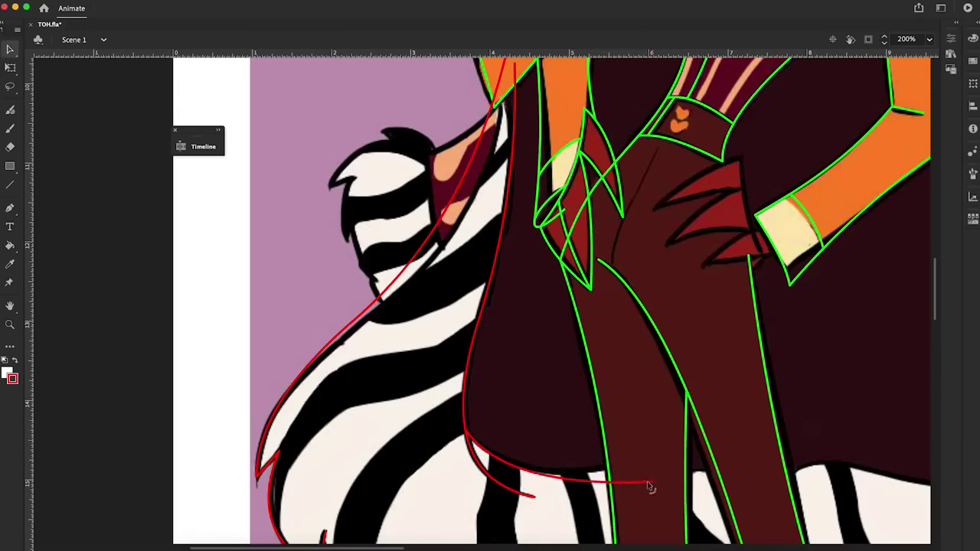
Step: Paste the red strokes in place and nudge them slightly left and up
key("super+1")
right_click(418, 371)
left_click(454, 392)
right_click(467, 392)
mouse_move(503, 438)
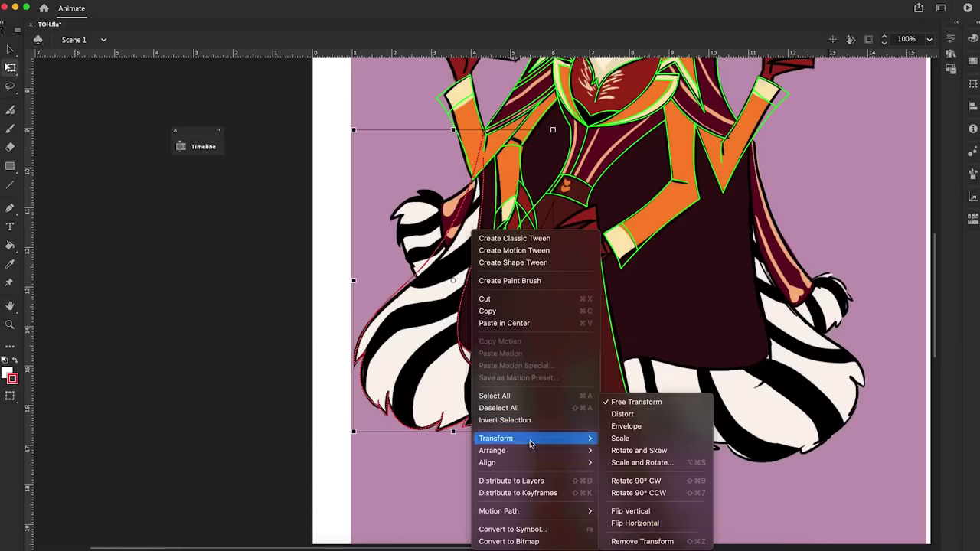
left_click(623, 403)
scroll(746, 226, "up", 2)
left_click_drag(743, 222, 737, 217)
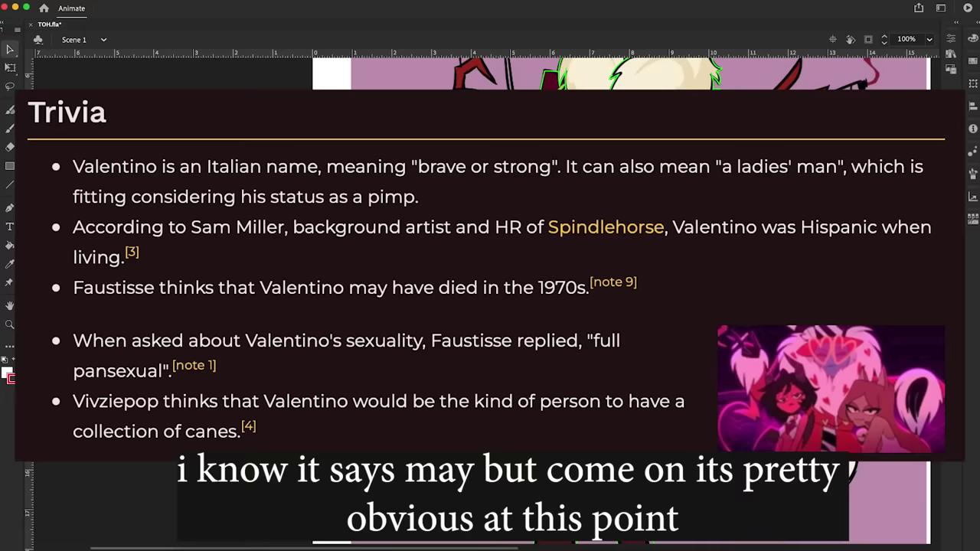
key("super+equal")
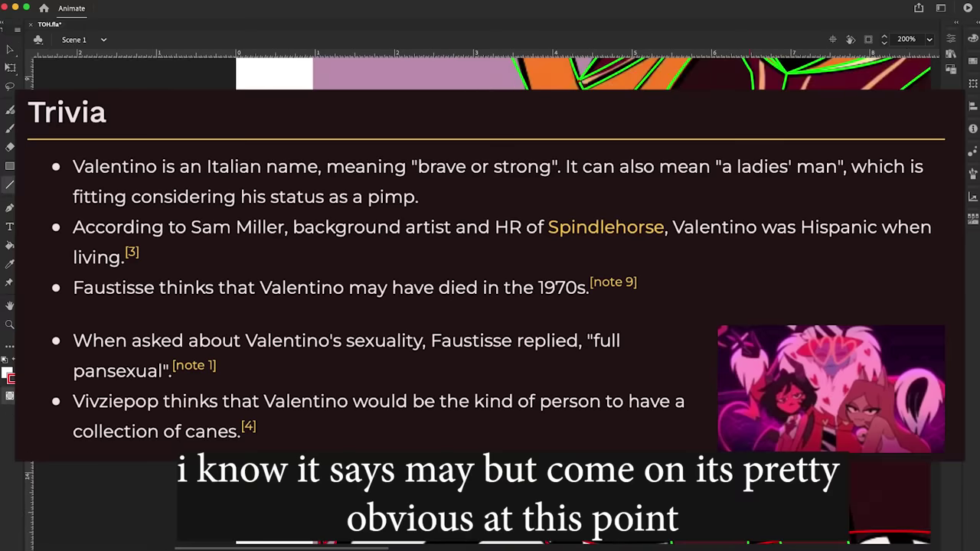
Step: Add red outline strokes along the pale fur's edge and curve them to fit
key("v")
key("super+equal")
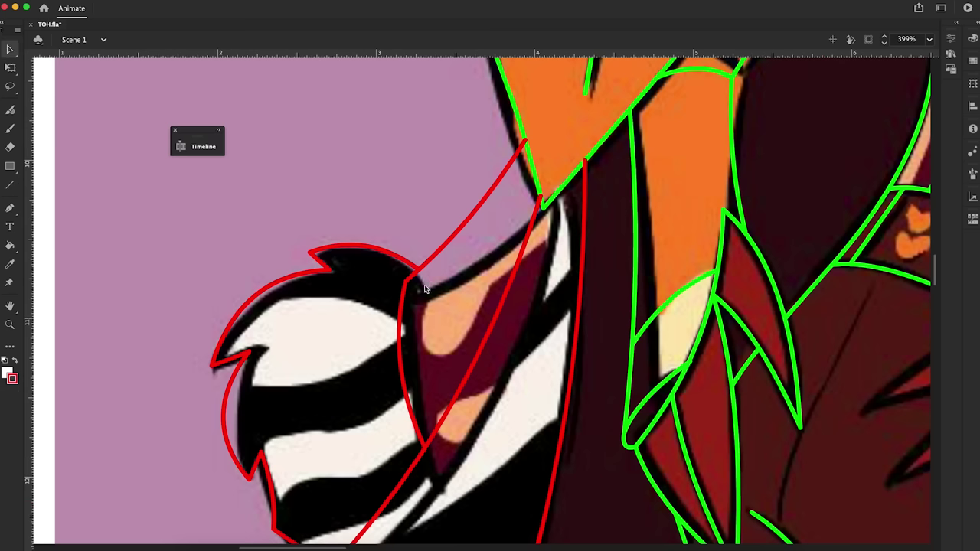
left_click_drag(473, 236, 528, 153)
key("n")
mouse_move(427, 377)
left_mouse_down()
mouse_move(505, 373)
mouse_move(459, 361)
left_mouse_up()
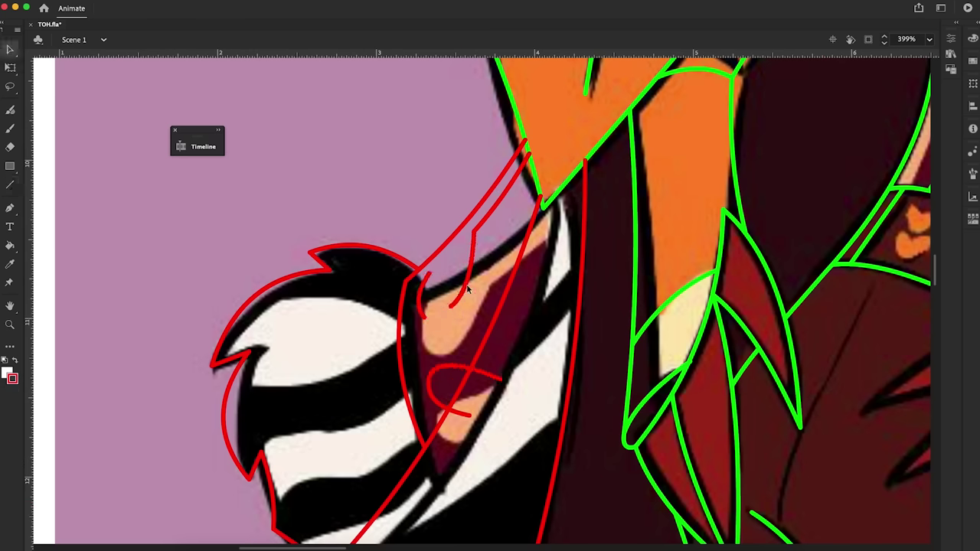
left_click_drag(420, 232, 429, 270)
right_click(576, 188)
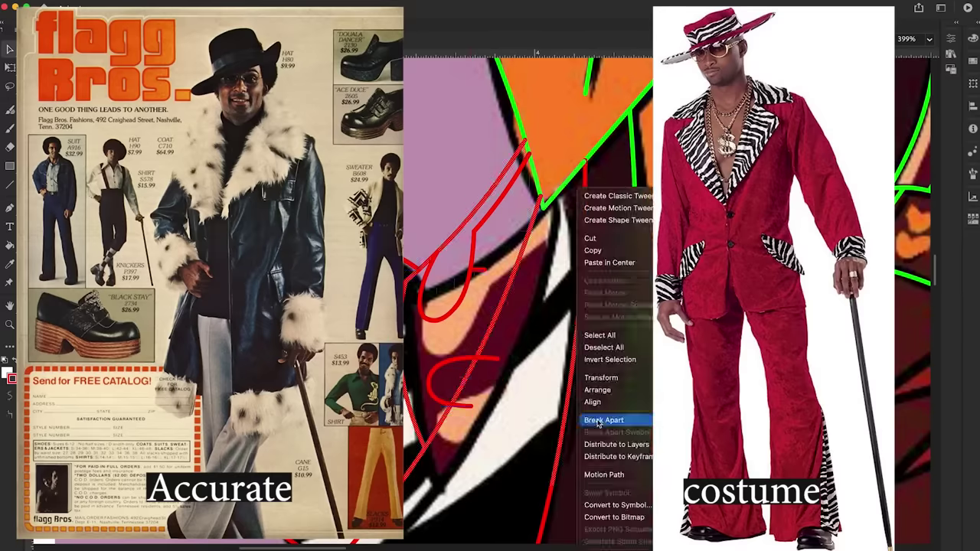
key("Escape")
key("v")
key("super+minus")
scroll(431, 250, "down", 3)
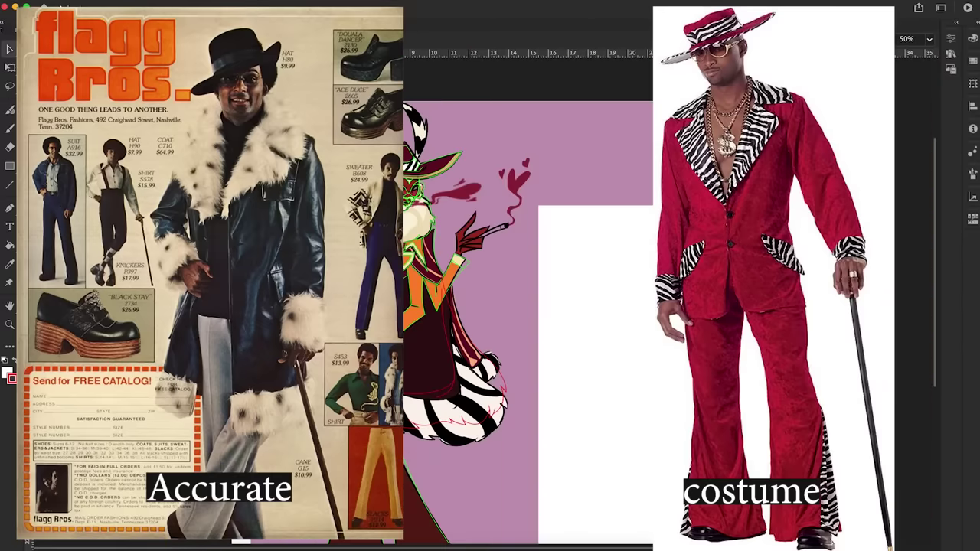
scroll(440, 245, "up", 3)
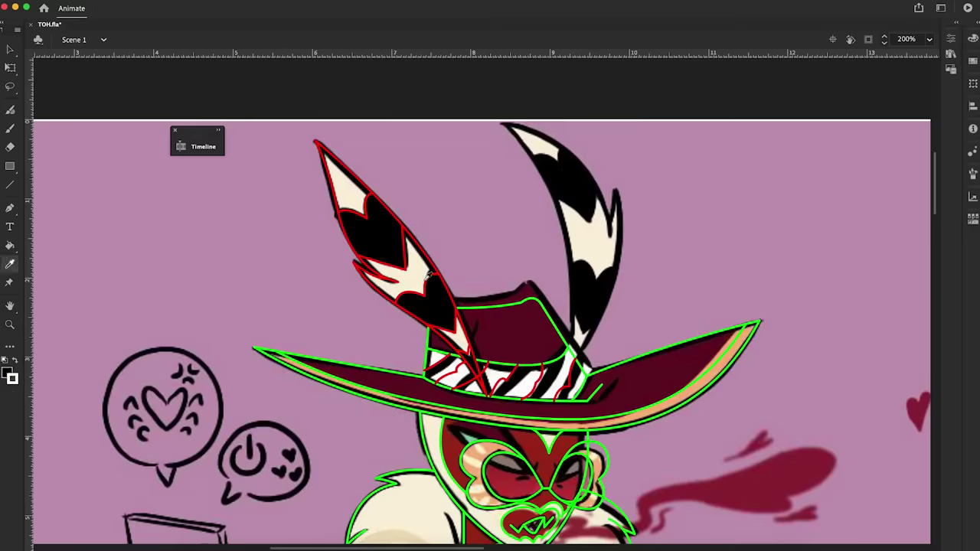
Step: Sample the hat's dark red with the Eyedropper as the fill colour
left_click(684, 286)
key("Return")
key("i")
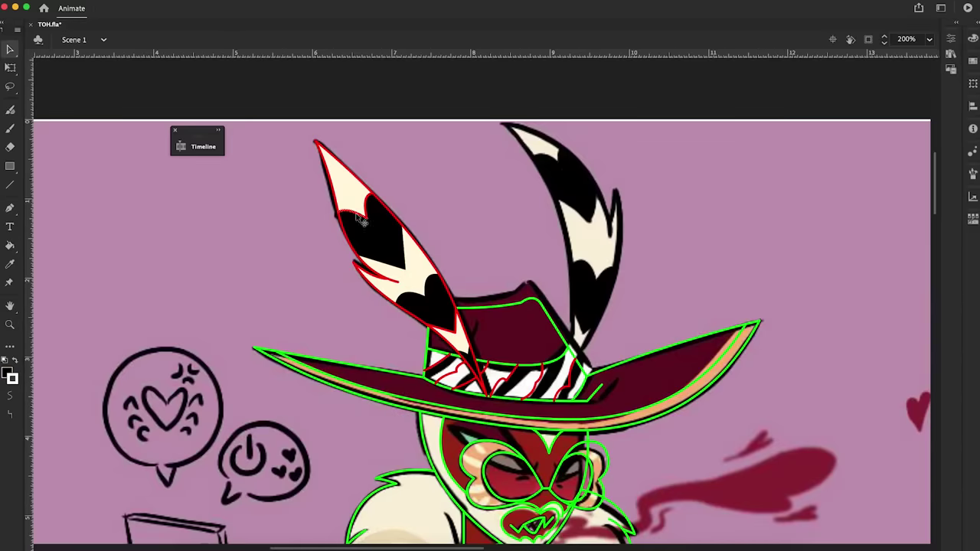
scroll(528, 321, "down", 5)
scroll(582, 291, "up", 3)
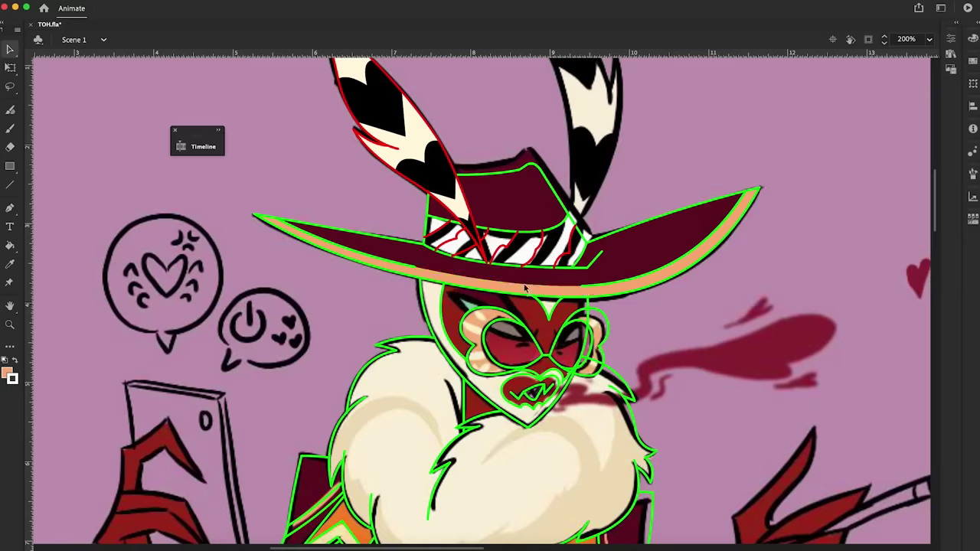
left_click(578, 289)
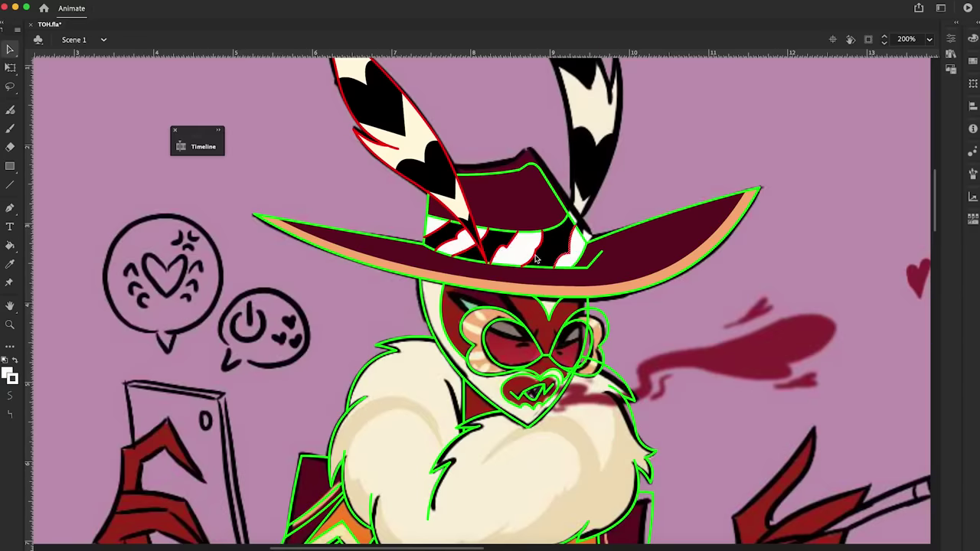
Step: Select the beard's cream fill and set the fill colour to cream FFE6B4
scroll(578, 289, "down", 3)
key("Return")
scroll(670, 291, "up", 3)
key("n")
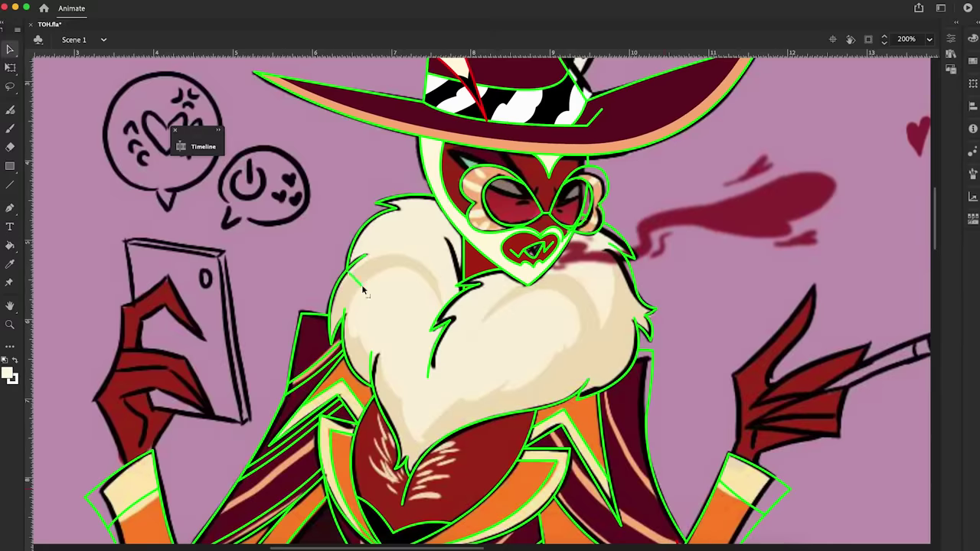
key("v")
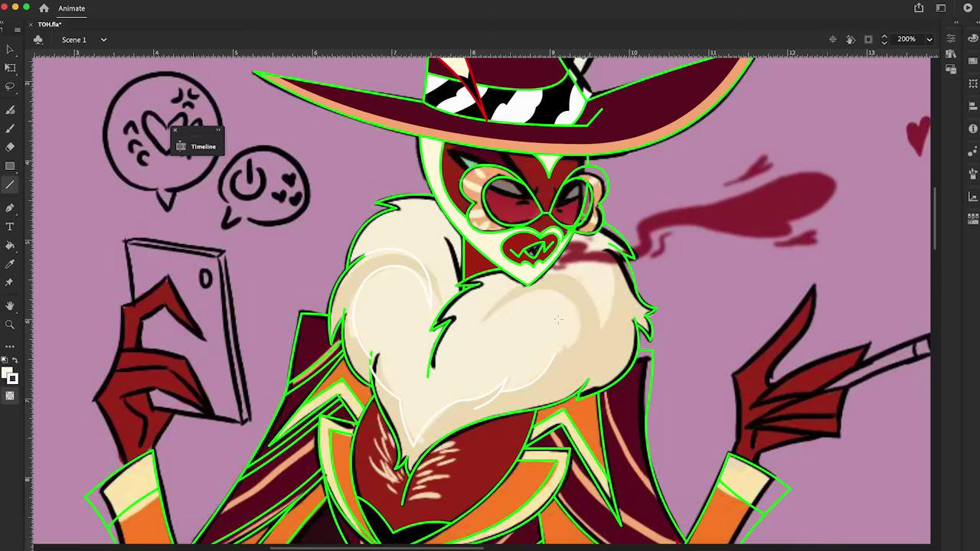
left_click(626, 325)
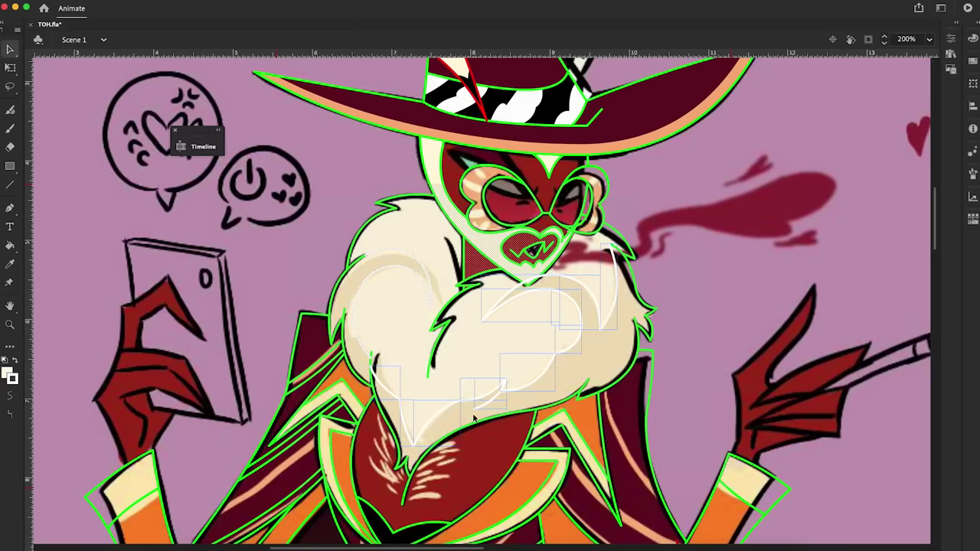
key("k")
left_click(10, 375)
left_click(211, 132)
key("Return")
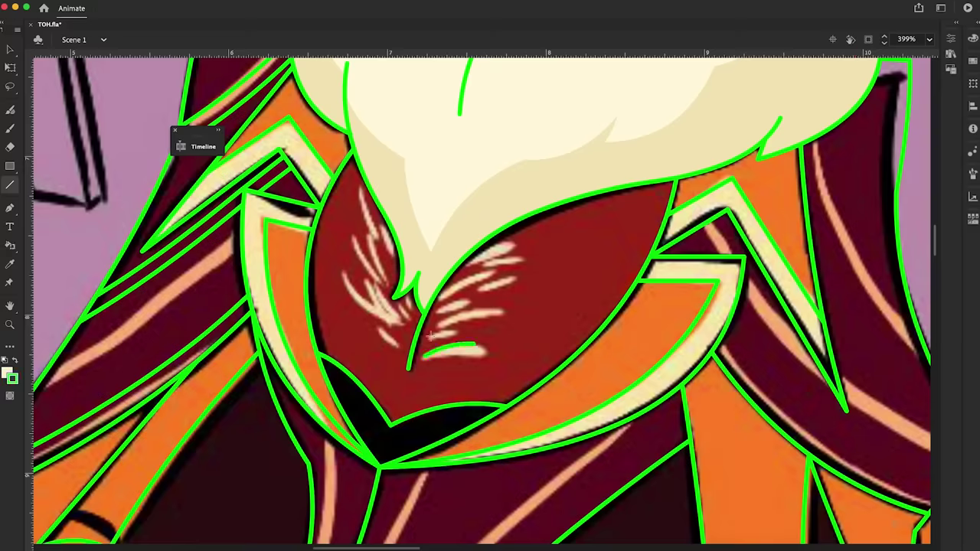
Step: Trace green outlines over the chest fur flicks
mouse_move(474, 259)
left_mouse_down()
mouse_move(534, 240)
mouse_move(503, 263)
left_mouse_up()
key("v")
scroll(639, 320, "right", 5)
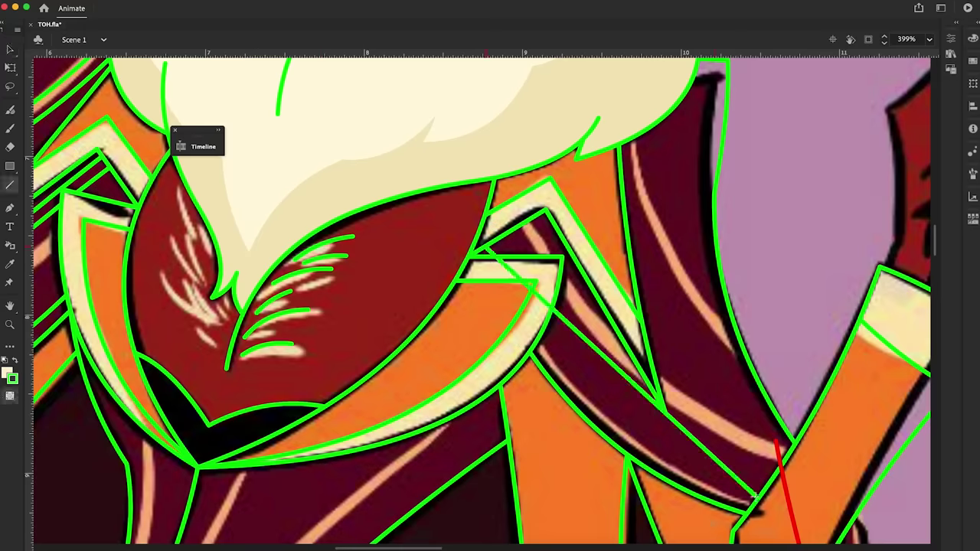
scroll(647, 261, "down", 2)
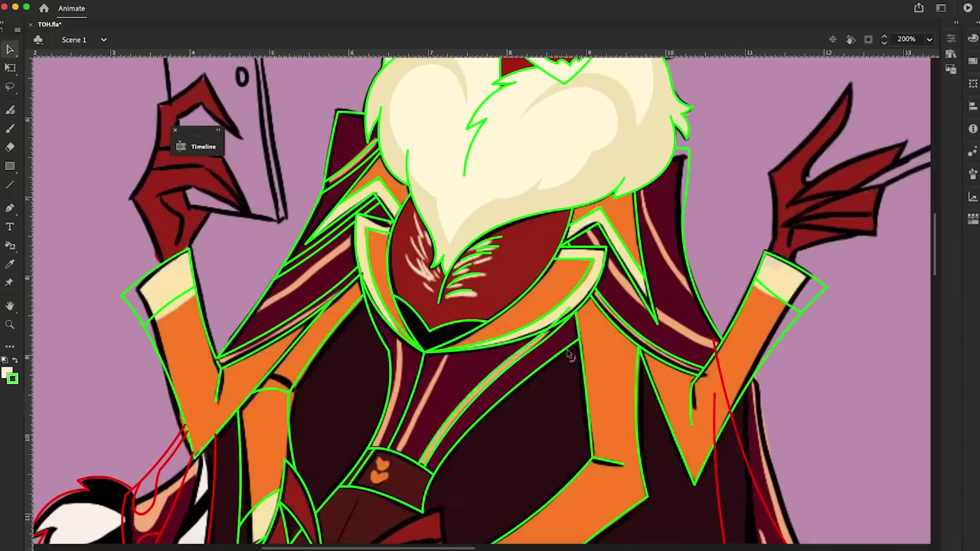
Step: Duplicate the green neck stroke with Paste in Place and set the fill to cream
key("z")
left_click(462, 399)
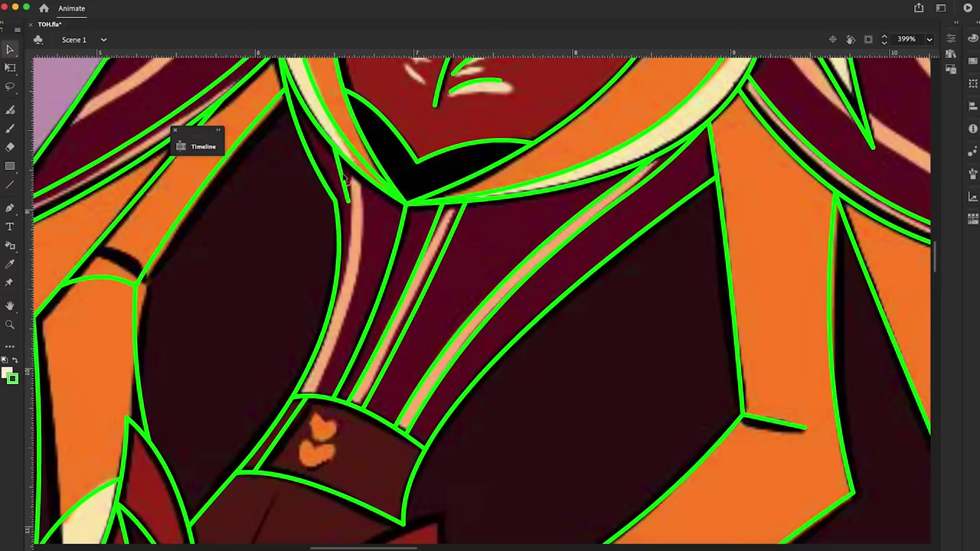
left_click(352, 206)
right_click(381, 240)
left_click(406, 282)
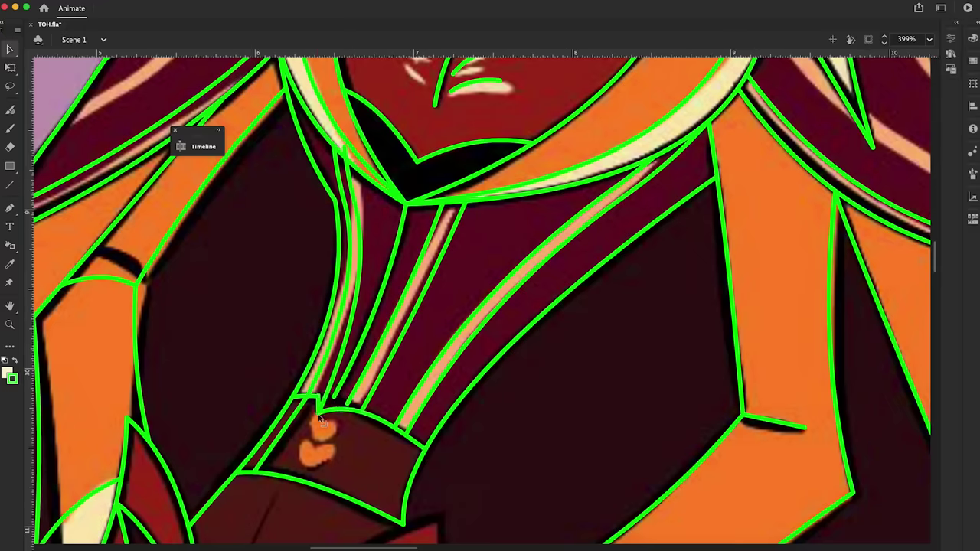
left_click(87, 287, "alt")
scroll(934, 184, "up", 2)
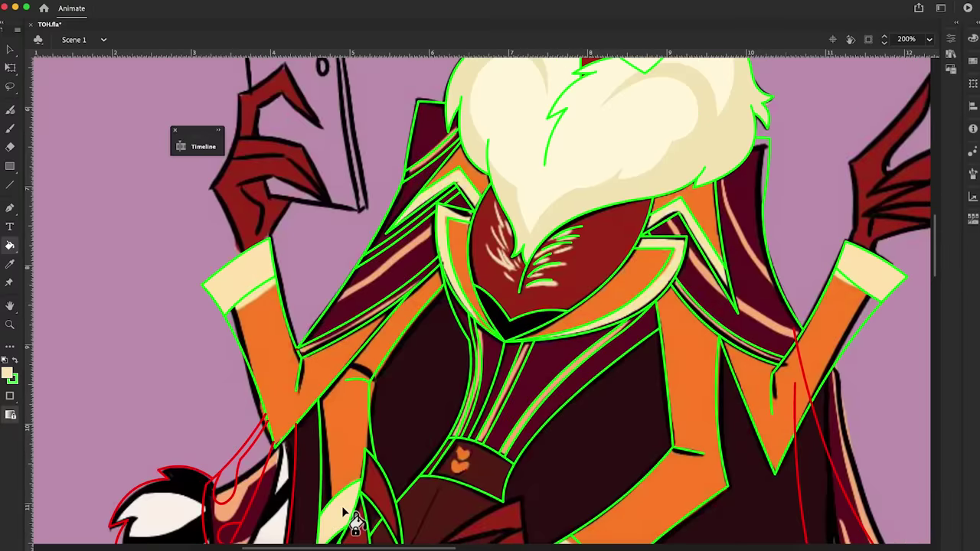
Step: Fill the red-outlined hair shape with peach
scroll(934, 231, "up", 5)
scroll(928, 215, "up", 2)
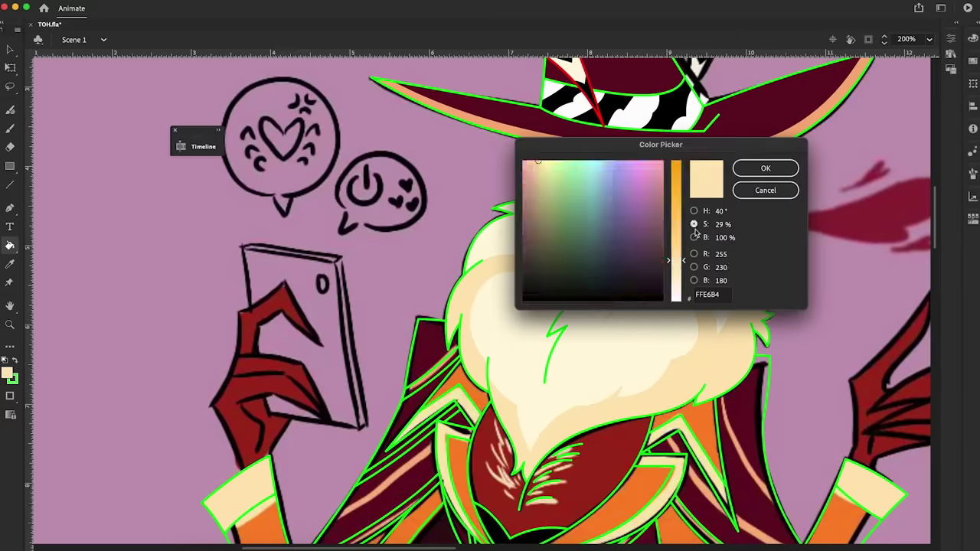
key("v")
key("period")
key("period")
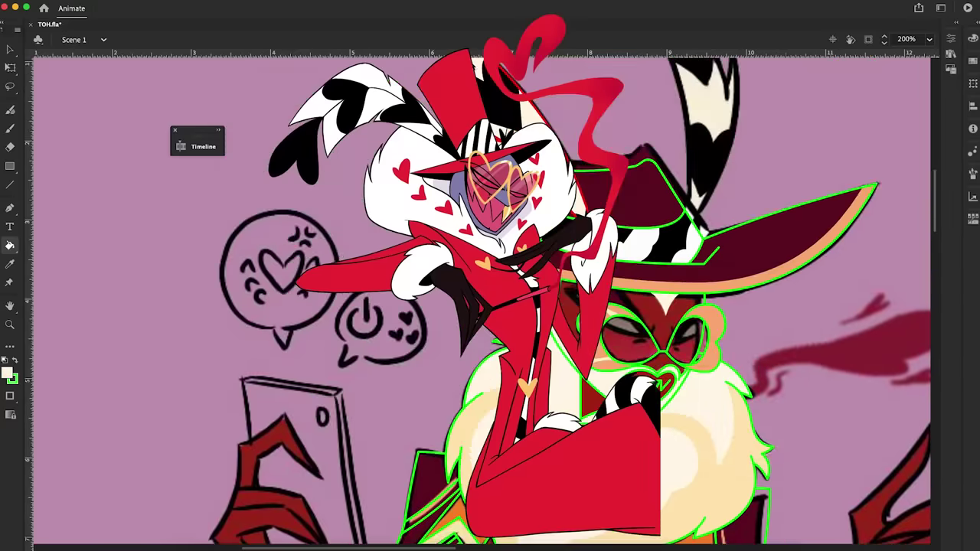
key("period")
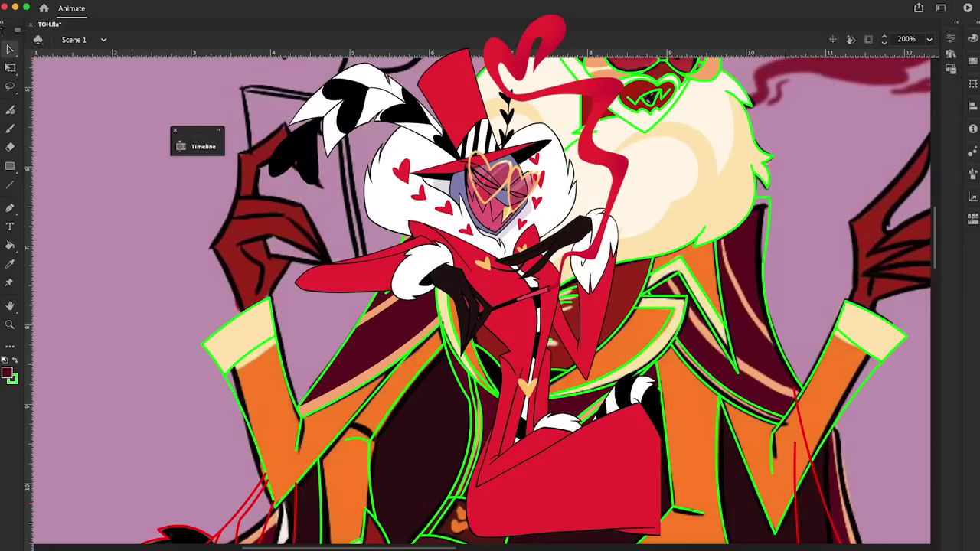
key("period")
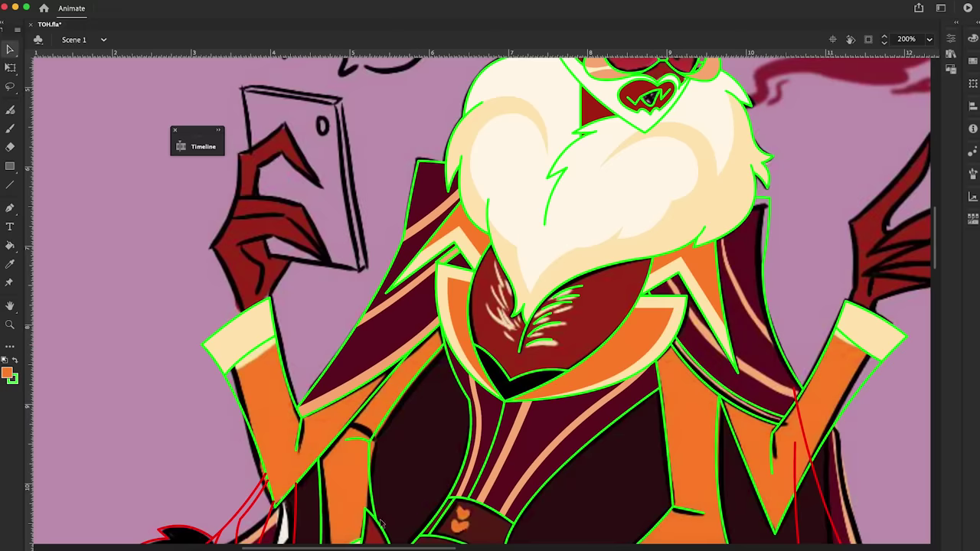
key("n")
key("k")
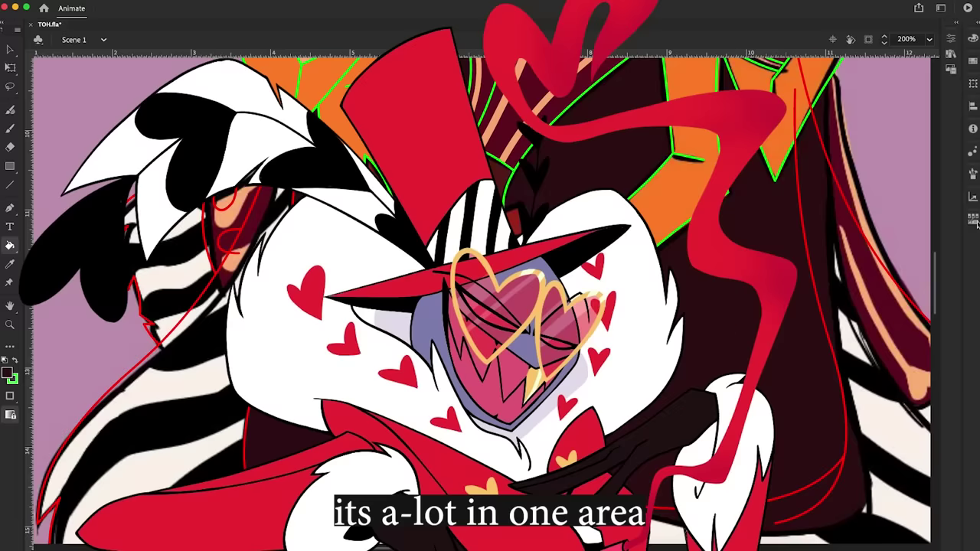
key("period")
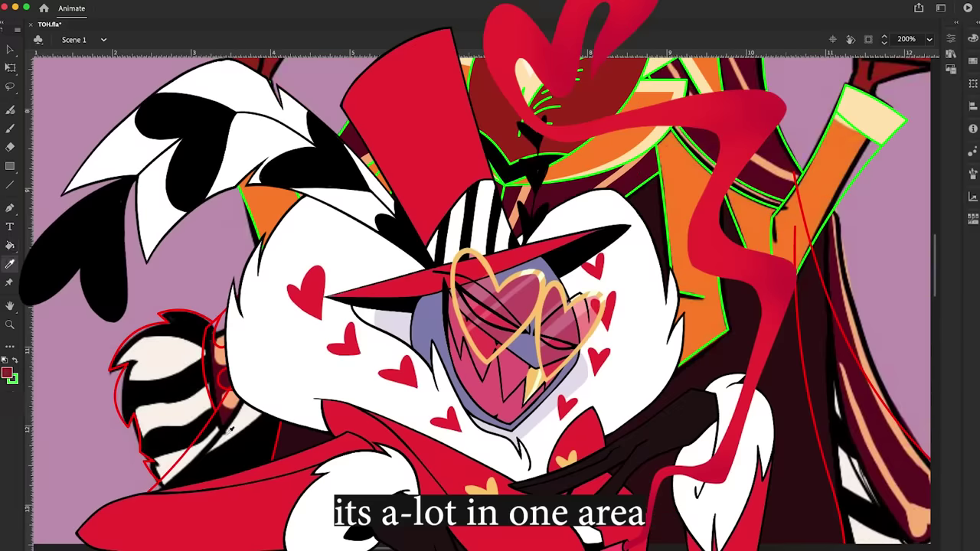
key("period")
key("v")
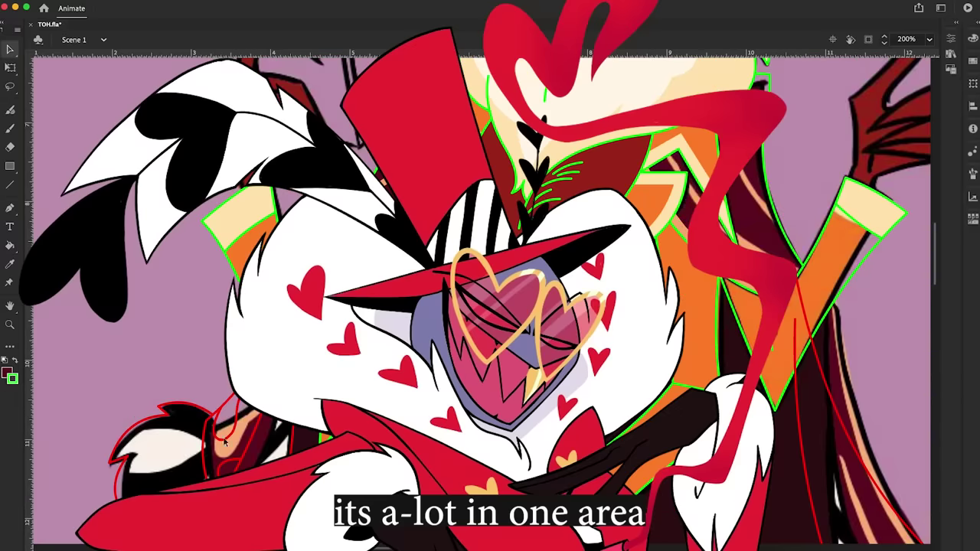
key("k")
left_click(234, 413)
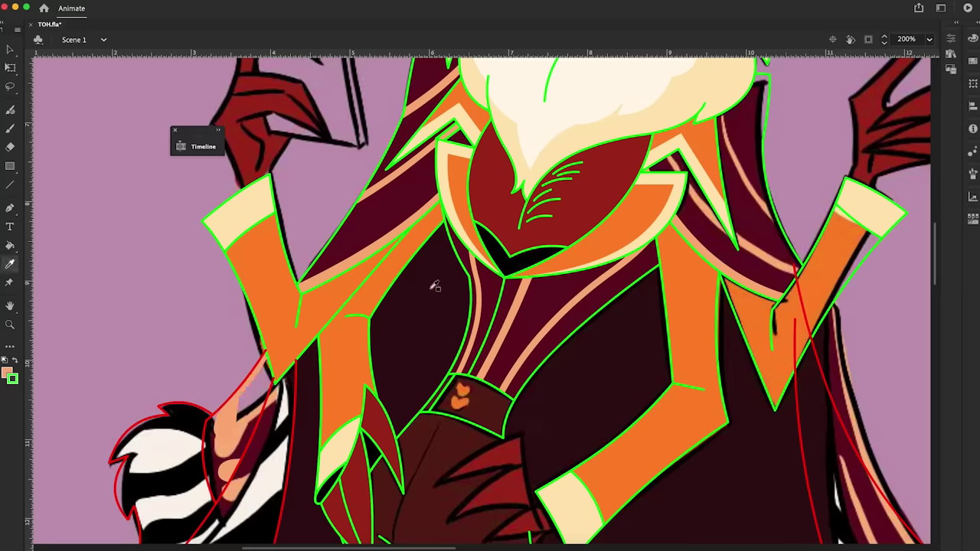
Step: Draw a green heart stroke and move the heart shape onto the hair
mouse_move(149, 264)
left_mouse_down()
mouse_move(184, 275)
mouse_move(184, 330)
left_mouse_up()
right_click(184, 329)
left_click(150, 323)
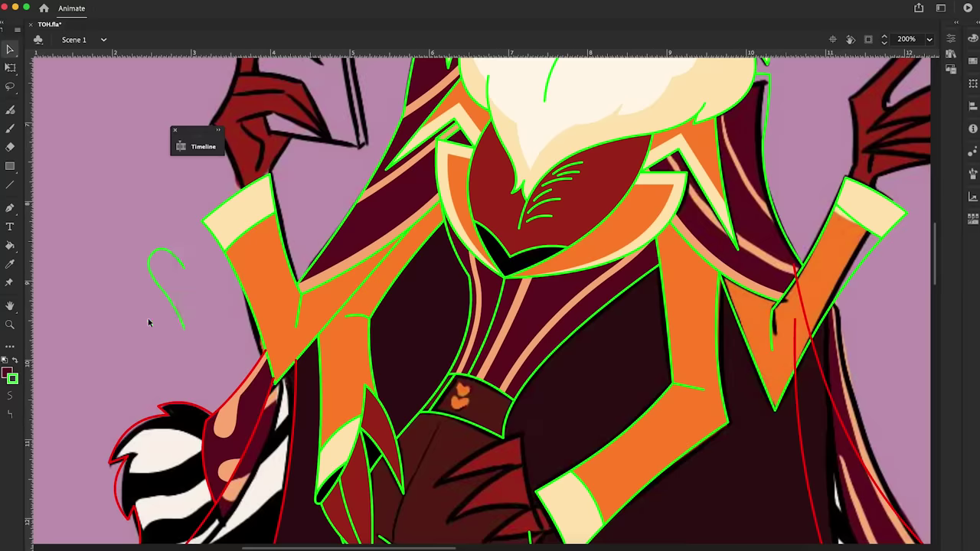
right_click(204, 337)
left_click(172, 298)
mouse_move(183, 291)
left_mouse_down()
mouse_move(245, 389)
mouse_move(237, 394)
left_mouse_up()
key("super+equal")
key("k")
key("v")
left_click_drag(398, 280, 368, 482)
key("ctrl+z")
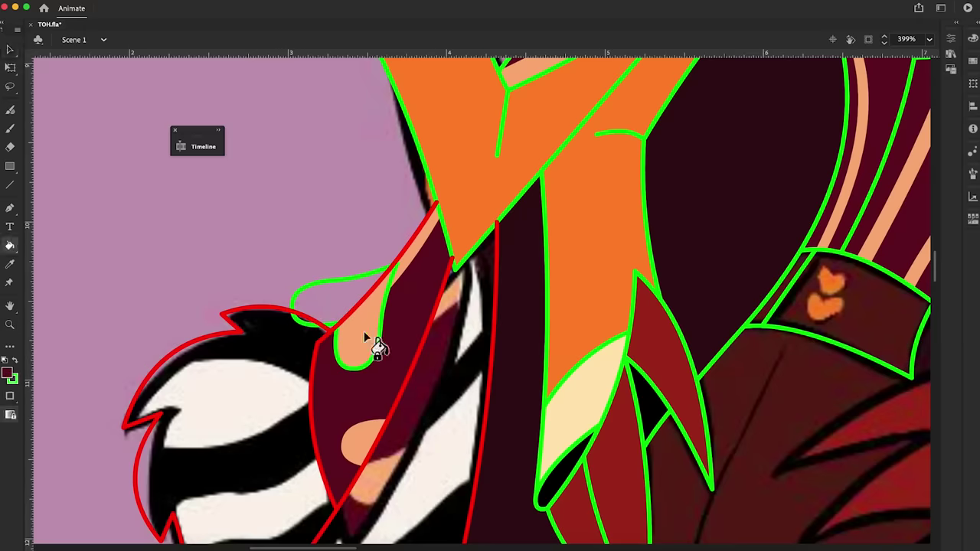
left_click_drag(390, 316, 357, 438)
key("ctrl+z")
key("ctrl+z")
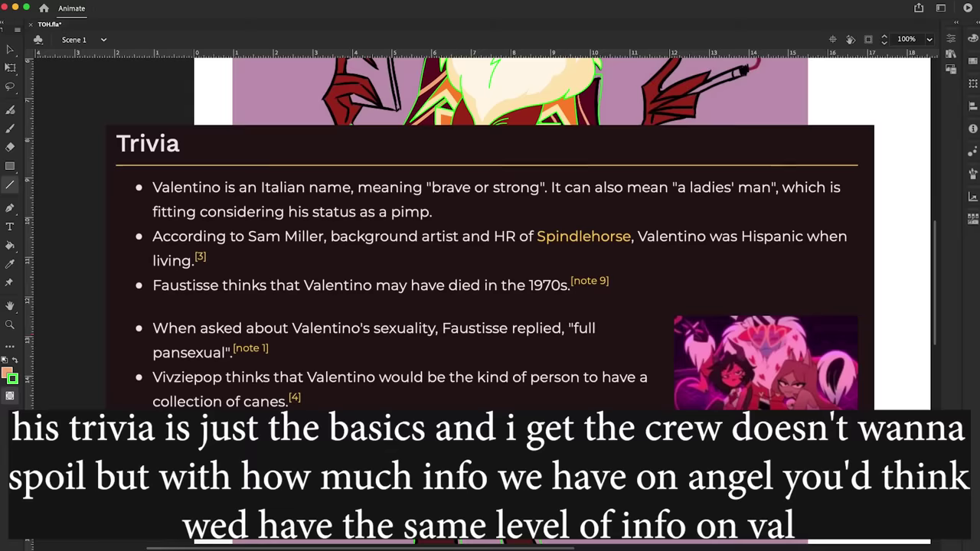
Step: Zoom in close and draw a green outline segment along the hair strand
key("z")
key("ctrl+=")
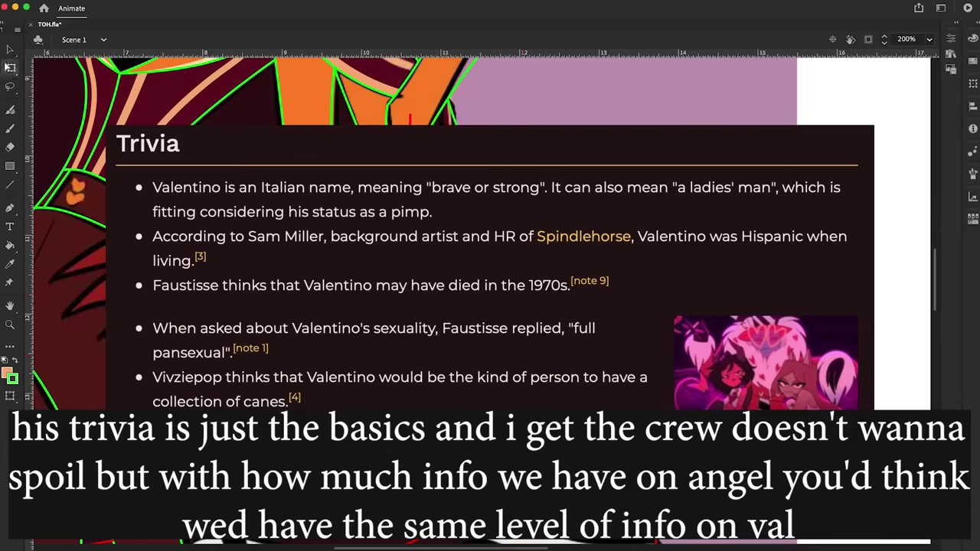
key("ctrl+=")
key("v")
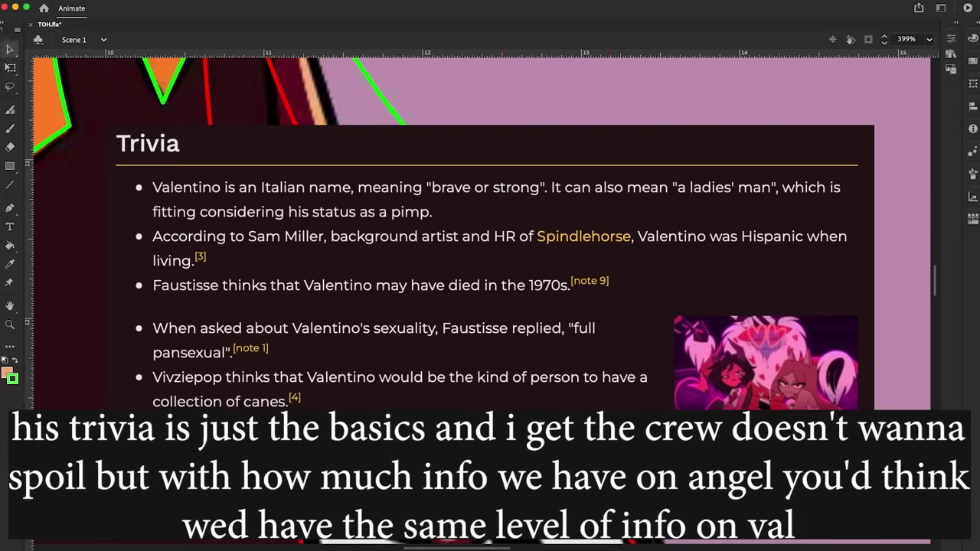
scroll(481, 230, "left", 3)
key("n")
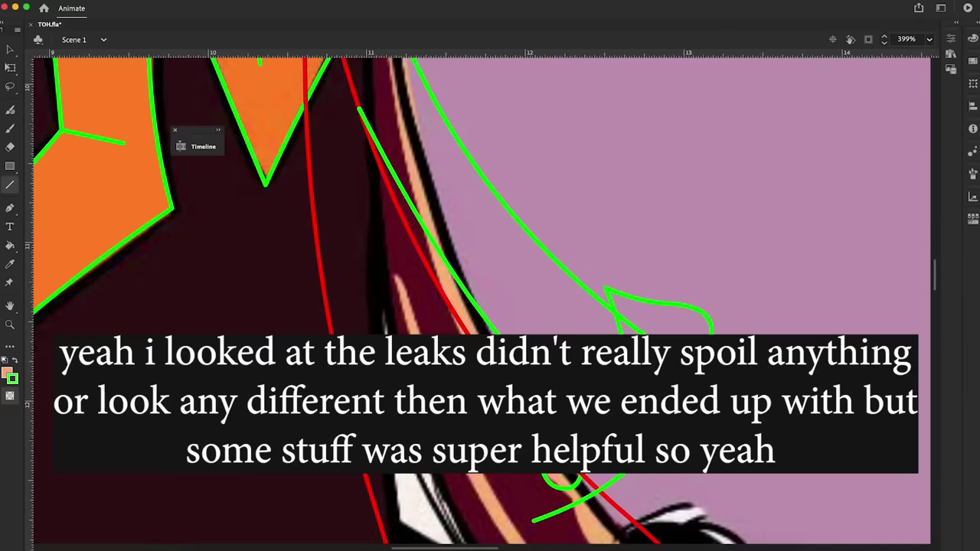
left_click_drag(353, 158, 365, 115)
Step: Fill the hair tip loop and bone shape orange and the strand dark maroon
key("ctrl+minus")
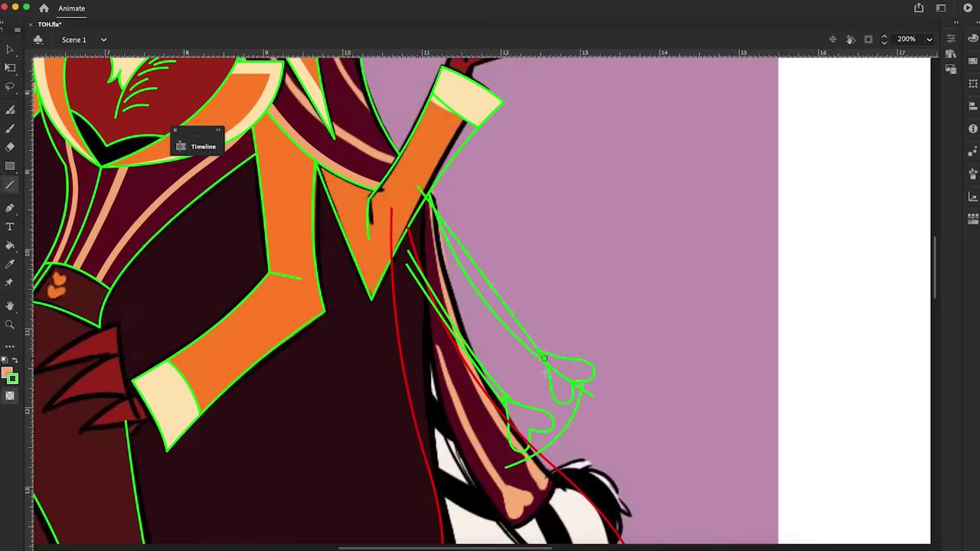
left_click(556, 393)
left_click(528, 421)
left_click(547, 360)
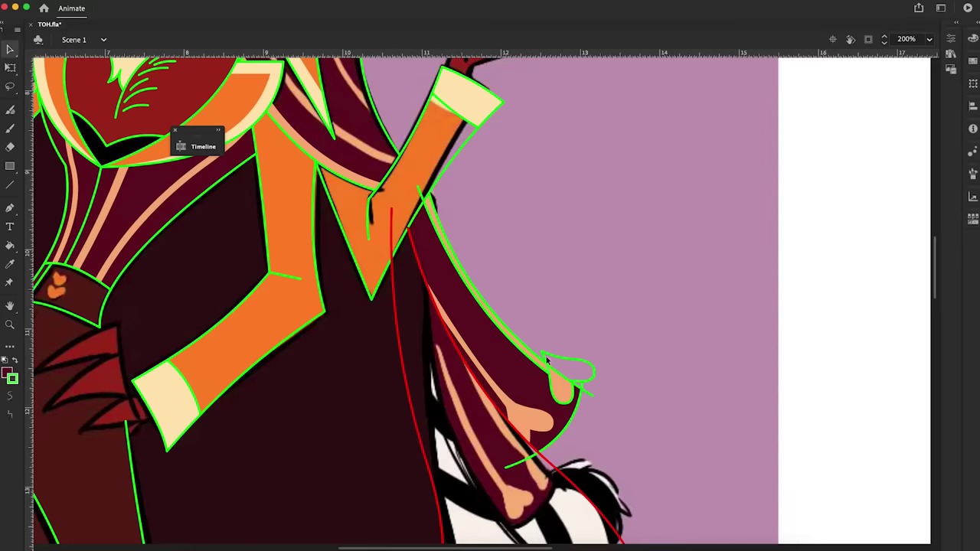
Step: Add a green edge line and fill the fur tuft at the hair tip white
scroll(638, 518, "down", 3)
key("n")
left_click_drag(627, 412, 596, 473)
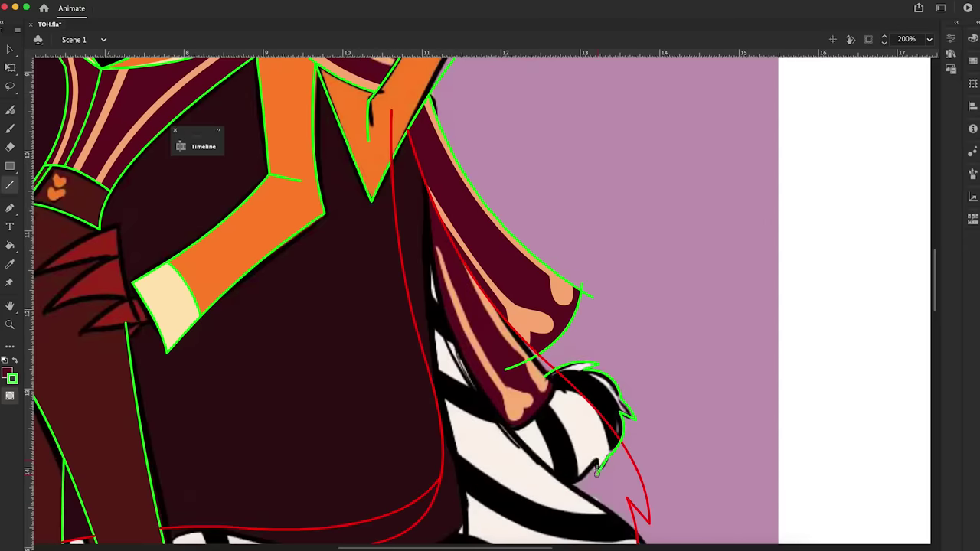
left_click(598, 314)
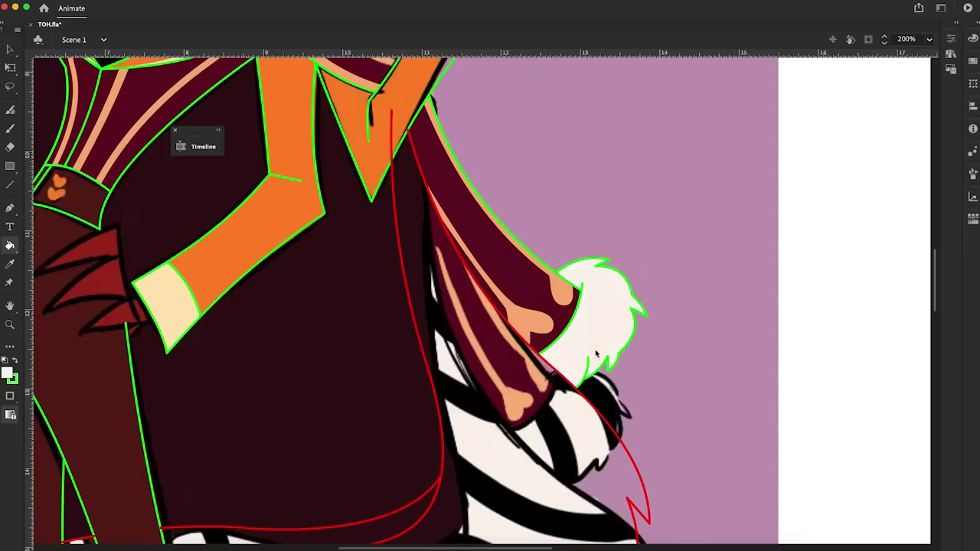
key("ctrl+minus")
key("v")
left_click(400, 344)
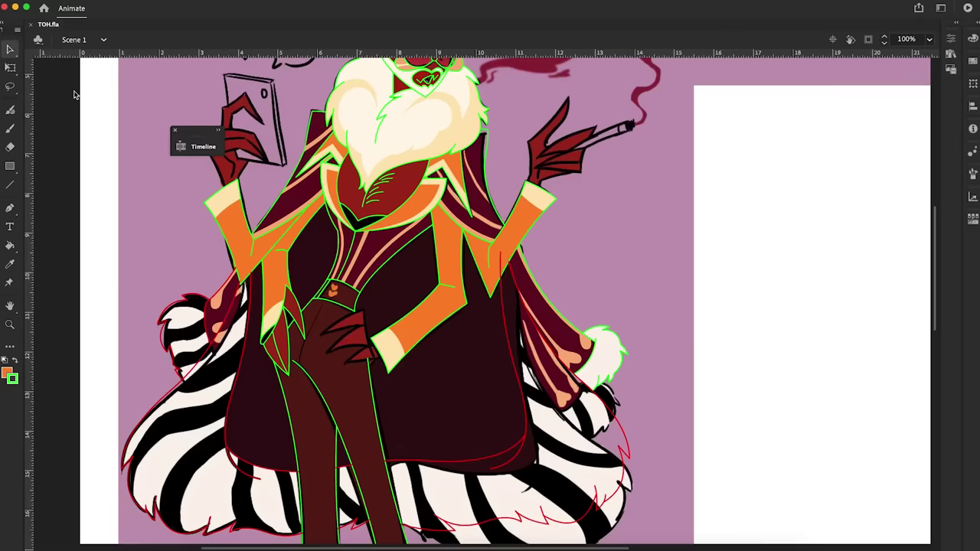
Step: Outline the phone-holding hand's fingers and the phone with green lines
scroll(383, 306, "up", 3)
key("ctrl+equal")
key("n")
left_click_drag(424, 373, 466, 346)
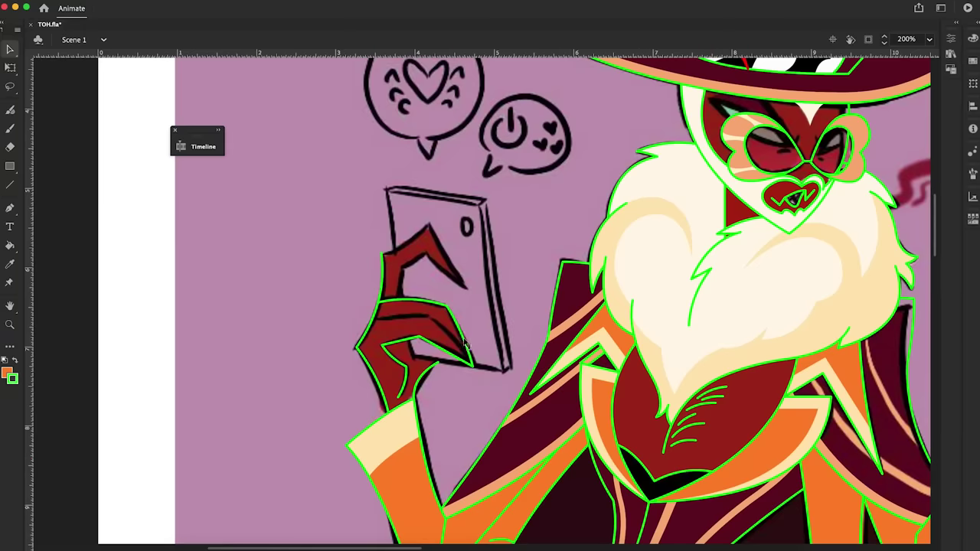
left_click_drag(386, 188, 487, 203)
key("v")
scroll(490, 306, "right", 8)
scroll(490, 306, "down", 3)
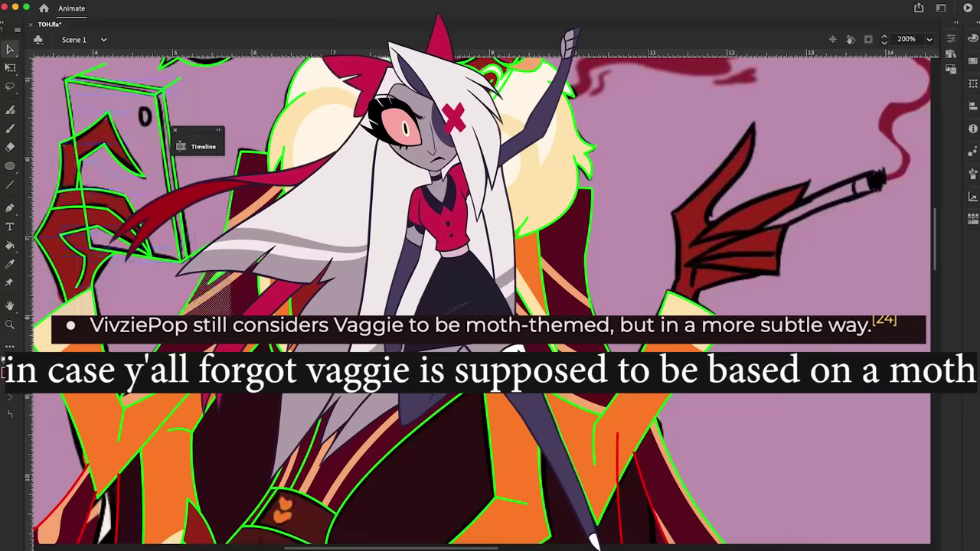
Step: Add an extra lower spike to the hip hand's green outline
key("k")
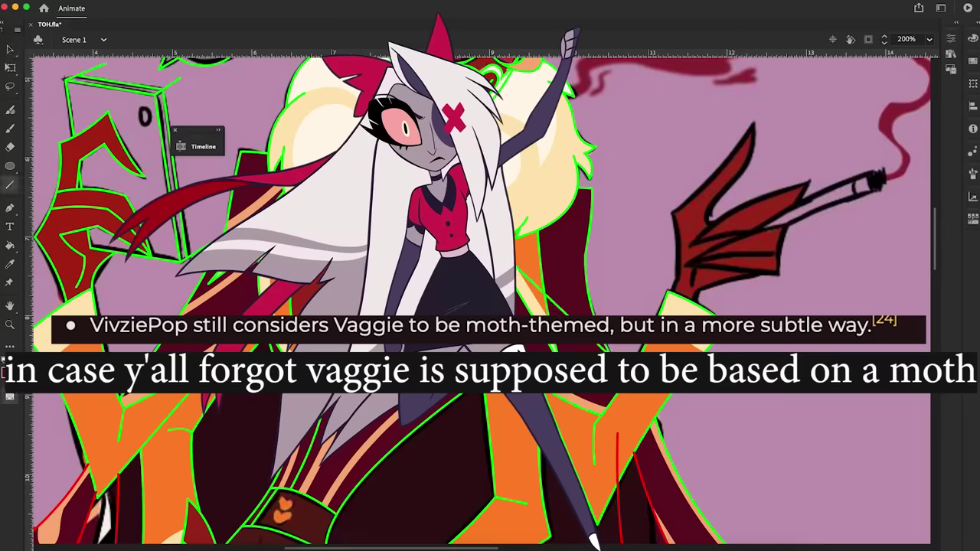
scroll(460, 256, "down", 10)
key("n")
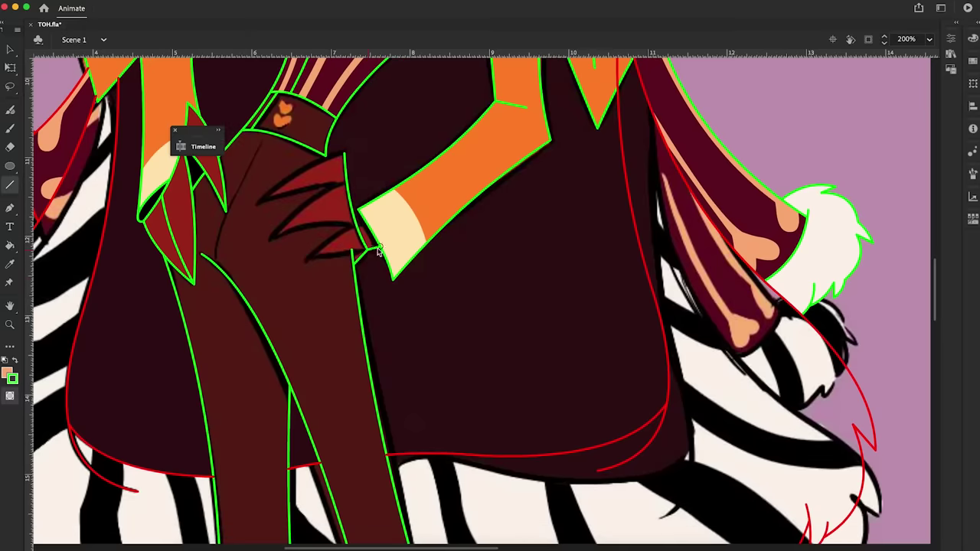
left_click_drag(345, 228, 358, 244)
key("n")
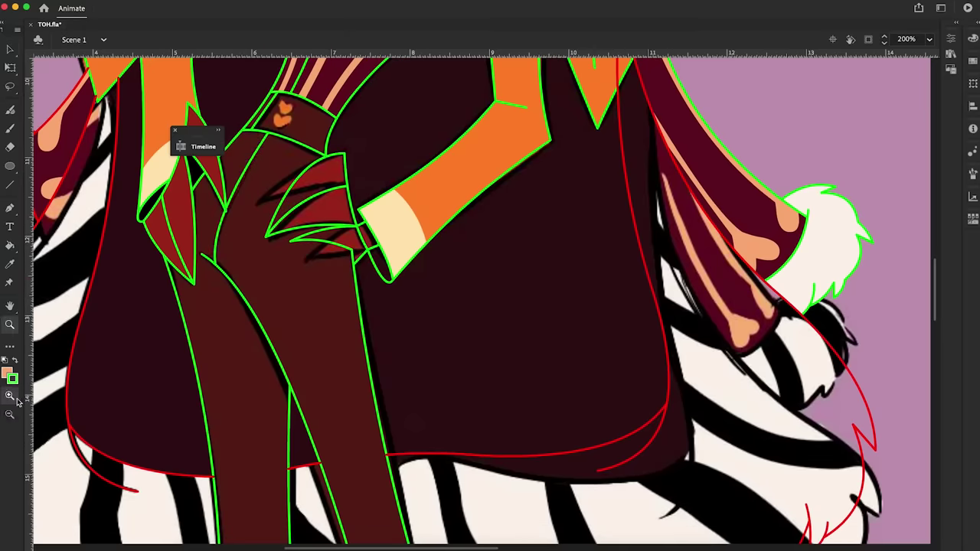
scroll(496, 253, "left", 10)
scroll(497, 253, "up", 2)
Step: Zoom out to check the whole stage, then return to 100% view
key("v")
scroll(416, 278, "down", 4)
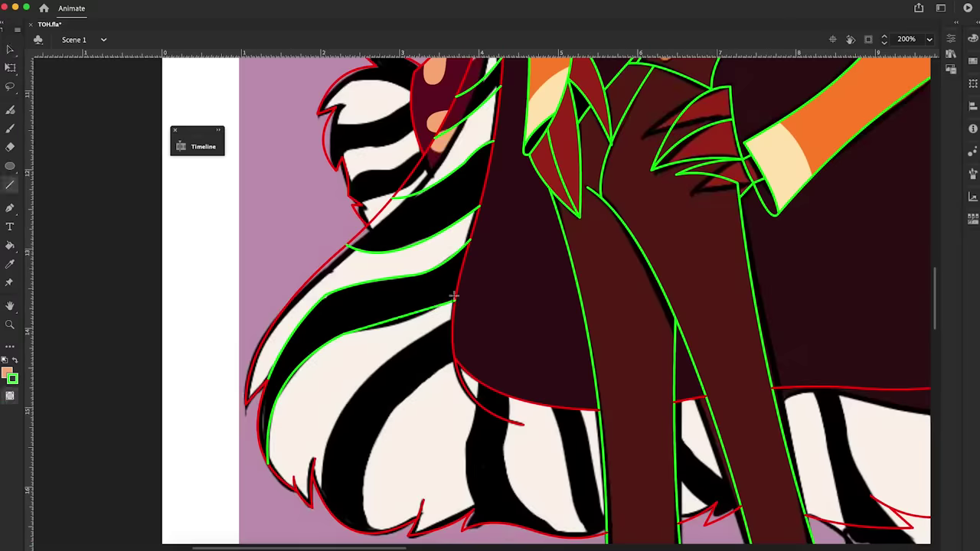
scroll(340, 274, "right", 6)
key("k")
scroll(255, 121, "right", 3)
key("super+minus")
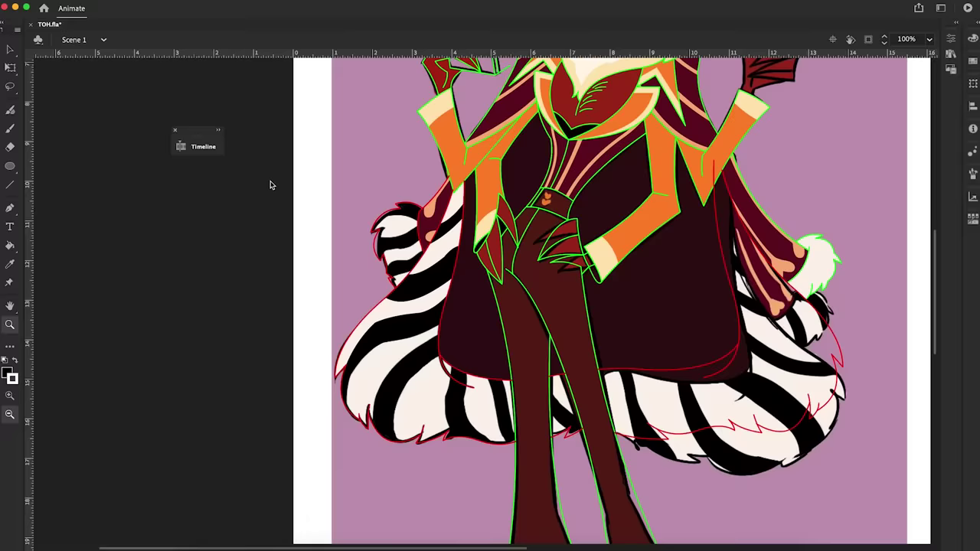
key("super+minus")
key("z")
key("super+equal")
scroll(490, 306, "up", 4)
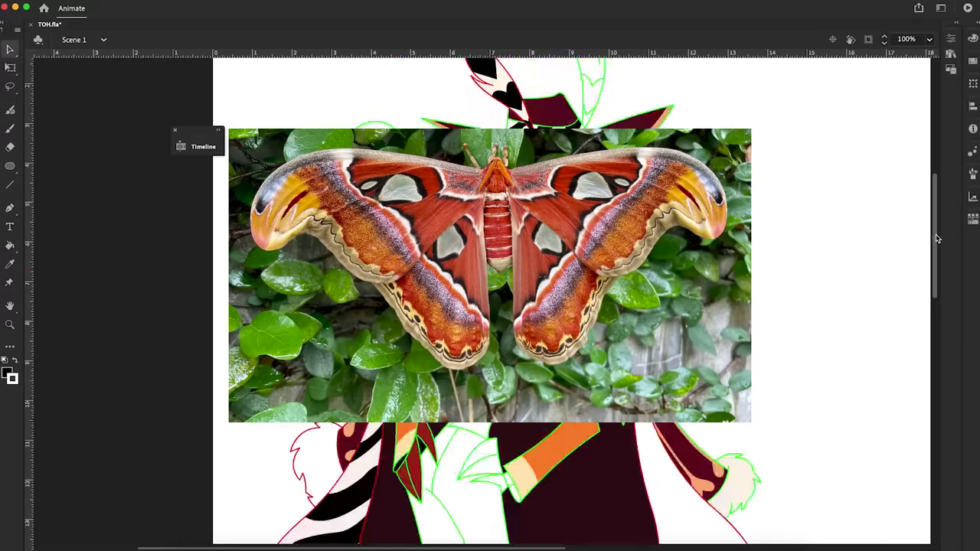
right_click(558, 420)
key("Escape")
key("v")
scroll(934, 345, "down", 10)
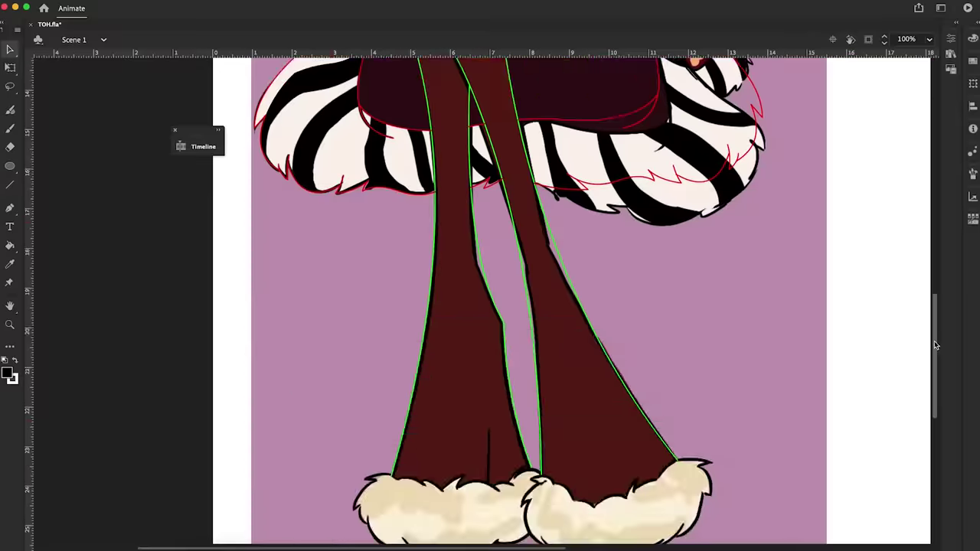
Step: Trace white lines along the top and bottom edges of the fur cuff
scroll(934, 345, "down", 3)
key("super+equal")
key("n")
left_click_drag(348, 227, 413, 244)
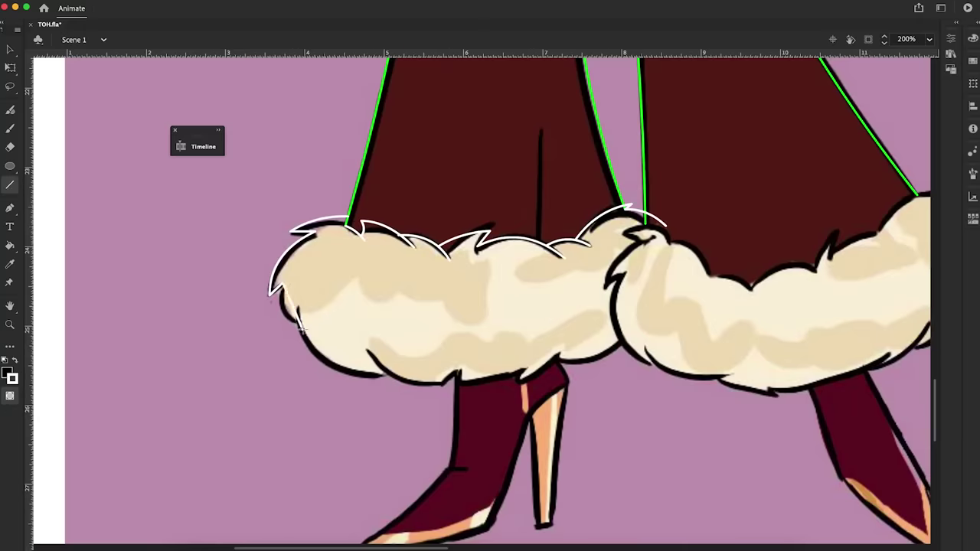
mouse_move(300, 328)
left_mouse_down()
mouse_move(455, 374)
mouse_move(449, 465)
mouse_move(377, 490)
left_mouse_up()
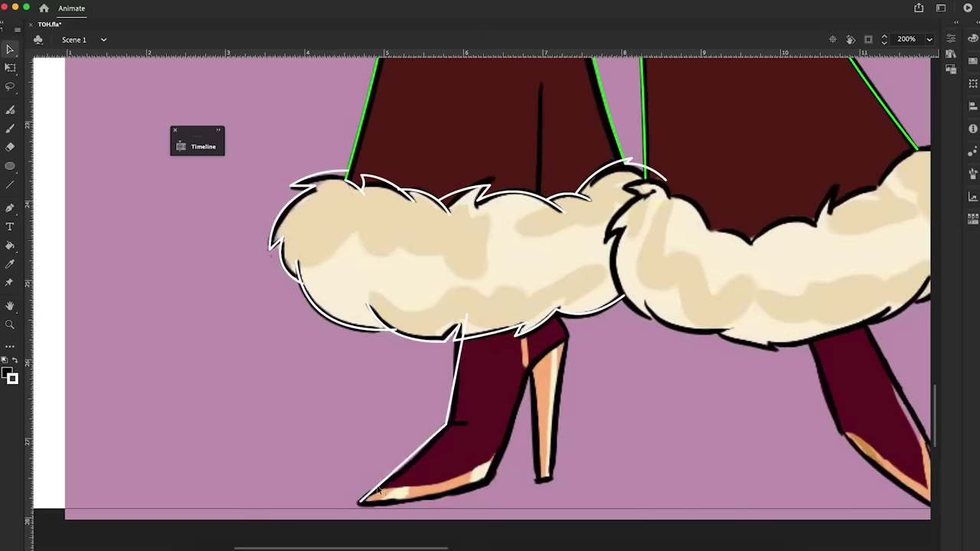
Step: Outline the heel's right edge and the right boot in white
left_click_drag(532, 306, 540, 461)
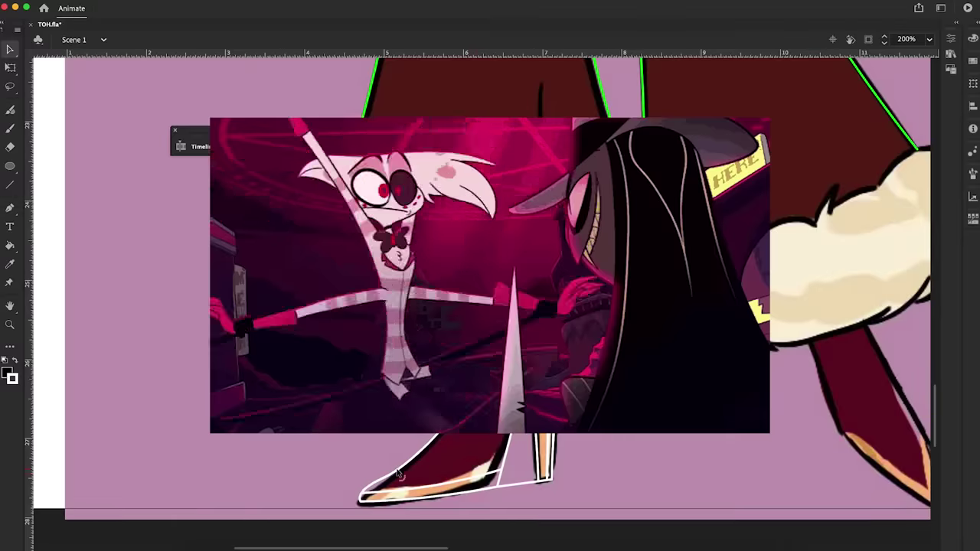
key("n")
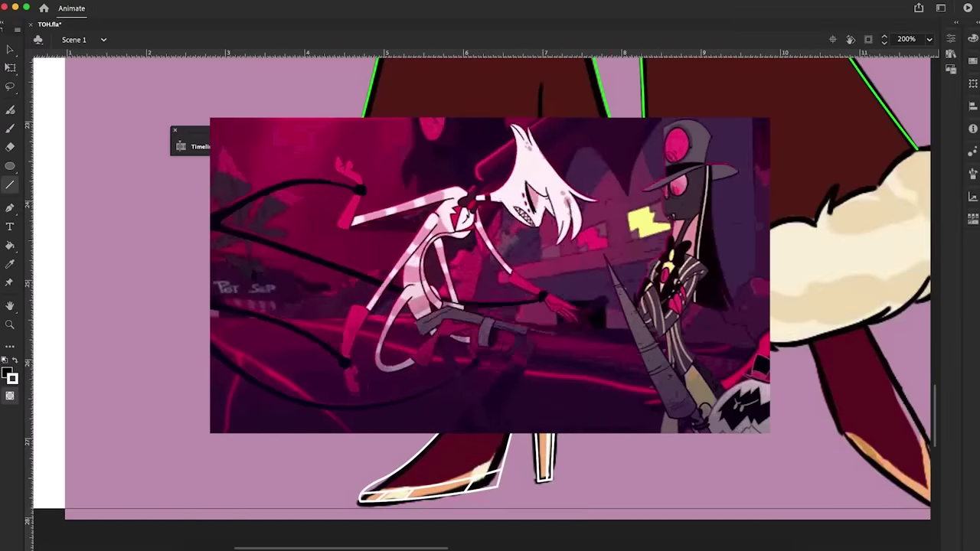
key("v")
scroll(540, 428, "right", 5)
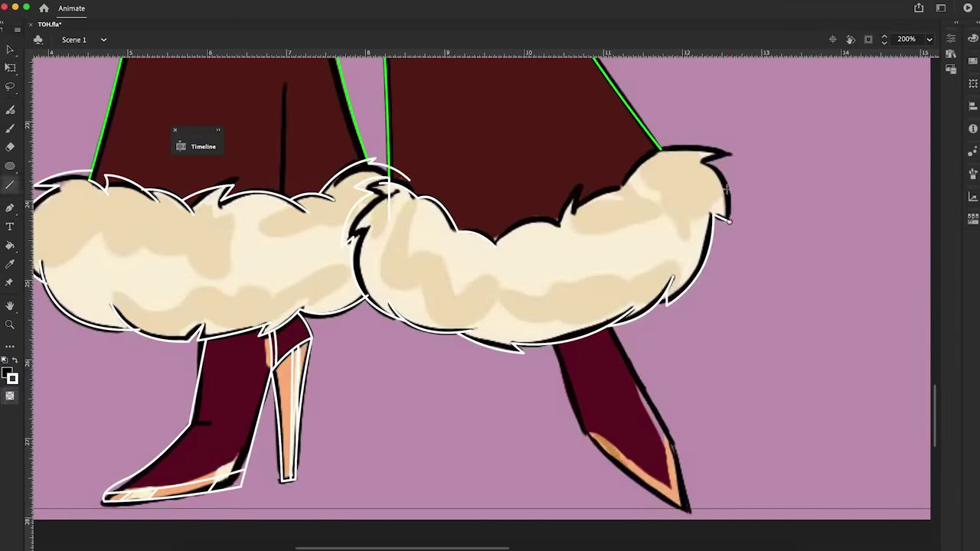
key("v")
left_click_drag(688, 477, 588, 435)
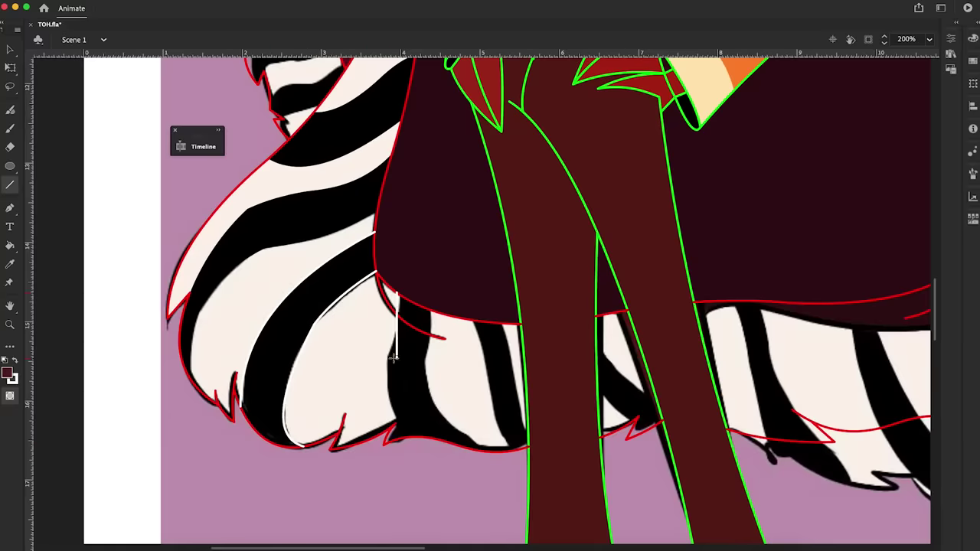
Step: Remove the stray white lines from the striped fur and break the shape apart
left_click_drag(393, 357, 391, 428)
left_click_drag(429, 310, 484, 451)
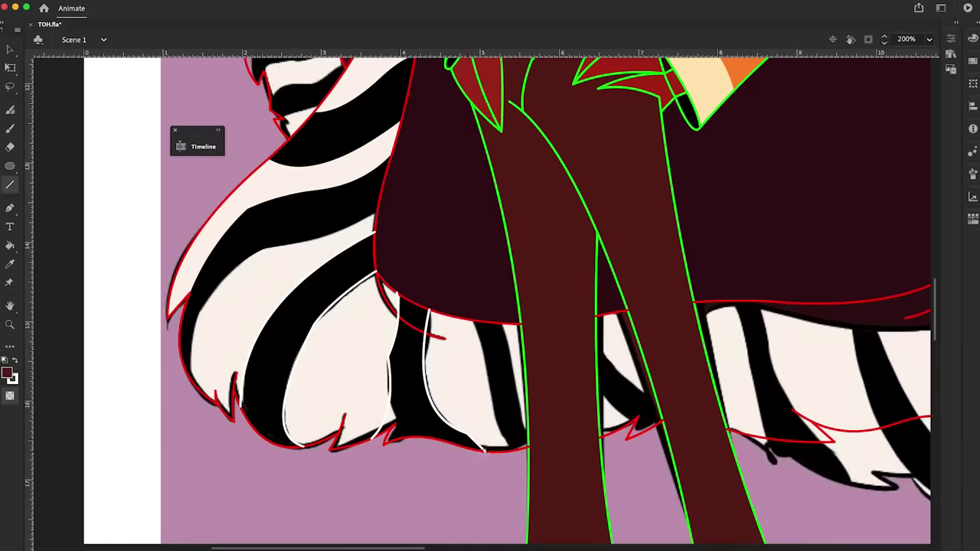
key("ctrl+z")
key("ctrl+z")
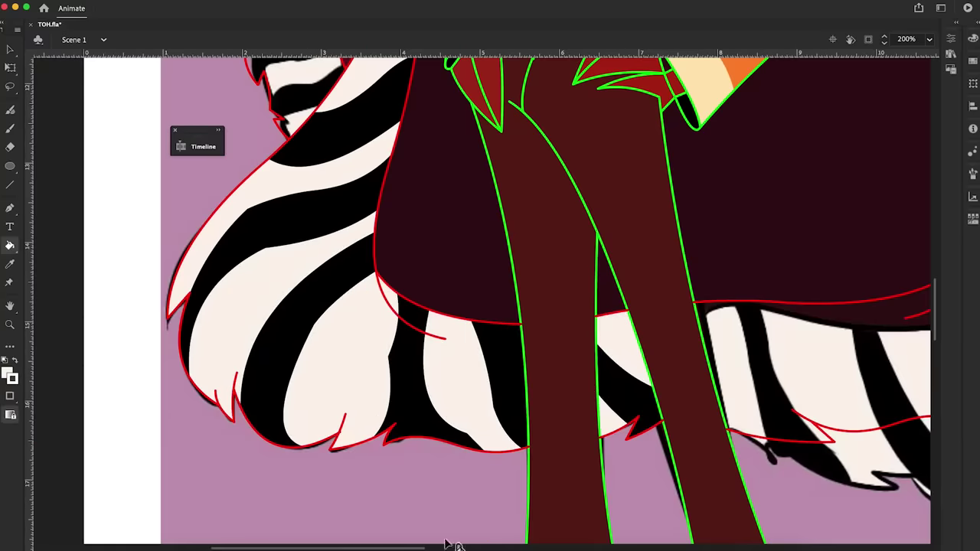
scroll(439, 326, "up", 5)
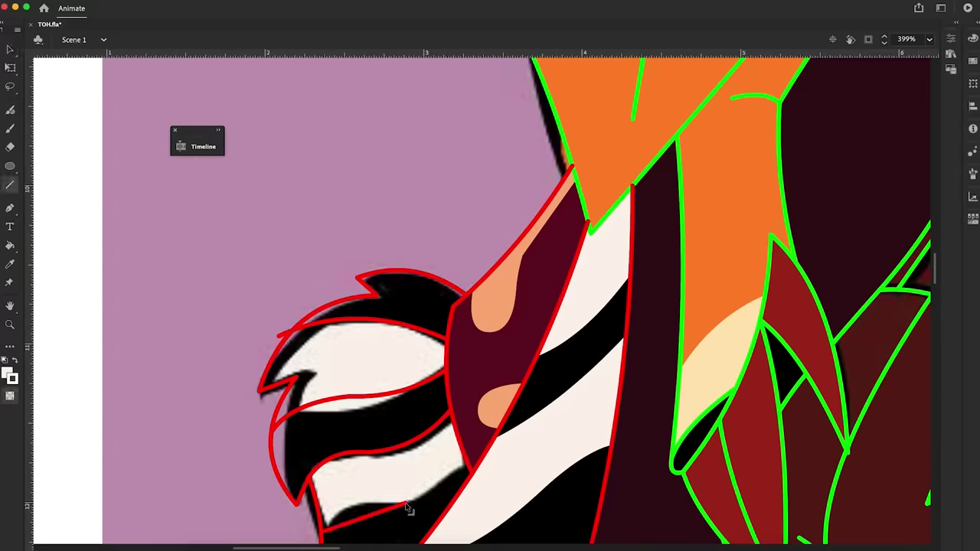
key("v")
scroll(404, 482, "down", 3)
right_click(420, 423)
left_click(421, 422)
scroll(420, 422, "down", 10)
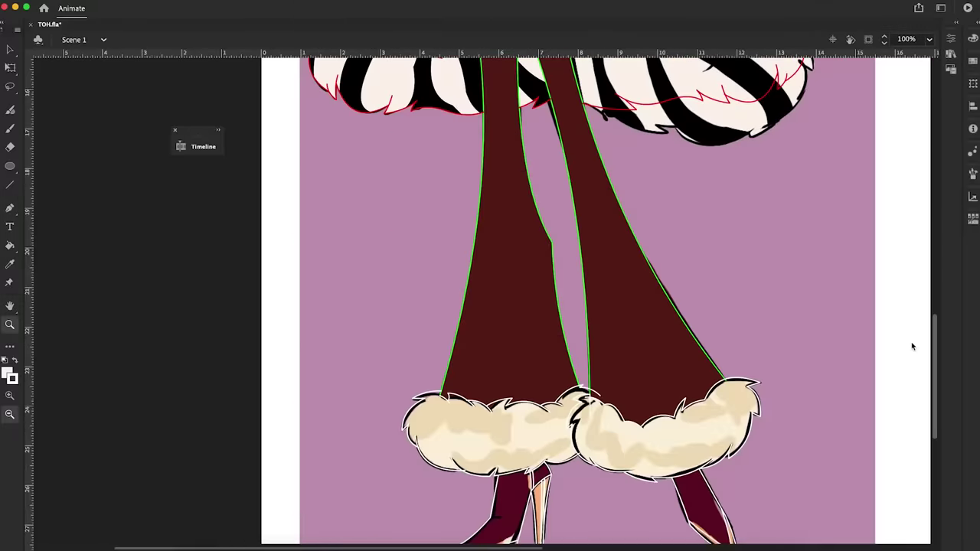
Step: Zoom in close and draw a red outline along the cigar hand's edge
key("k")
scroll(374, 426, "up", 5)
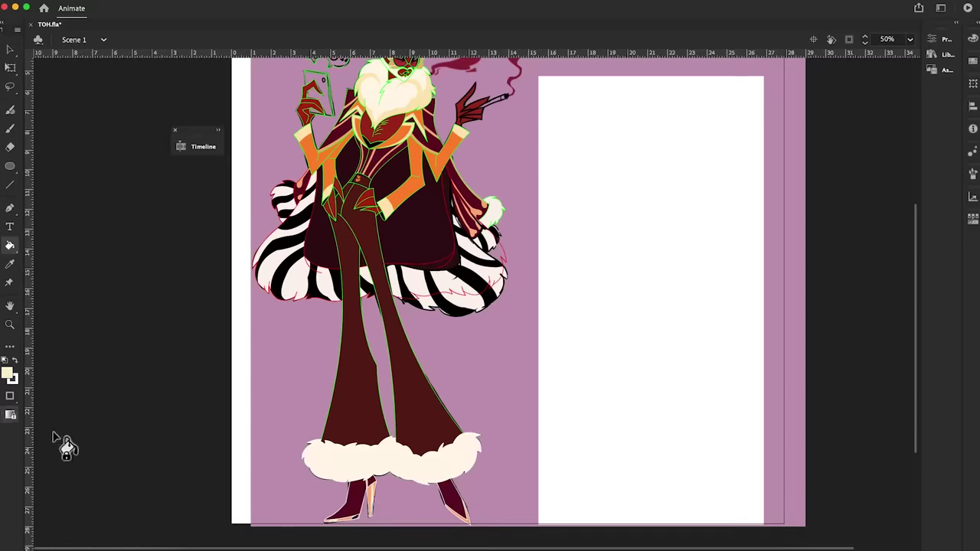
scroll(603, 392, "up", 3)
key("v")
key("k")
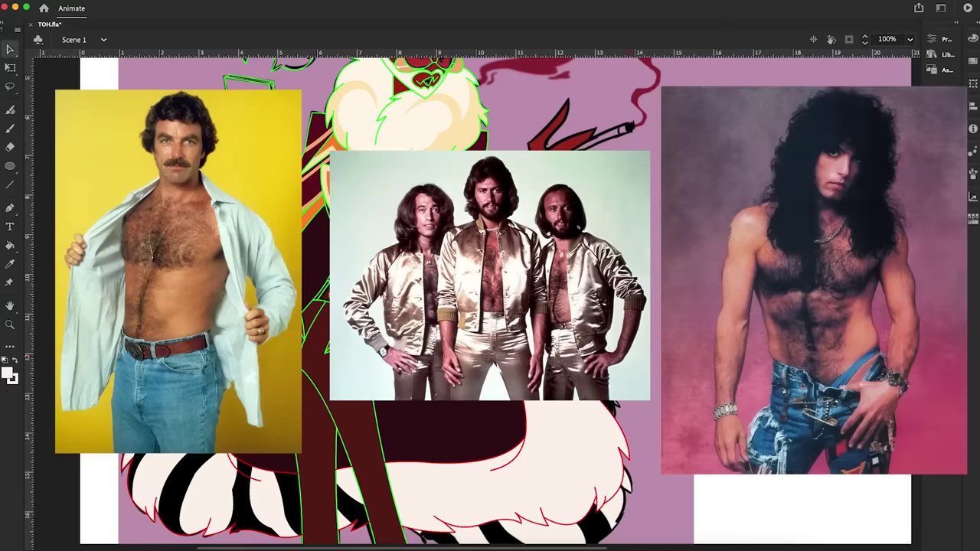
key("z")
left_click(657, 306)
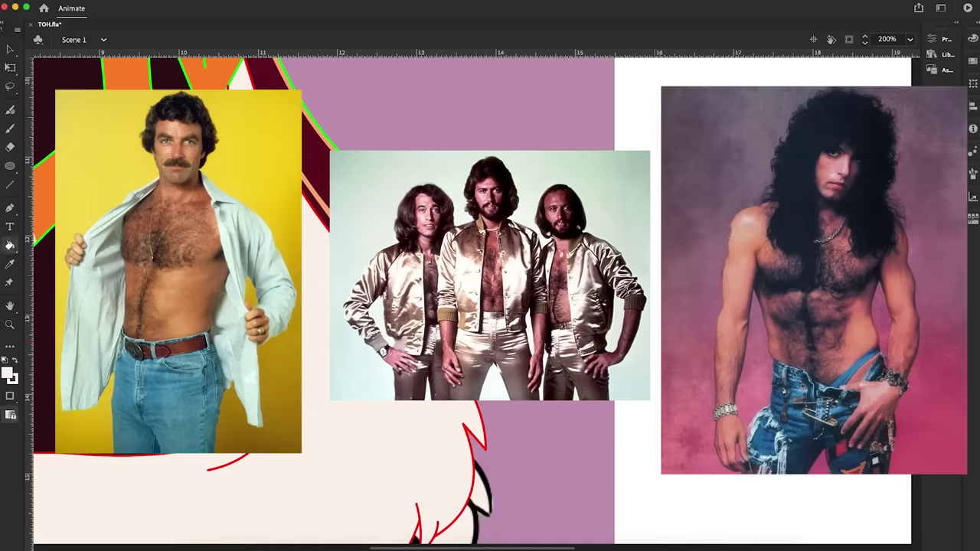
key("z")
scroll(183, 146, "up", 4)
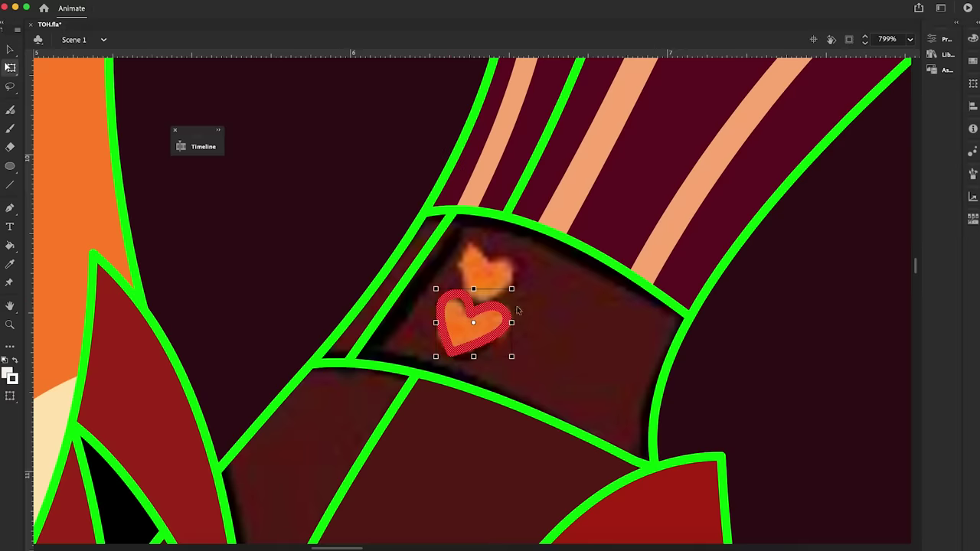
mouse_move(423, 291)
left_mouse_down()
mouse_move(423, 369)
mouse_move(529, 329)
mouse_move(504, 203)
left_mouse_up()
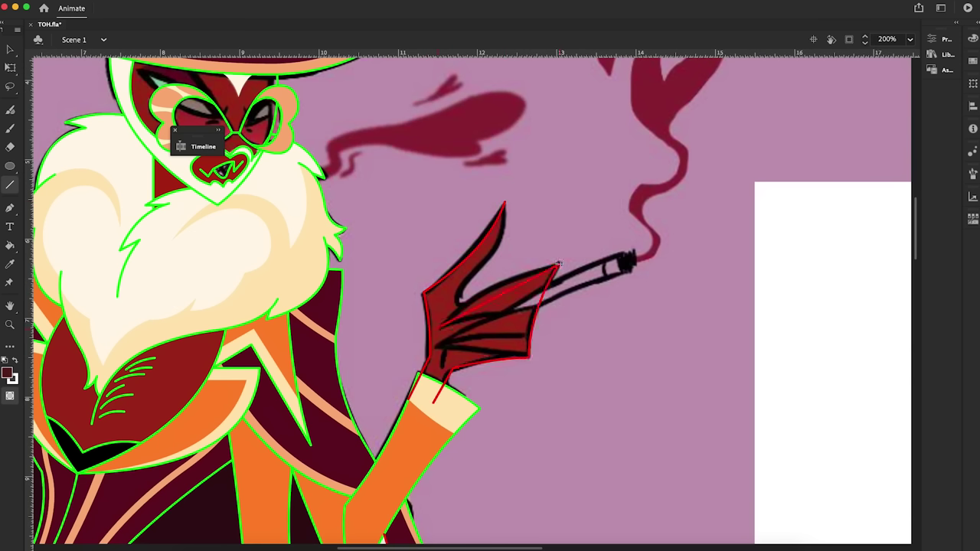
key("v")
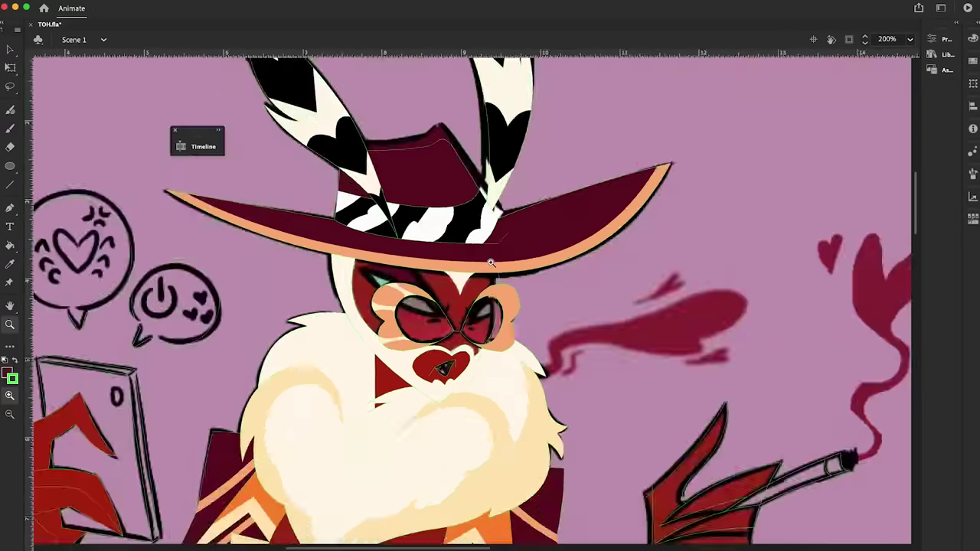
Step: Zoom onto the face and move the red circle over the left eye
left_click(464, 292)
key("v")
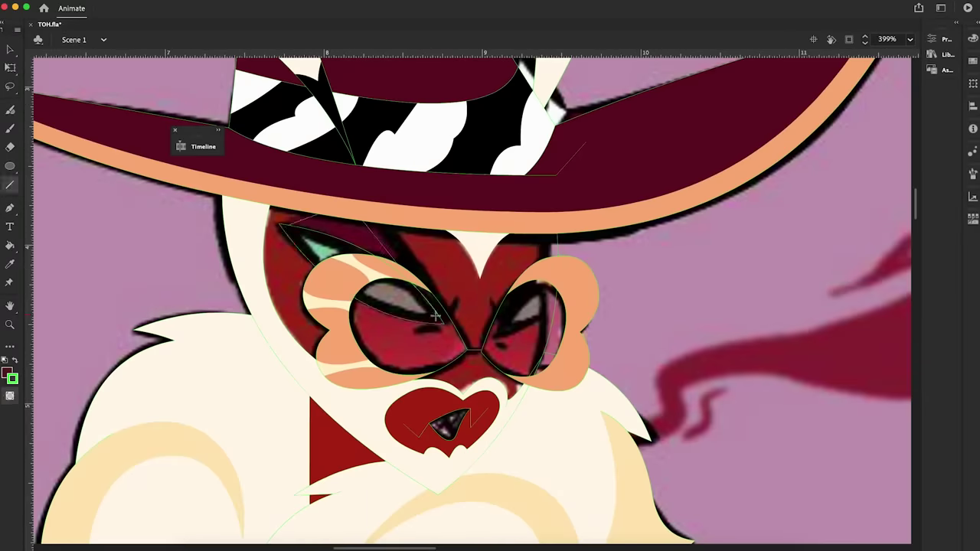
key("k")
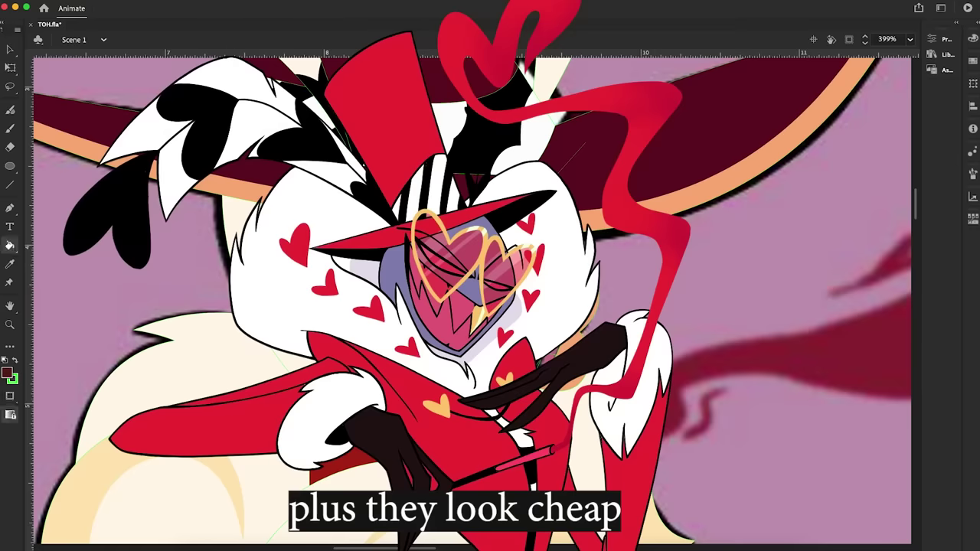
key("v")
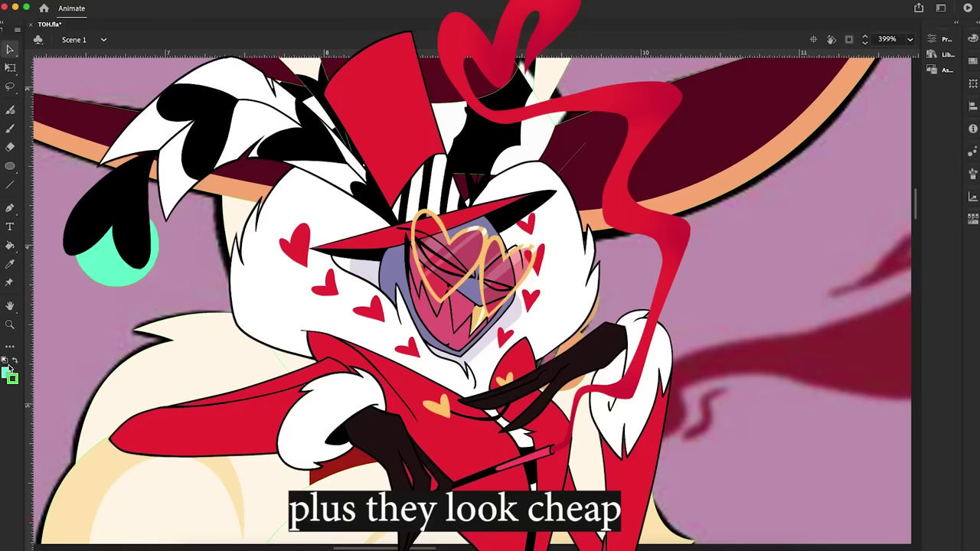
left_click_drag(343, 268, 371, 295)
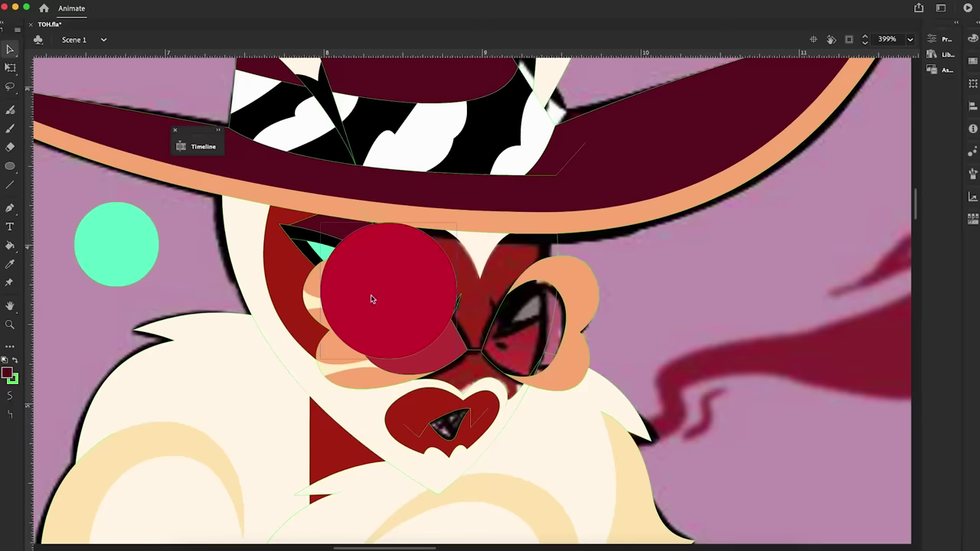
Step: Move the layer list aside, toggle Layer_7's lock or visibility, and zoom onto the mouth
left_click(198, 146)
left_click_drag(246, 139, 716, 164)
left_click(629, 321)
key("super+minus")
key("super+equal")
key("n")
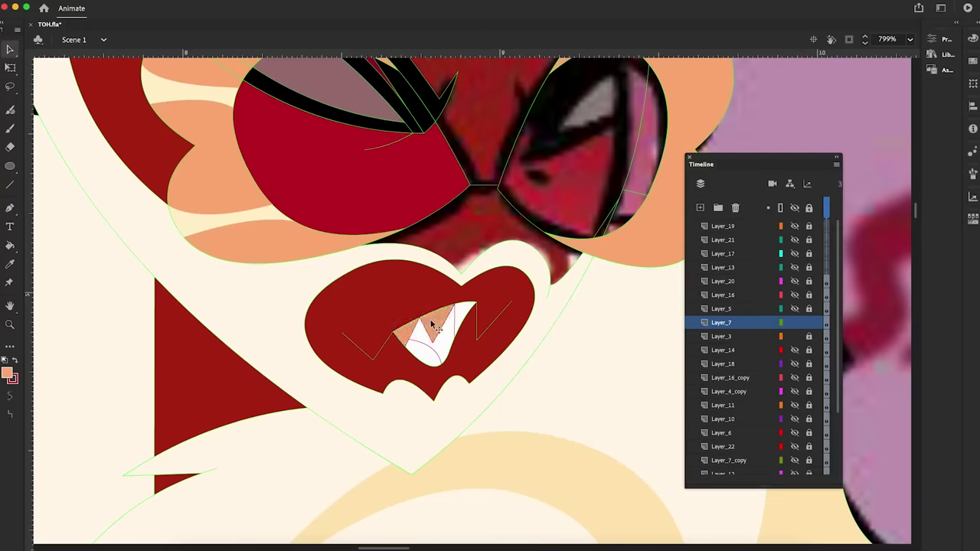
Step: Fill the gap between the teeth with dark red
key("super+minus")
left_click(10, 375)
left_click(523, 303)
scroll(529, 314, "up", 3)
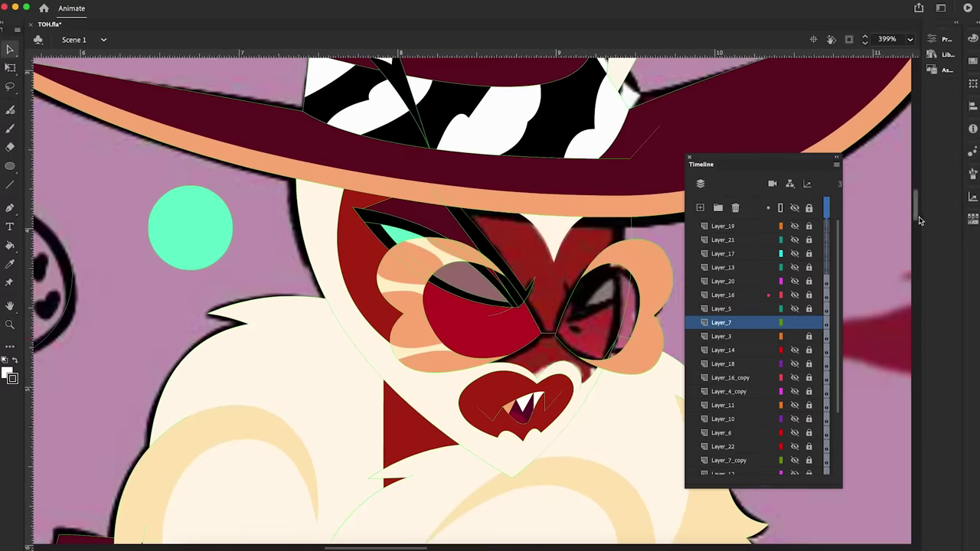
scroll(559, 337, "right", 4)
Step: Copy the left eyebrow strokes and place a mirrored copy over the right eye
left_click(338, 301)
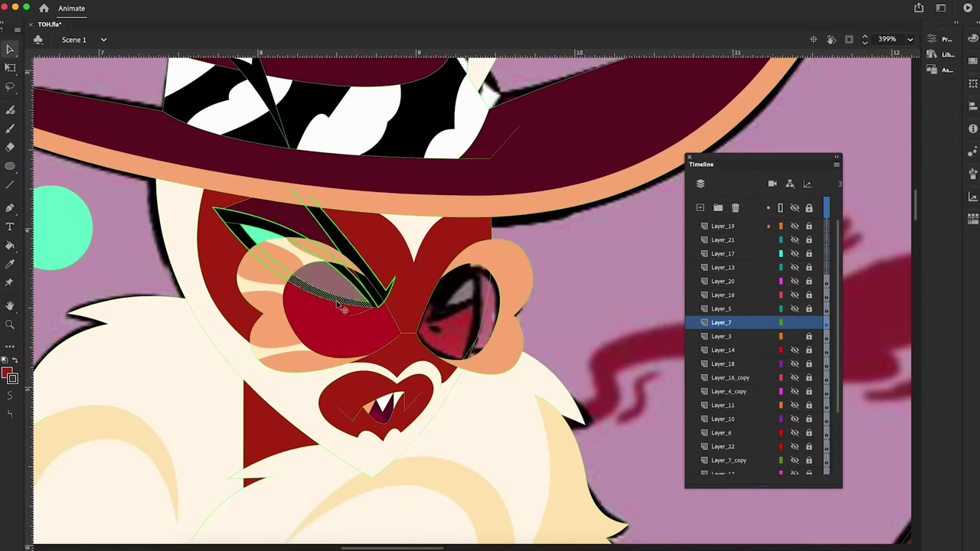
key("ctrl+v")
key("q")
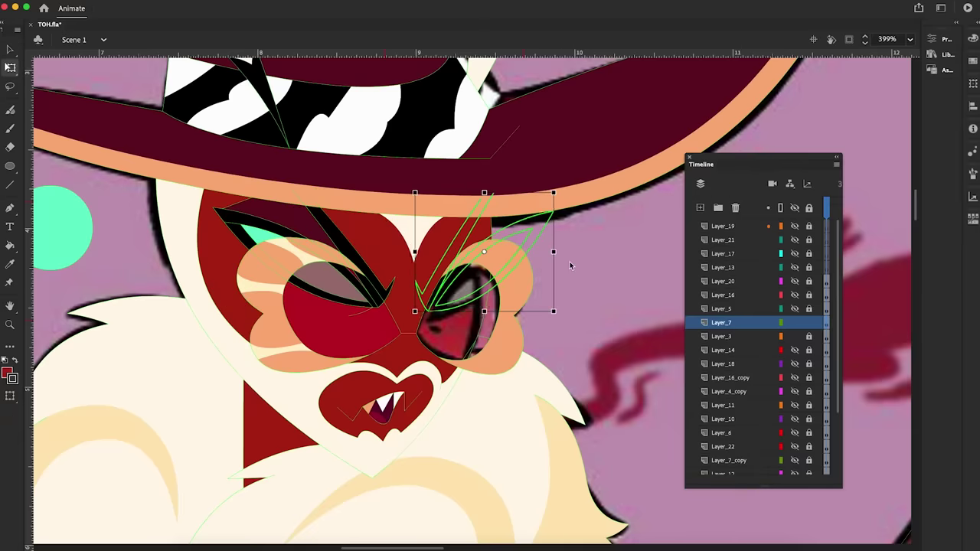
key("k")
scroll(475, 329, "right", 1)
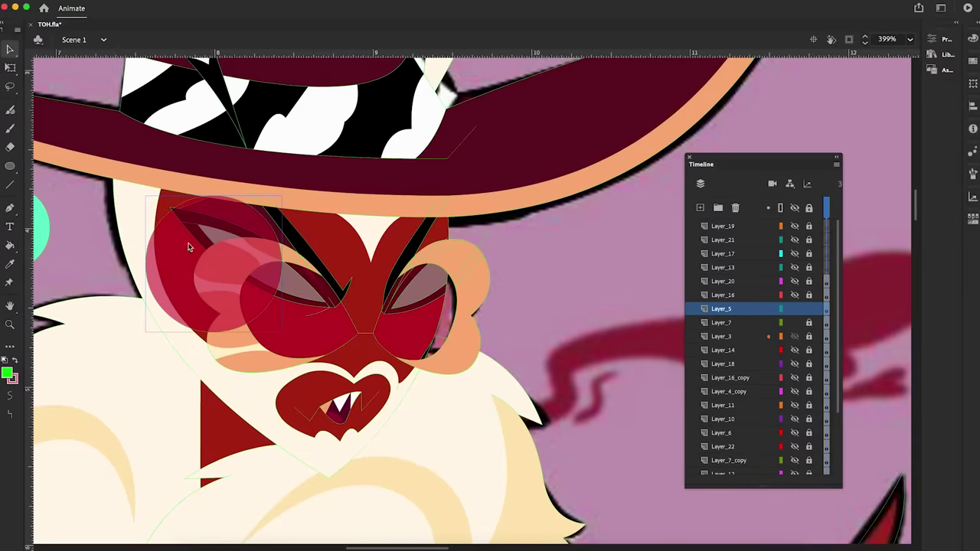
left_click(8, 373)
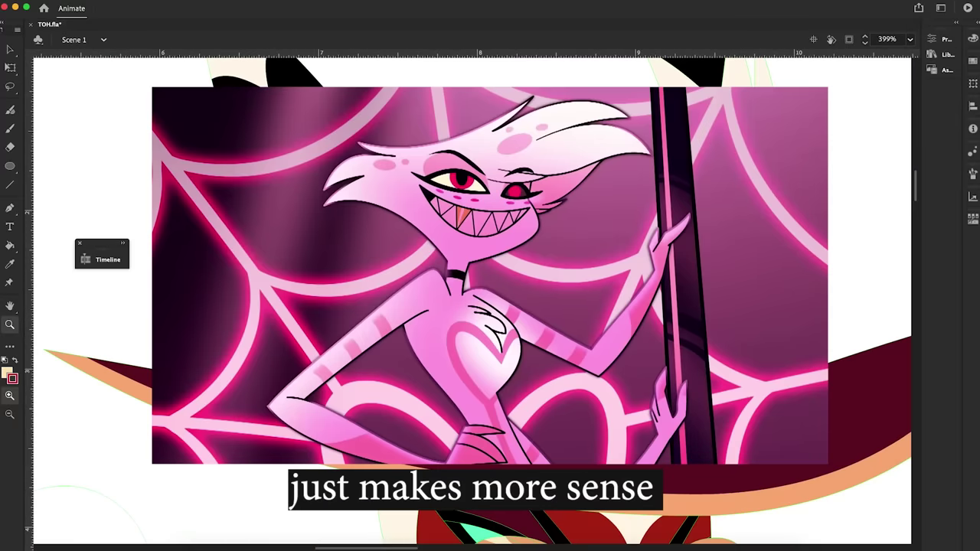
Step: Set the Ink Bottle stroke to black and outline the hat brim and the hat top's right and upper edges
key("v")
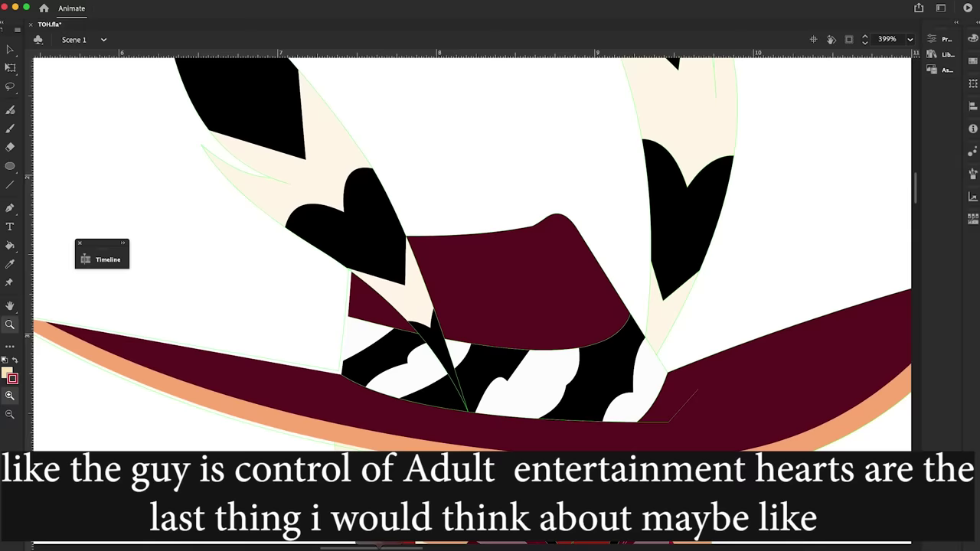
left_click(676, 419)
key("s")
left_click(354, 277)
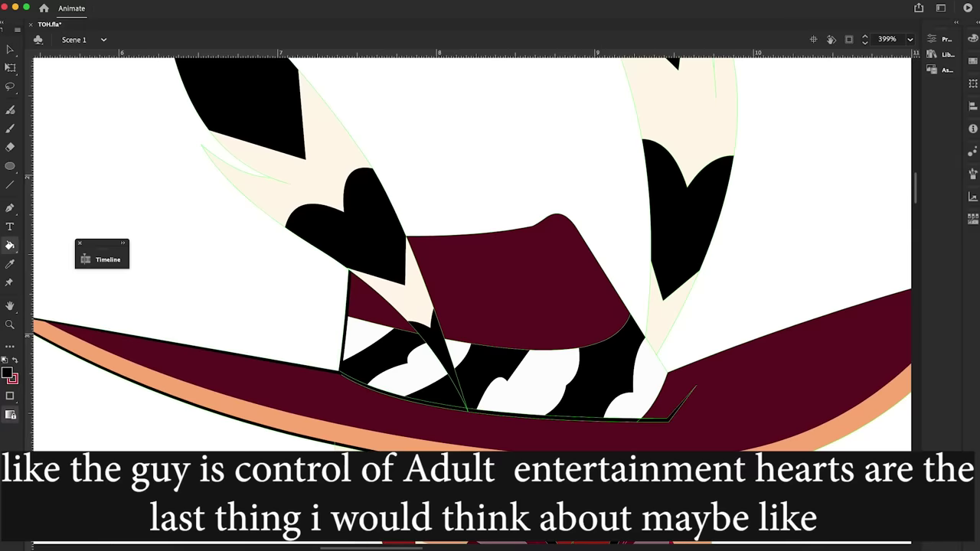
key("v")
key("s")
left_click(622, 304)
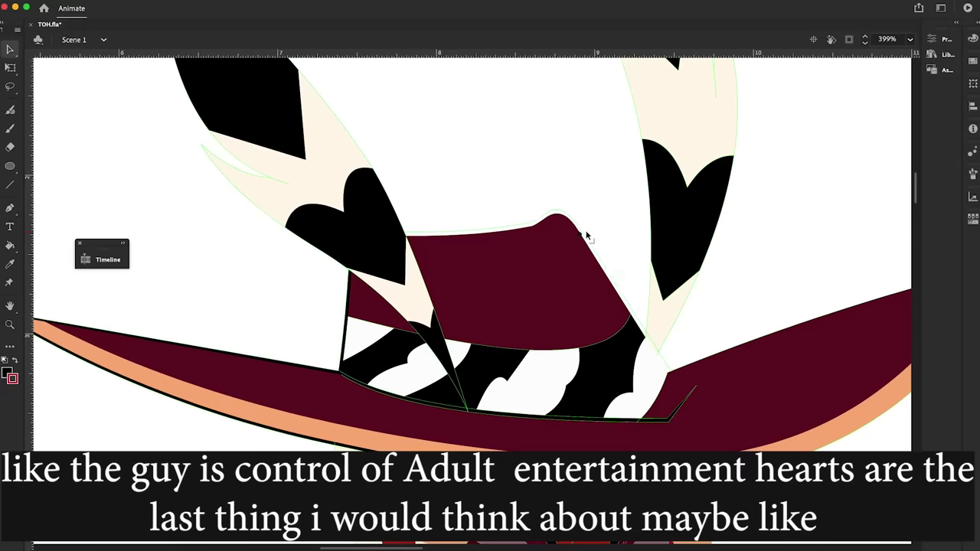
left_click(475, 230)
Step: Outline the left feather's edge in black
scroll(262, 296, "up", 3)
scroll(183, 241, "up", 2)
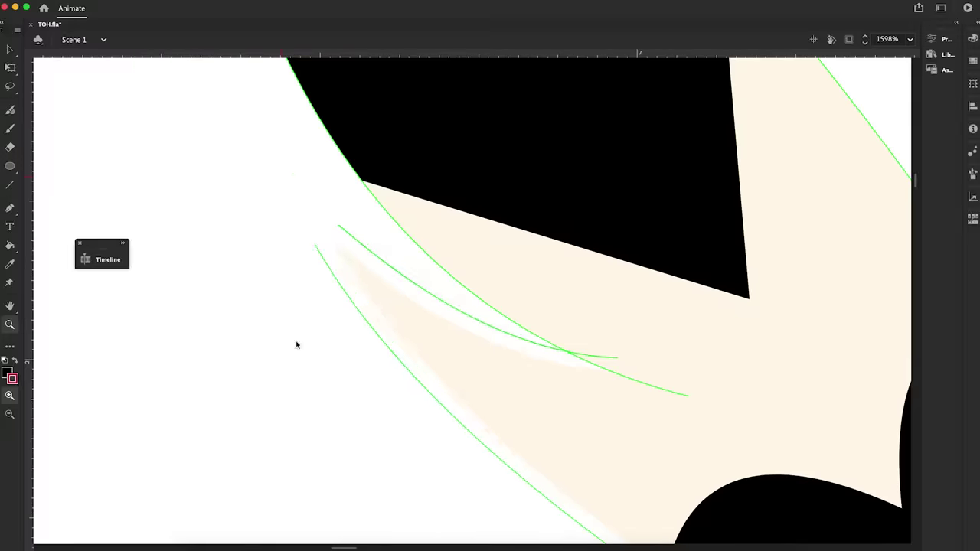
left_click(283, 179)
Step: Bring up the canvas paste options to Paste in Place the copied stroke
scroll(413, 268, "down", 1)
scroll(531, 369, "down", 1)
right_click(568, 373)
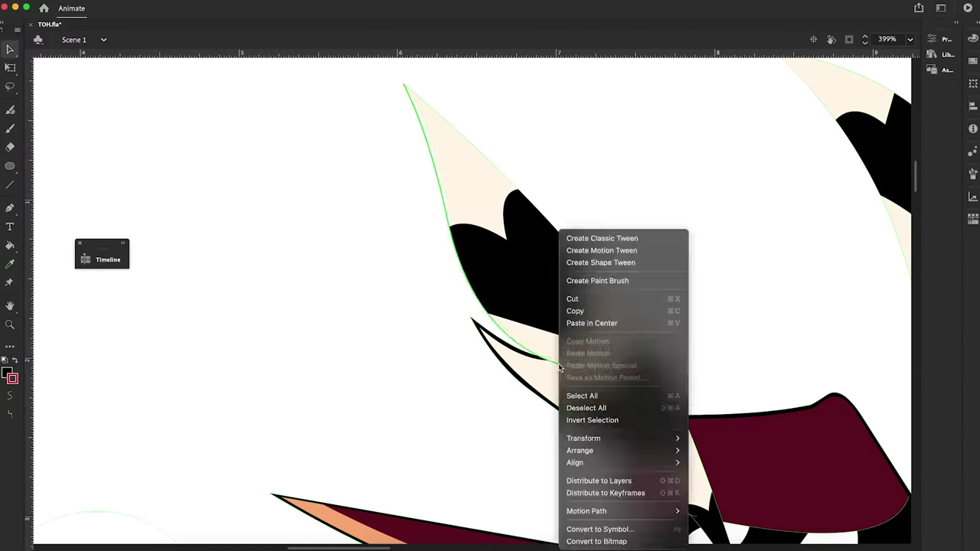
key("Escape")
scroll(454, 131, "down", 3)
right_click(687, 158)
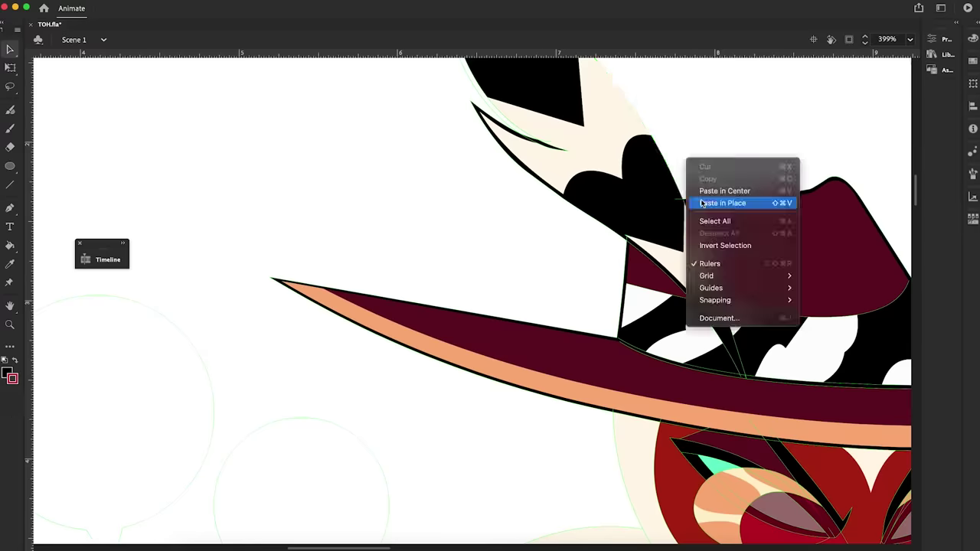
key("Escape")
scroll(687, 157, "up", 4)
scroll(374, 151, "down", 5)
scroll(374, 151, "right", 3)
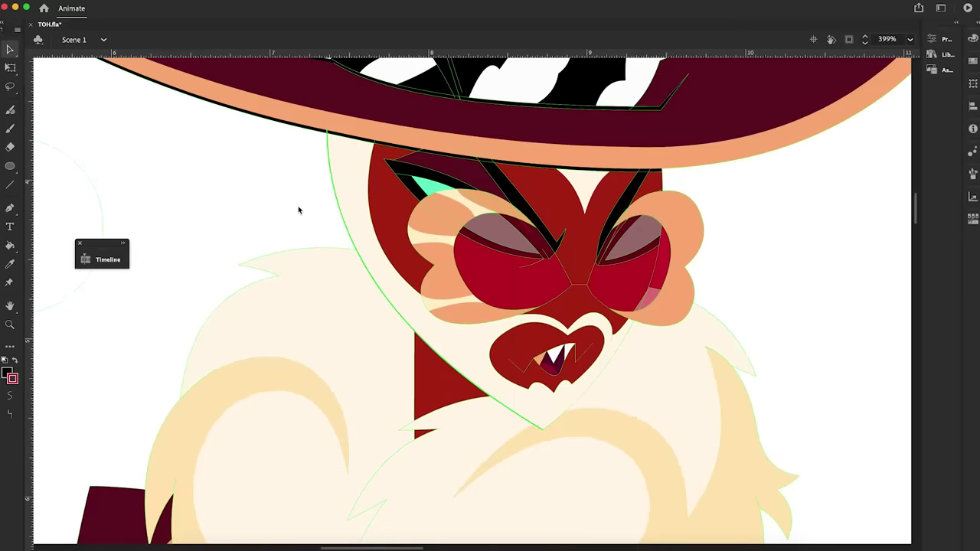
right_click(717, 283)
Step: Zoom in close and bend the black eyebrow shape's left edge leftward
key("Escape")
key("z")
left_click(702, 431)
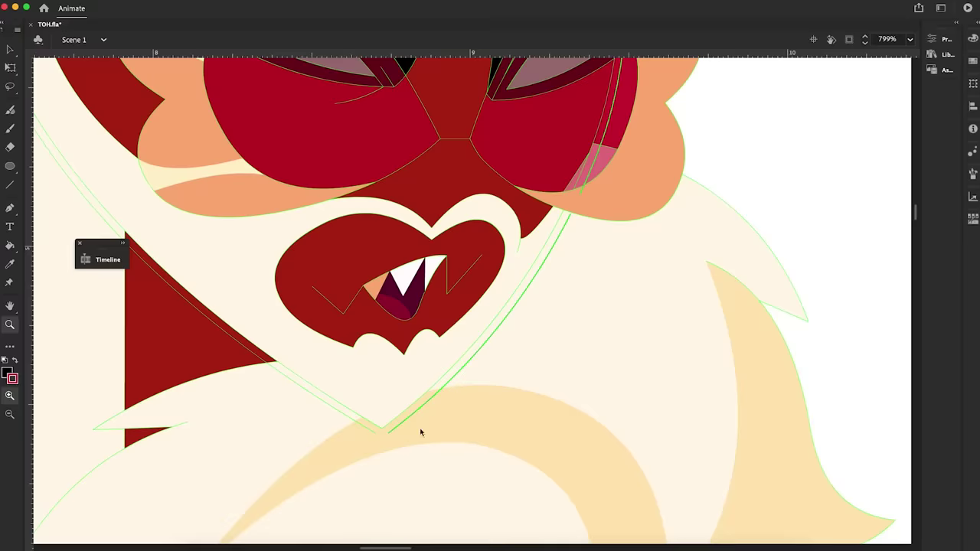
key("v")
scroll(421, 433, "up", 5)
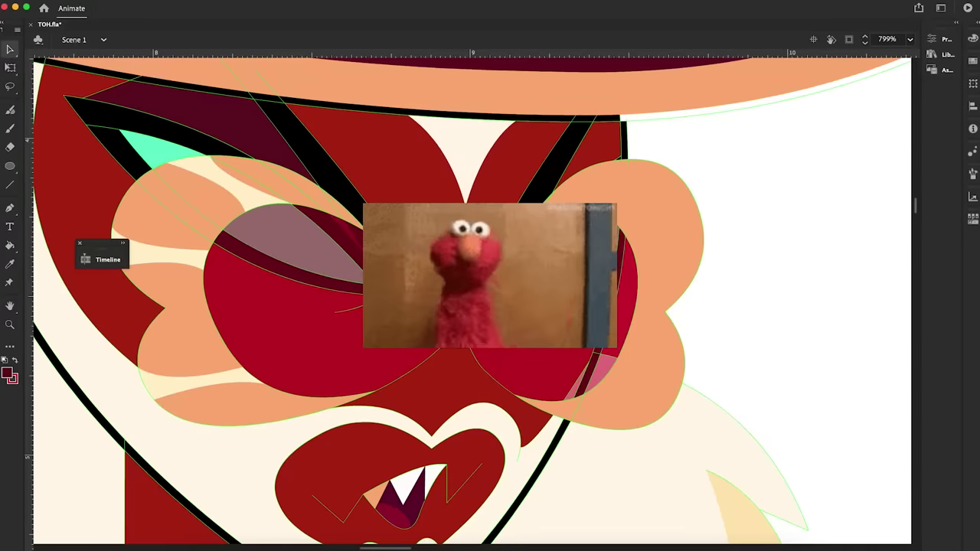
scroll(492, 313, "up", 5)
left_click_drag(438, 320, 414, 331)
Step: Draw a line on the black shape's left edge to turn it into a smooth curve
key("n")
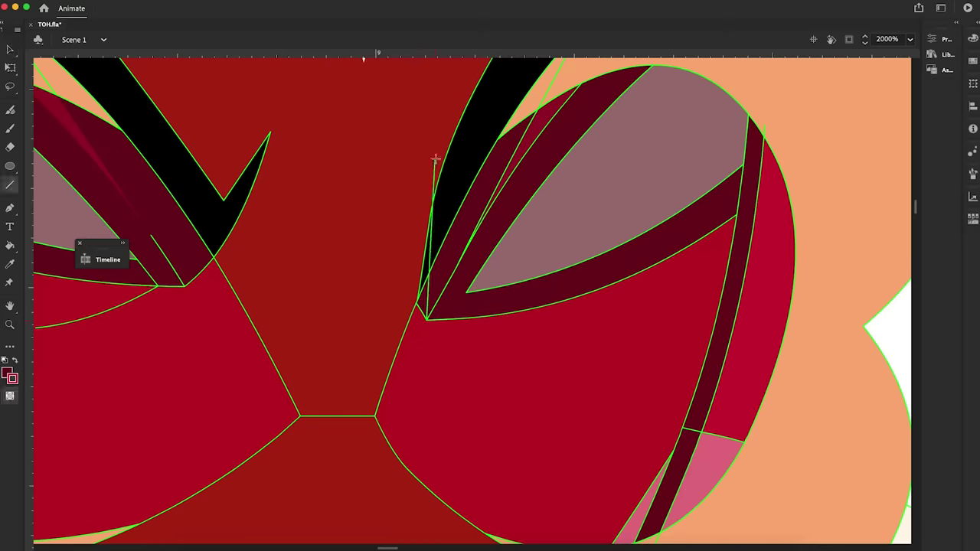
left_click_drag(435, 158, 435, 159)
key("v")
scroll(332, 344, "down", 5)
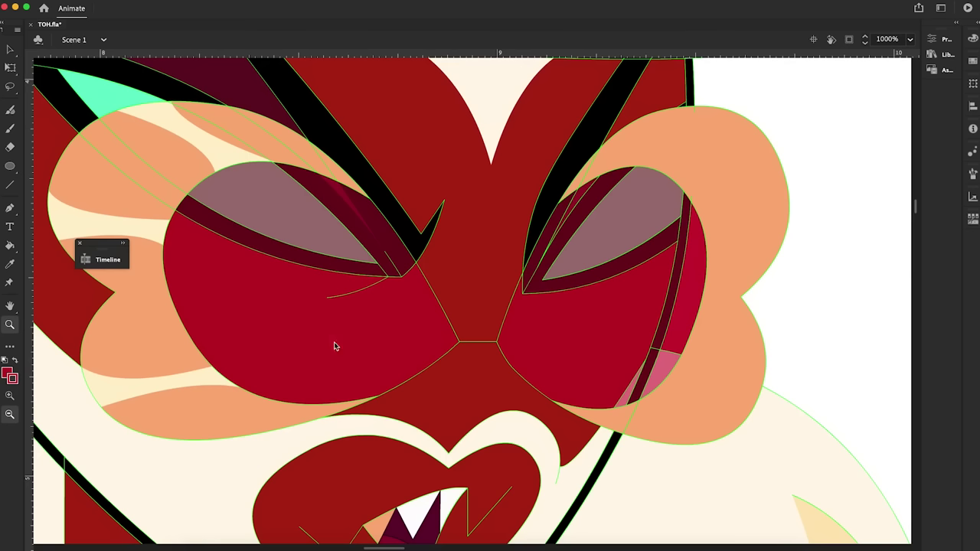
scroll(218, 239, "up", 2)
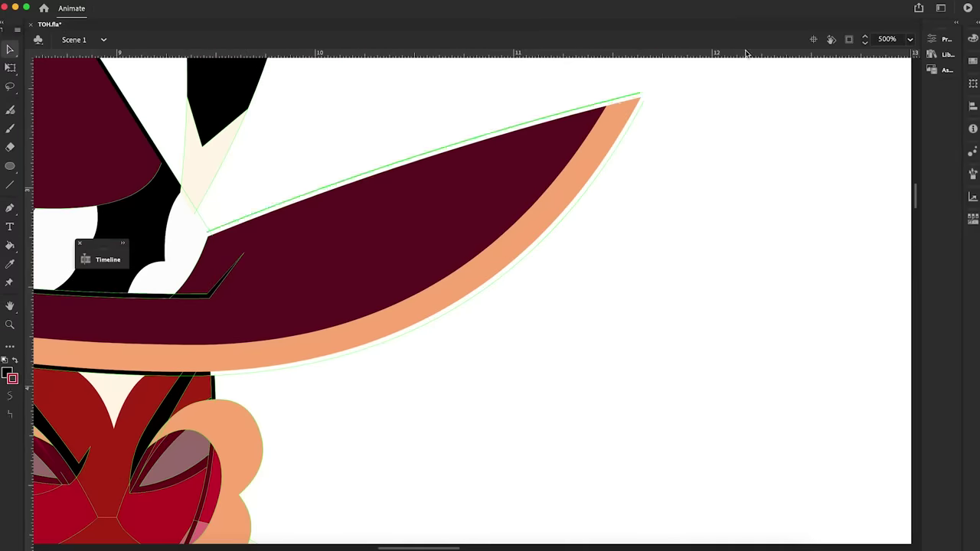
scroll(173, 300, "left", 5)
scroll(173, 300, "down", 3)
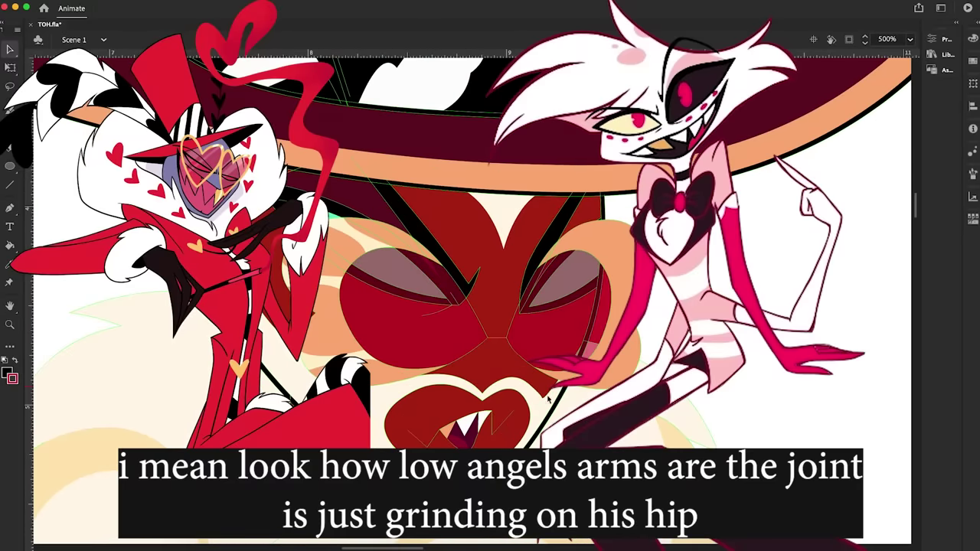
scroll(485, 333, "up", 2)
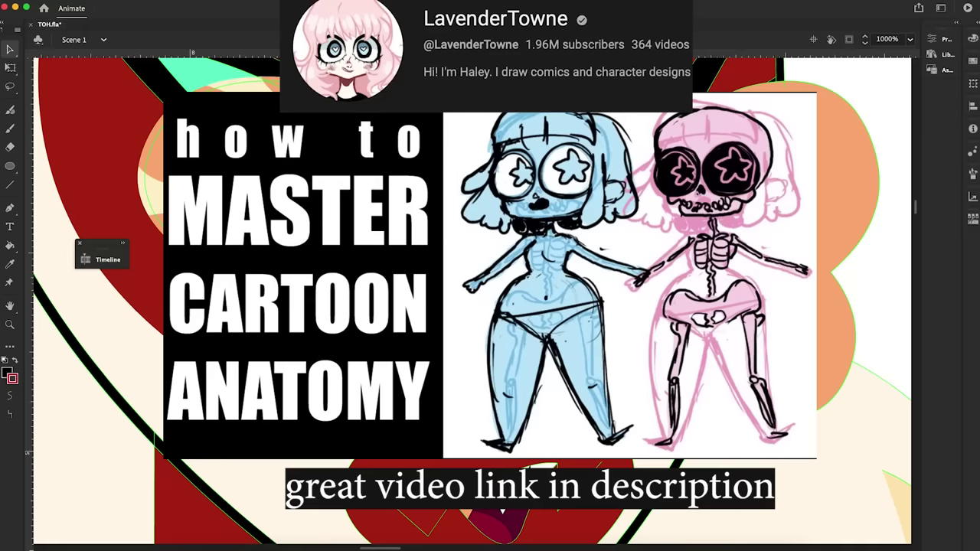
left_click(10, 67)
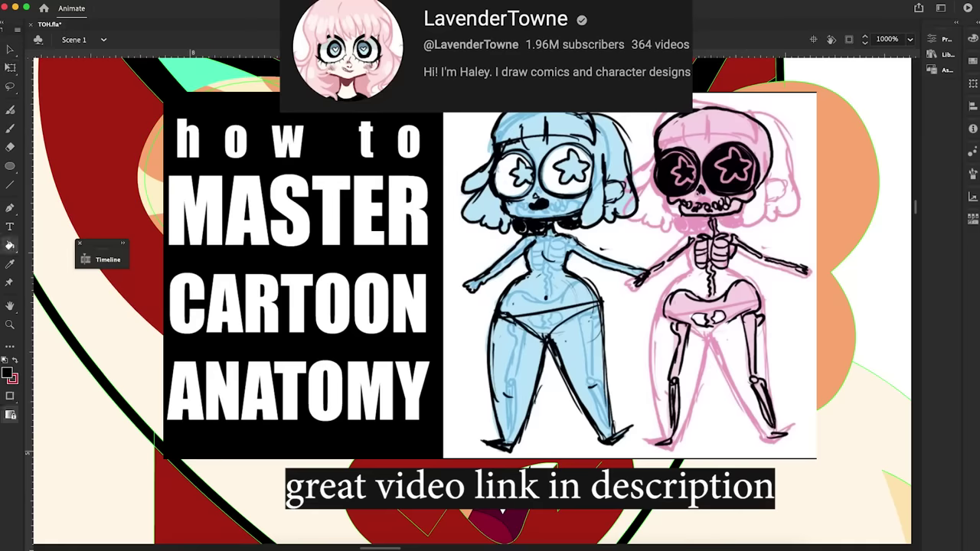
key("super+equal")
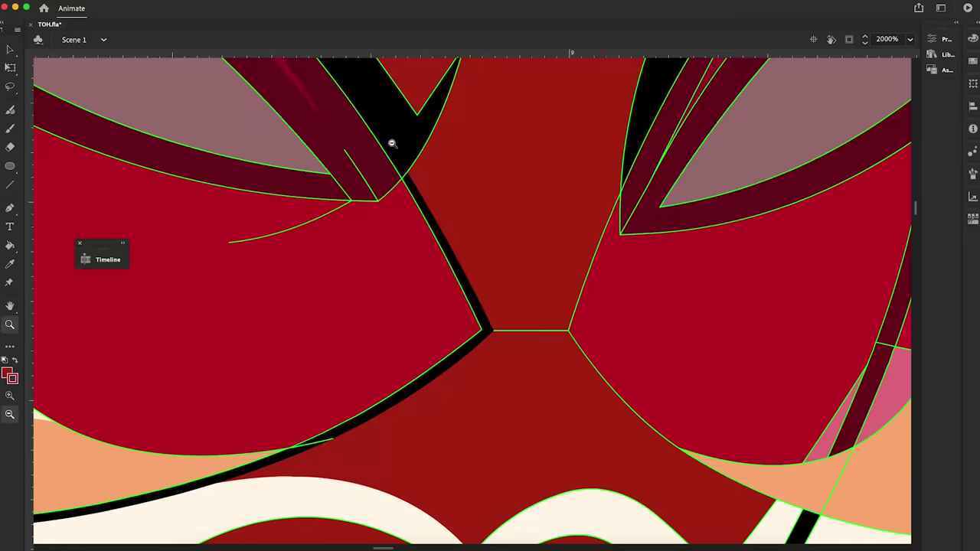
Step: Scale the left eye shape slightly larger with Free Transform
key("super+minus")
left_click(445, 269)
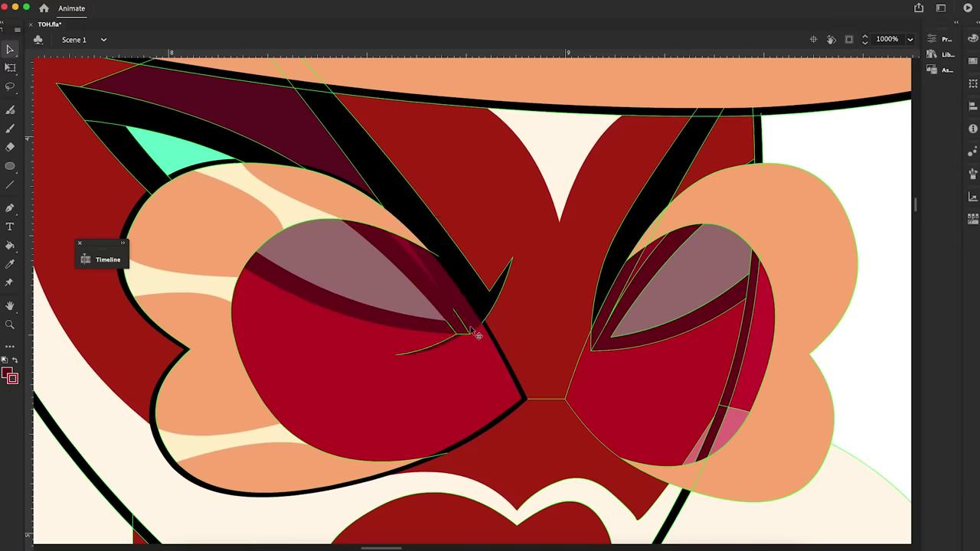
key("q")
left_click_drag(449, 215, 452, 210)
key("k")
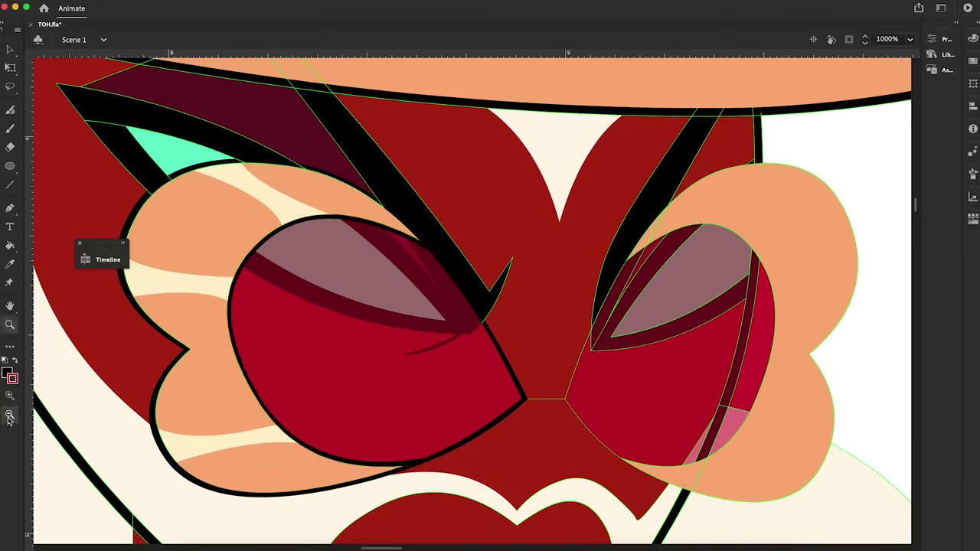
key("super+minus")
key("super+minus")
key("v")
Step: Paste the copied black stroke back in place and select everything on the canvas
scroll(383, 268, "down", 1)
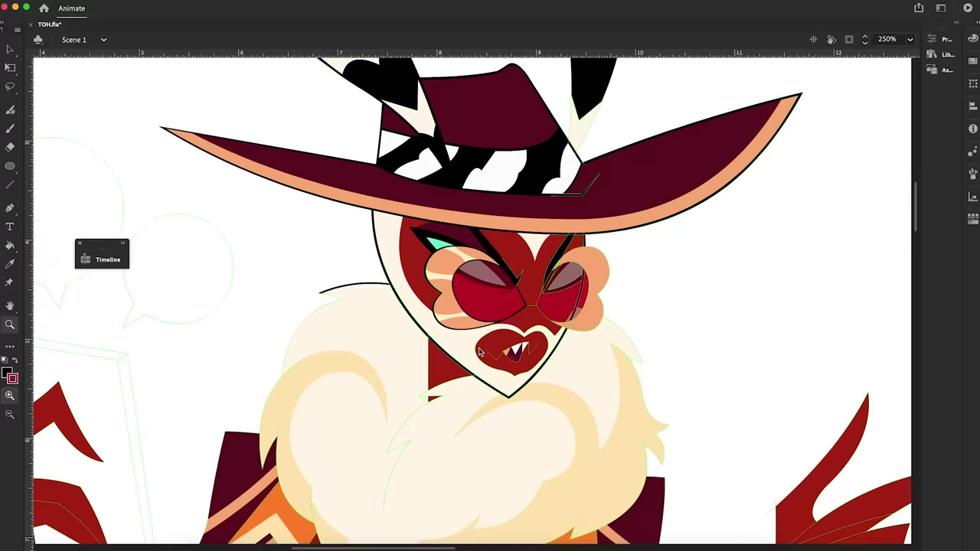
key("super+equal")
right_click(358, 360)
key("Escape")
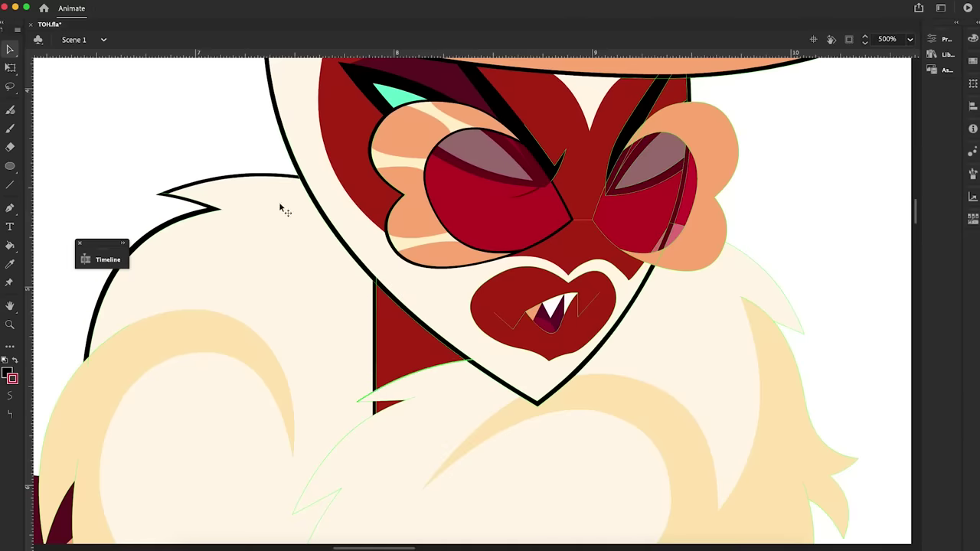
scroll(284, 209, "up", 3)
scroll(75, 259, "down", 8)
left_click_drag(75, 259, 48, 124)
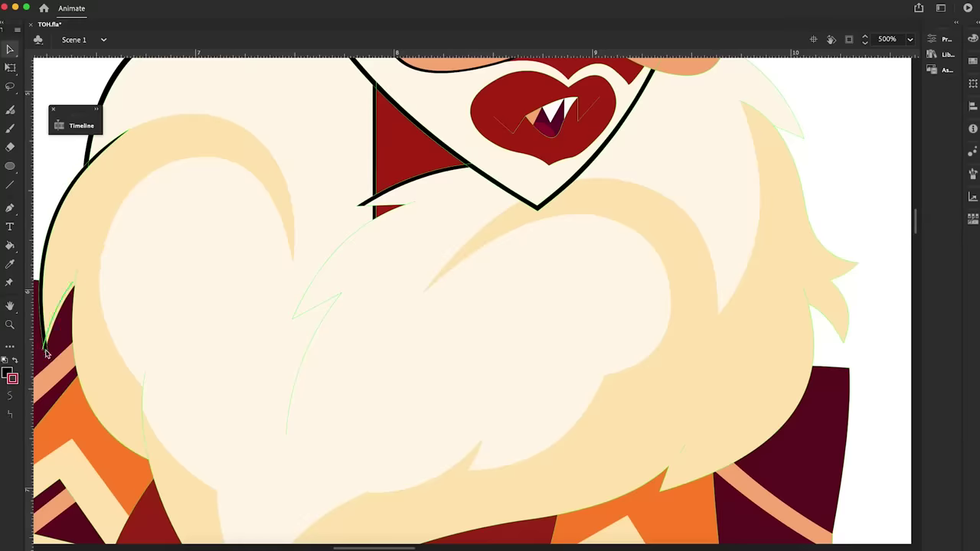
right_click(59, 167)
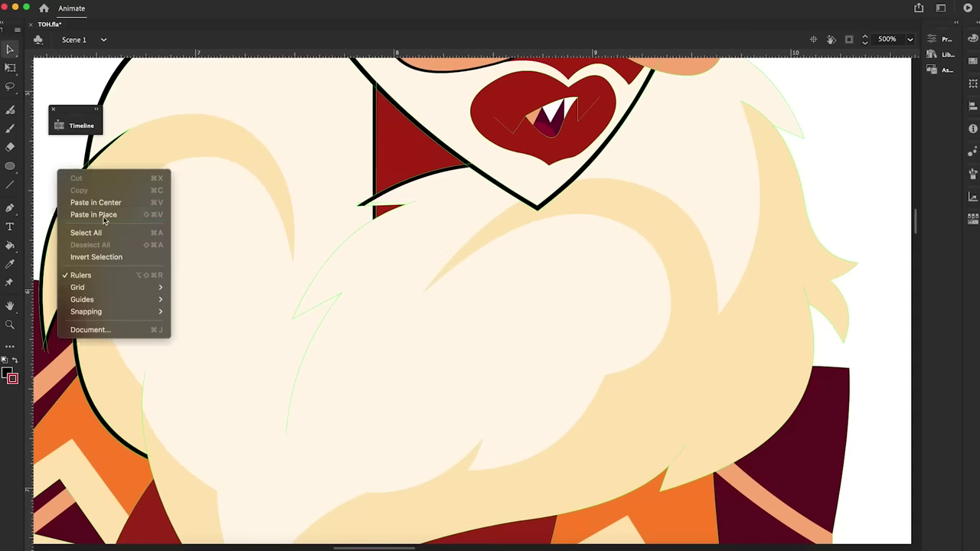
left_click(100, 212)
right_click(66, 148)
left_click(85, 210)
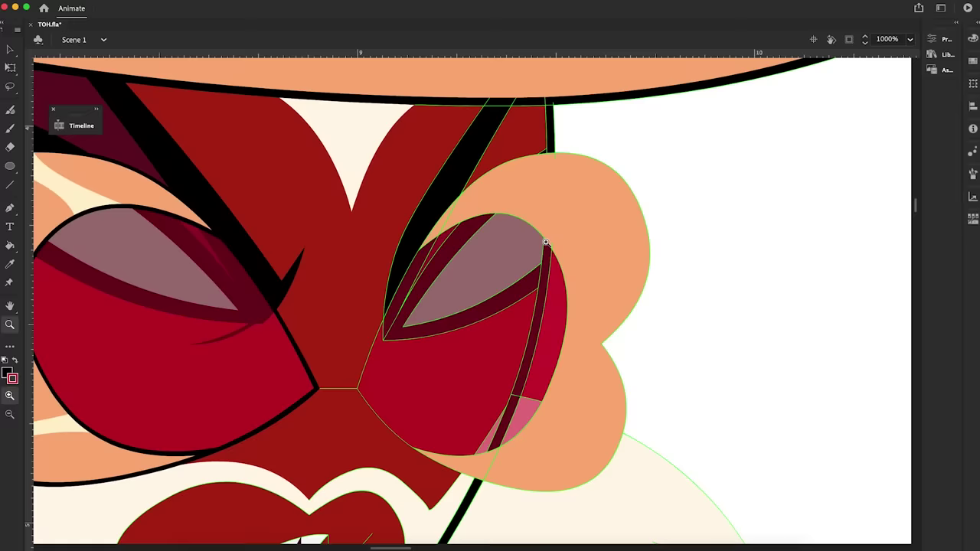
Step: Paste the copied outline in place around the right glasses lens
right_click(628, 230)
left_click(659, 322)
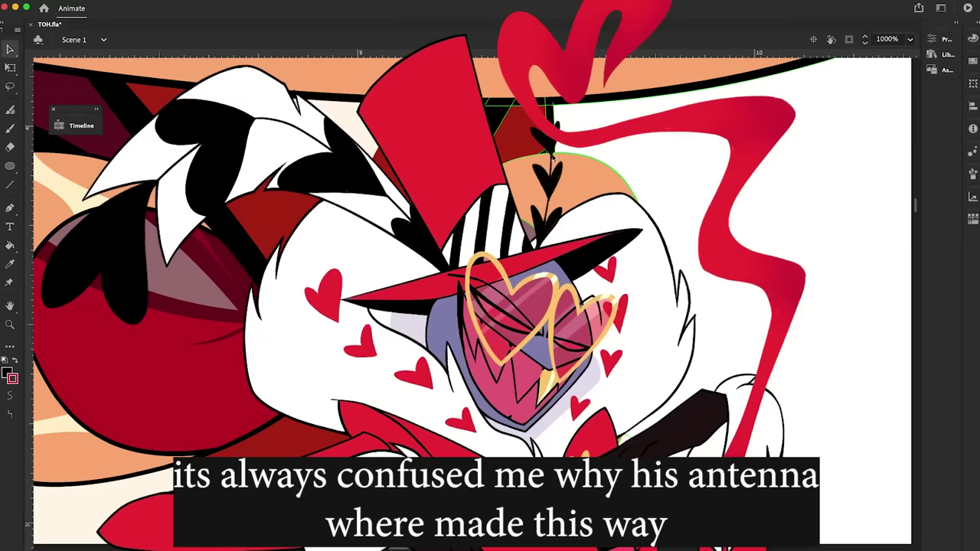
right_click(652, 316)
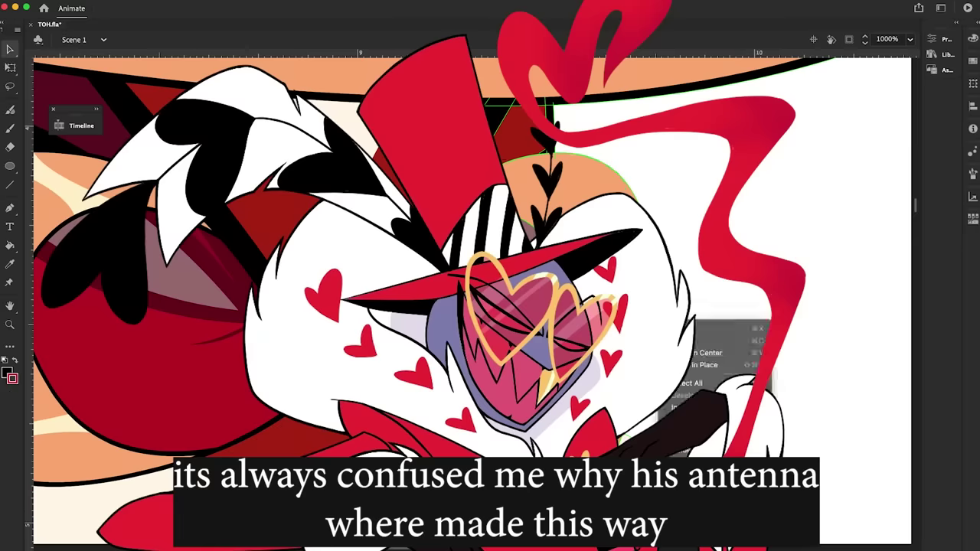
left_click(689, 337)
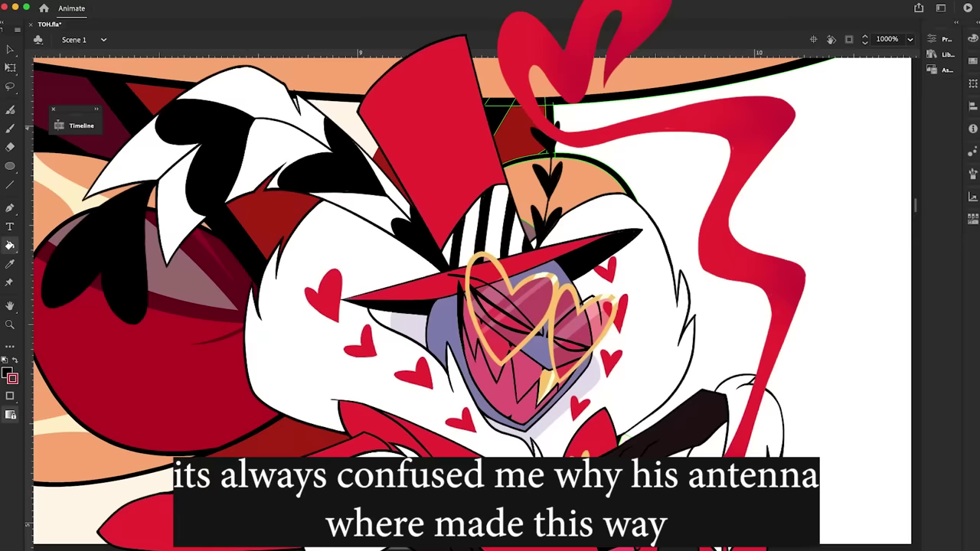
key("k")
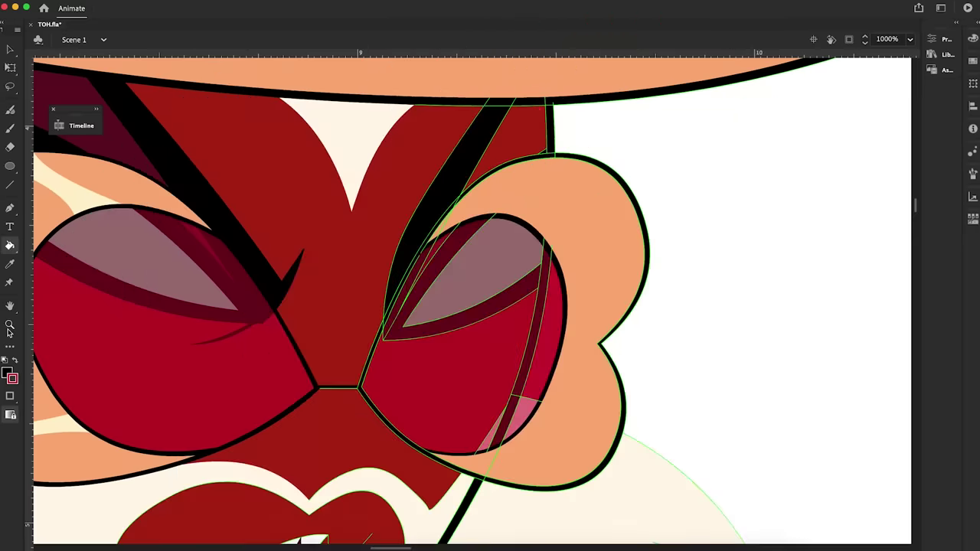
Step: Outline the red hand on the right in black
key("ctrl+minus")
scroll(456, 341, "down", 5)
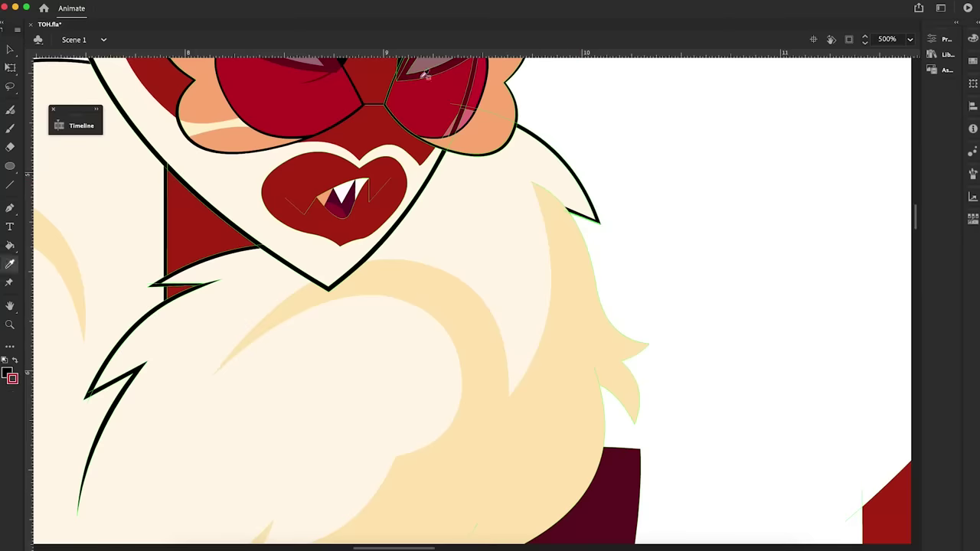
key("ctrl+minus")
left_click_drag(620, 227, 208, 147)
left_click(262, 235)
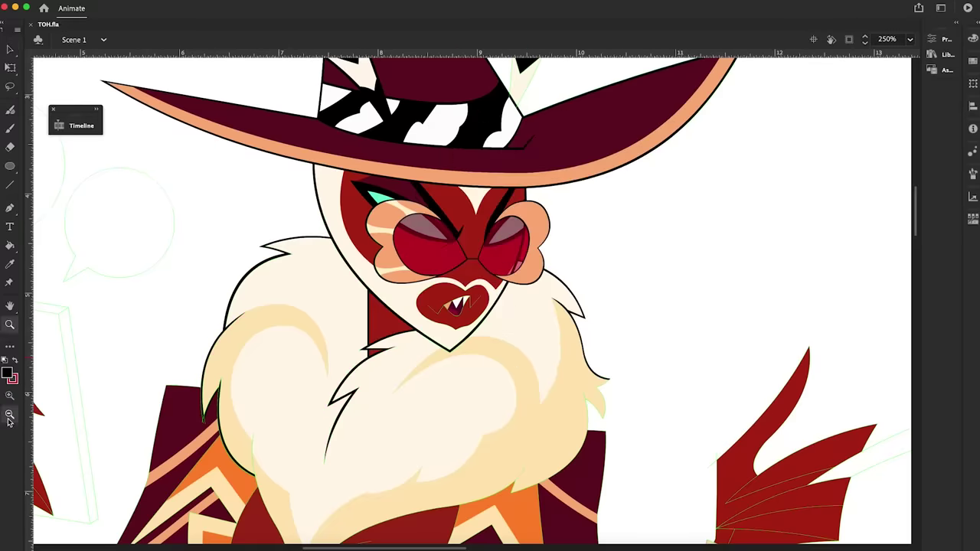
mouse_move(517, 103)
left_mouse_down()
mouse_move(471, 443)
mouse_move(460, 449)
left_mouse_up()
mouse_move(372, 143)
left_mouse_down()
mouse_move(505, 249)
mouse_move(521, 289)
left_mouse_up()
Step: Outline the chest bib's upper-left edge and the beard's left edge in black
scroll(669, 484, "down", 10)
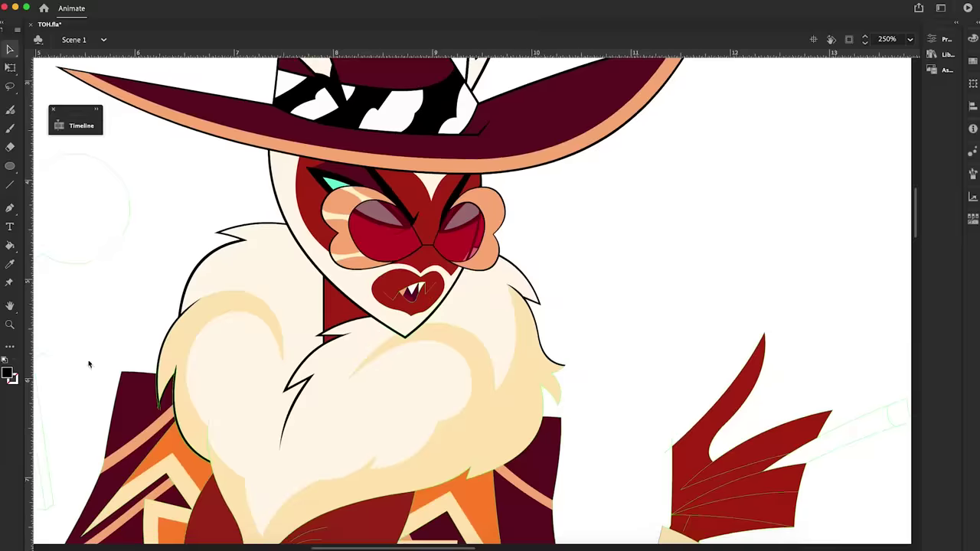
left_click_drag(643, 226, 414, 379)
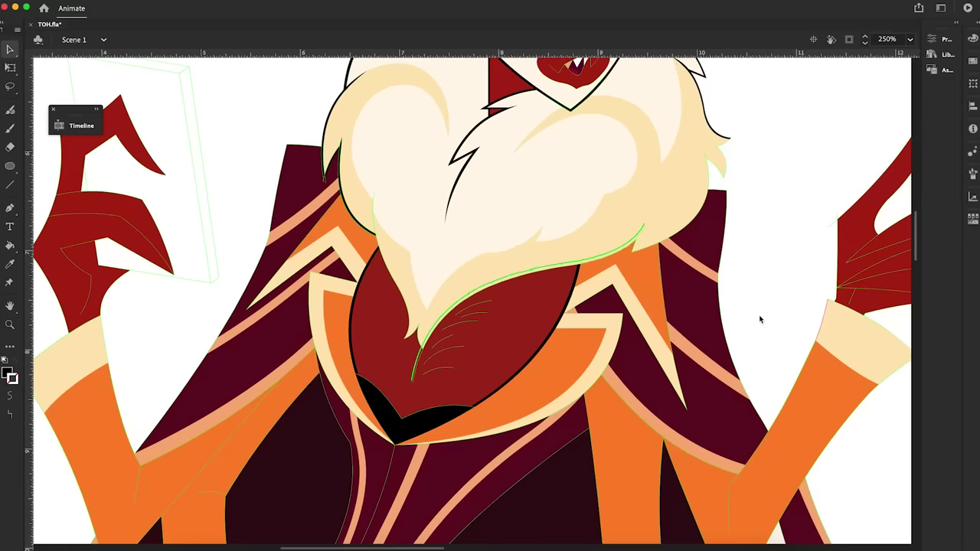
key("super+equal")
left_click_drag(237, 175, 291, 433)
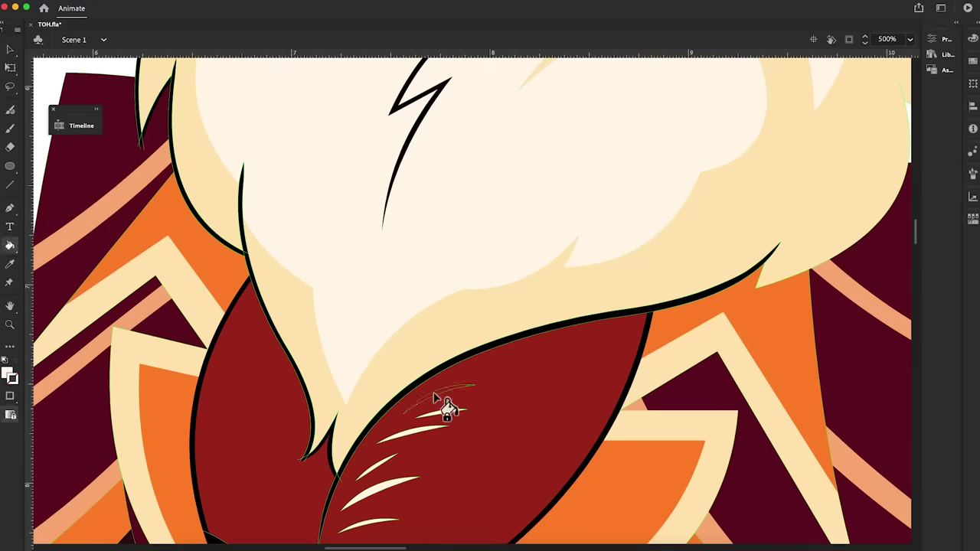
Step: Reshape the light fur marks on the chest with Free Transform
right_click(414, 399)
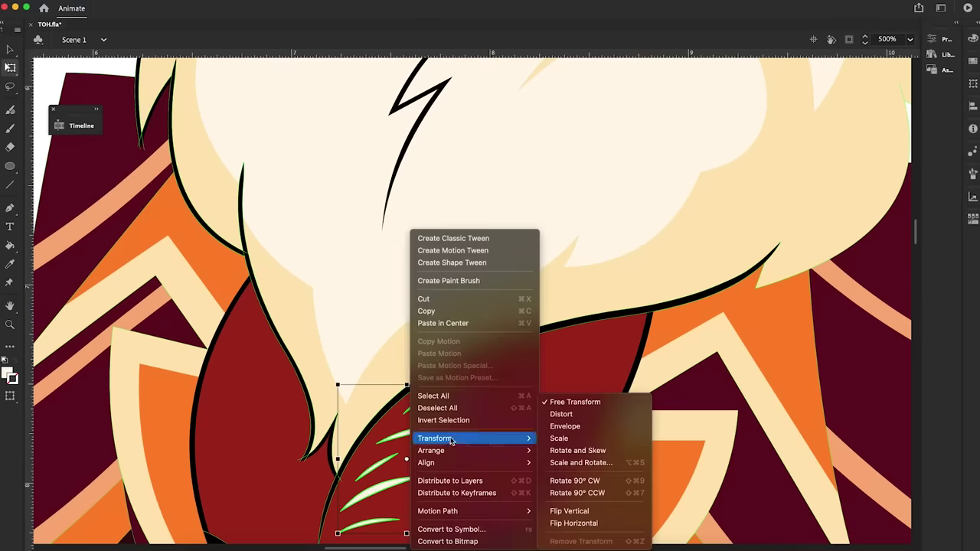
left_click(580, 433)
left_click_drag(413, 399, 419, 417)
key("Escape")
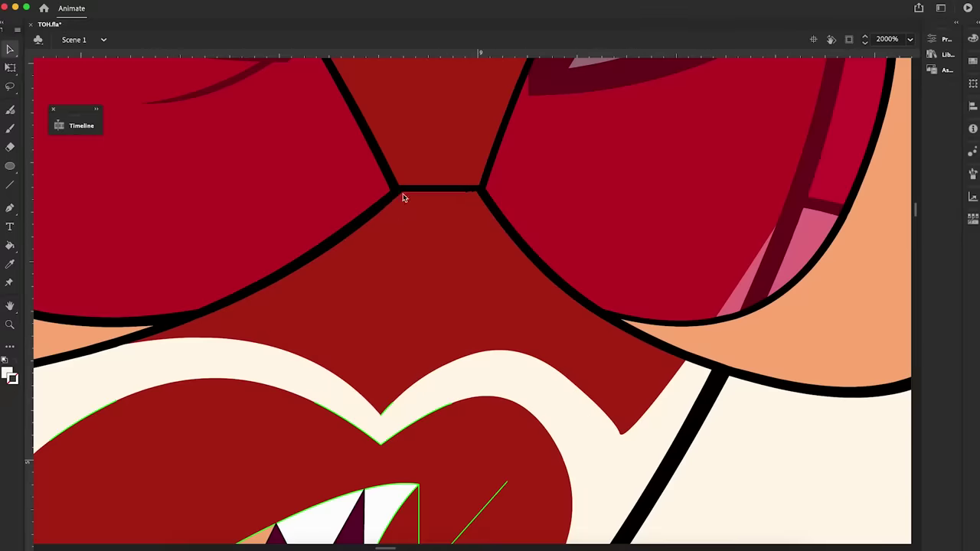
key("super+minus")
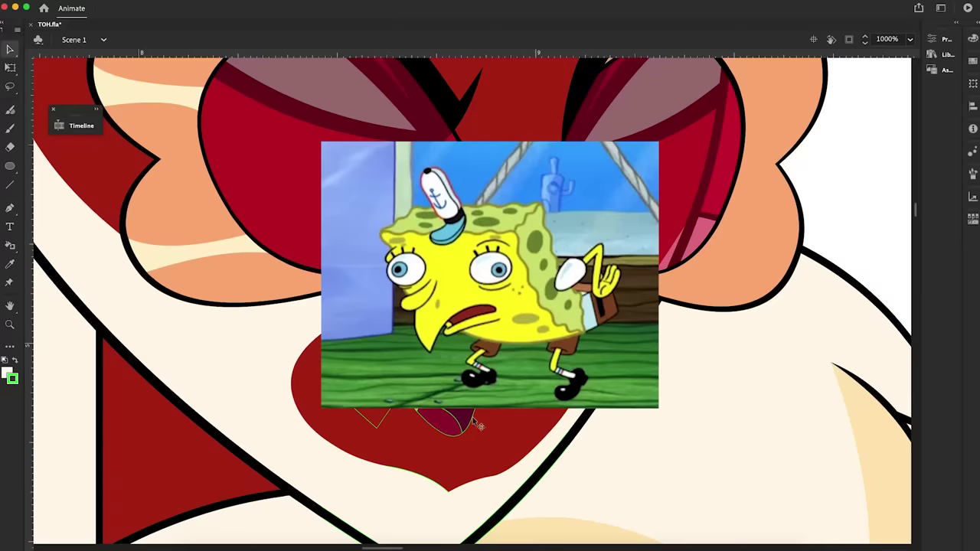
key("Escape")
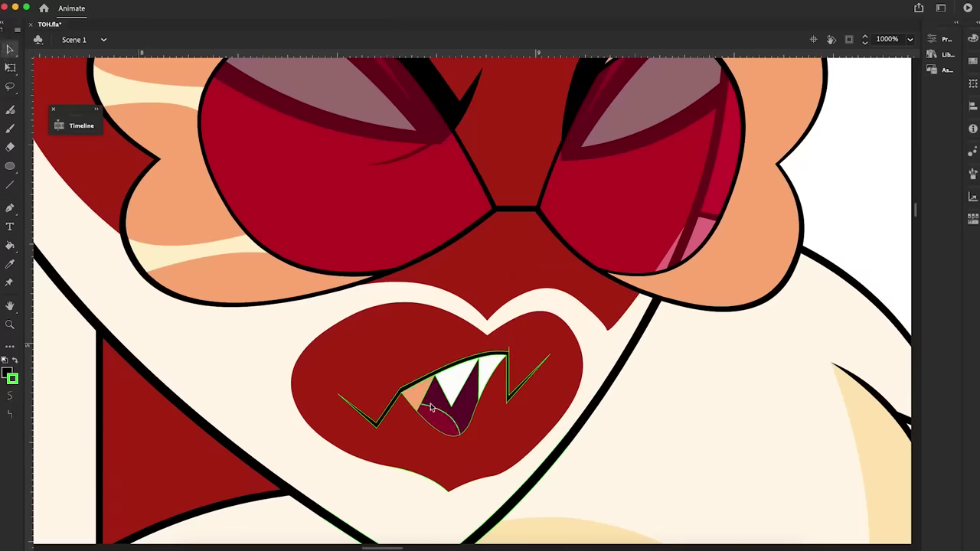
key("super+equal")
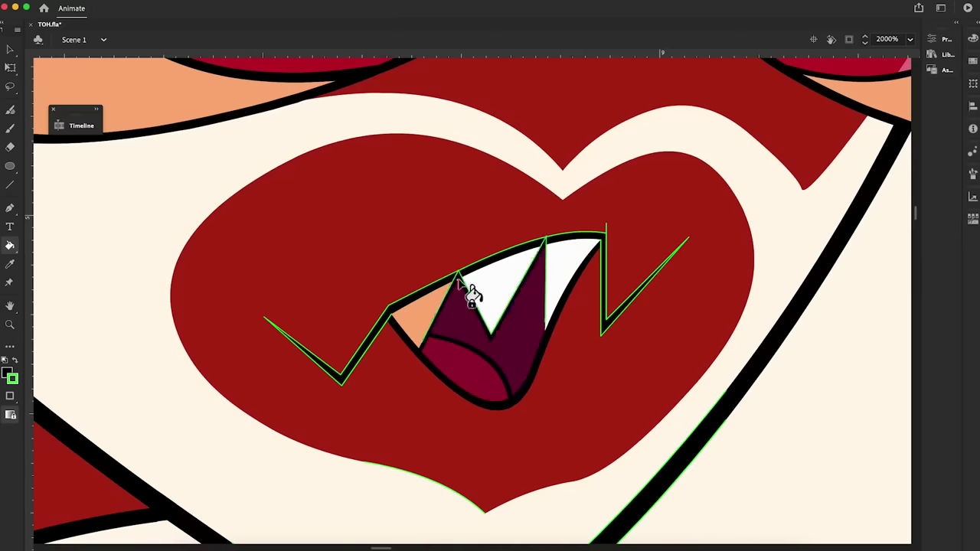
key("super+minus")
key("super+minus")
key("v")
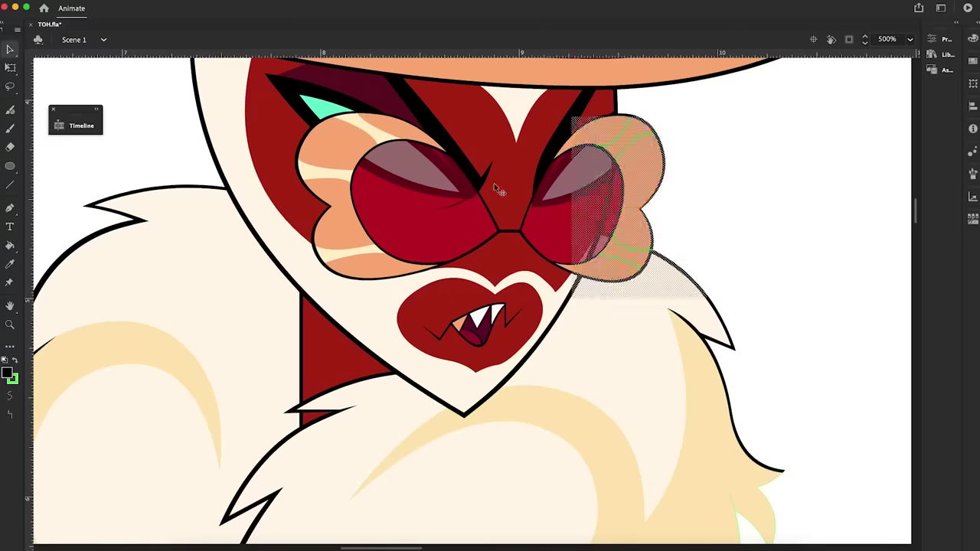
left_click(769, 267)
scroll(768, 267, "down", 5)
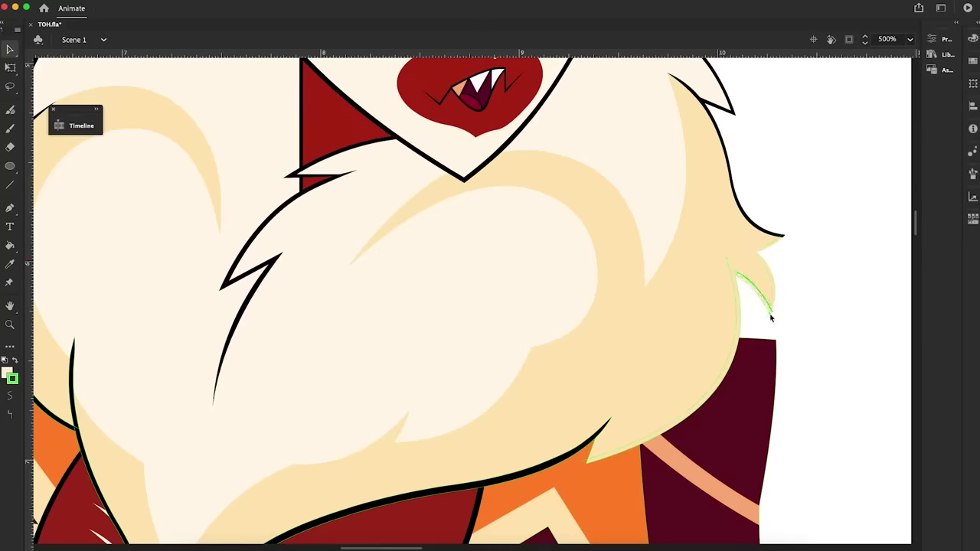
Step: Sample the black stroke and ink the green fur edge, right body edge and maroon triangle black
key("i")
left_click(595, 445)
left_click(772, 310)
scroll(785, 206, "down", 4)
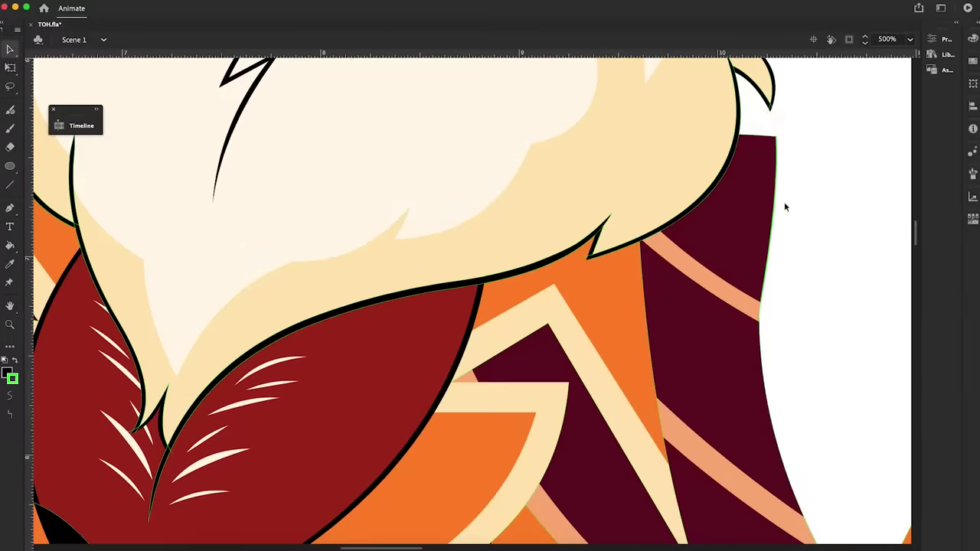
scroll(784, 153, "down", 1)
left_click(781, 100)
left_click(565, 307)
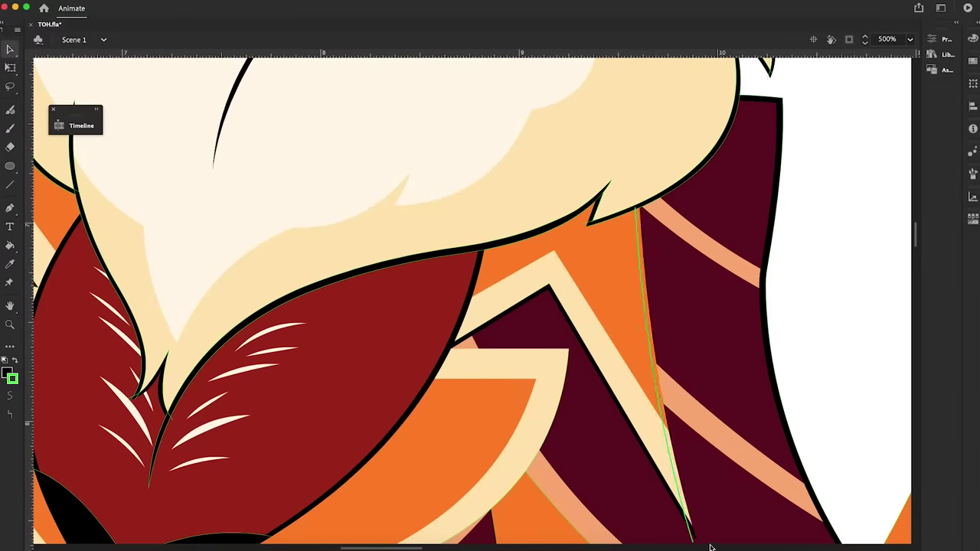
left_click(689, 533)
Step: Turn the band edge and the orange collar's left, top and zigzag edges black
scroll(422, 373, "down", 4)
left_click(151, 440)
scroll(916, 246, "up", 2)
scroll(917, 246, "left", 3)
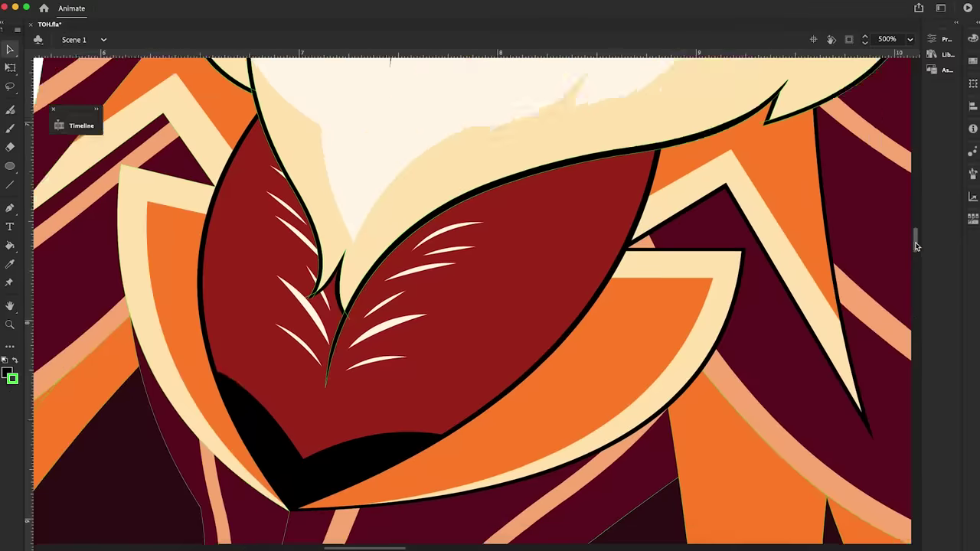
scroll(917, 245, "left", 2)
left_click(212, 339)
left_click(287, 201)
left_click(274, 202)
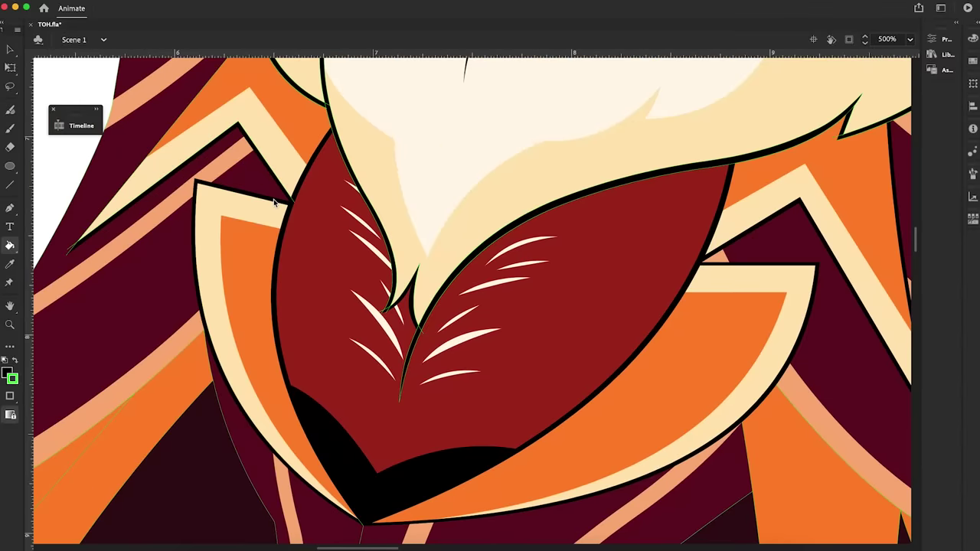
Step: Zoom in on the lower-right sleeve area, then zoom back out
key("z")
left_click(274, 202, "alt")
left_click(773, 475)
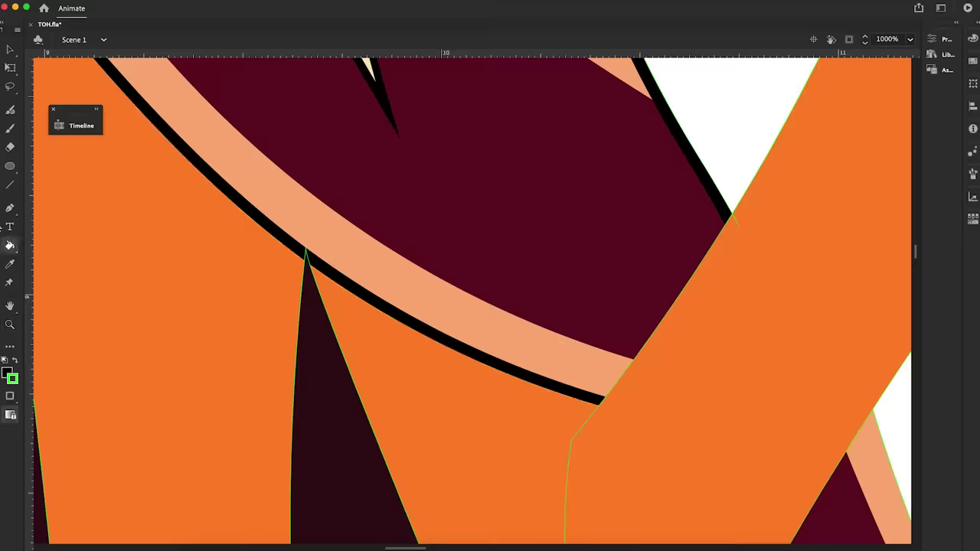
scroll(392, 276, "up", 3)
left_click(393, 277, "alt")
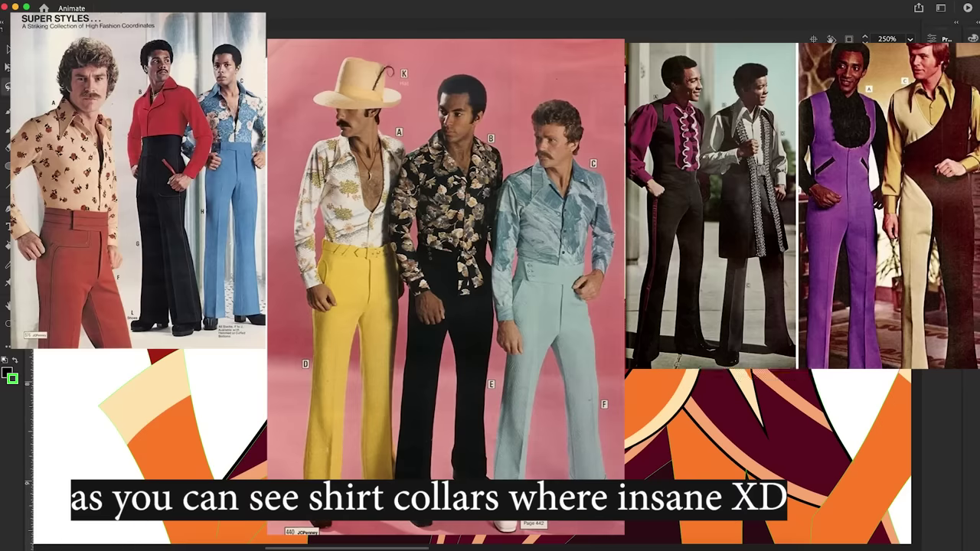
Step: Zoom in to check the stroke between the stripes below the collar, then deselect it
key("ctrl+=")
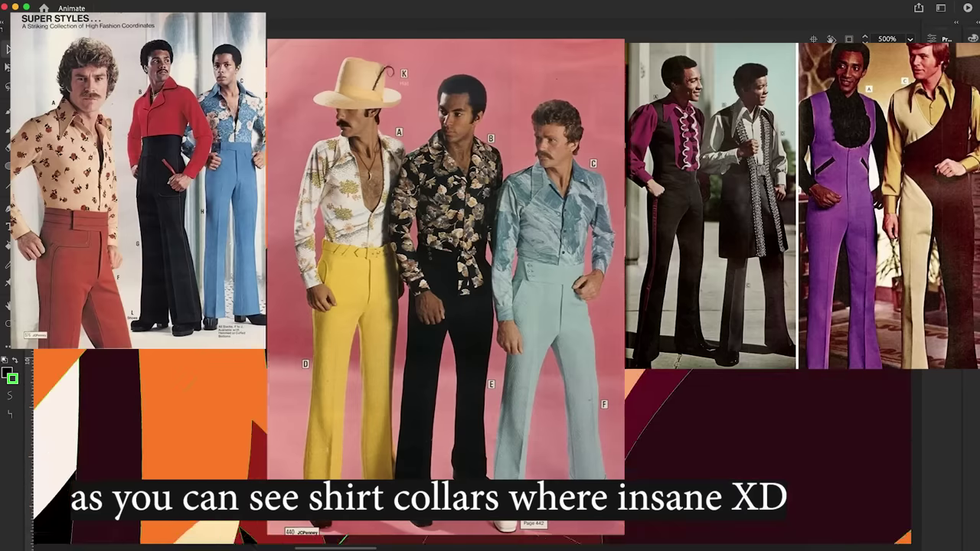
scroll(459, 307, "down", 5)
key("ctrl+minus")
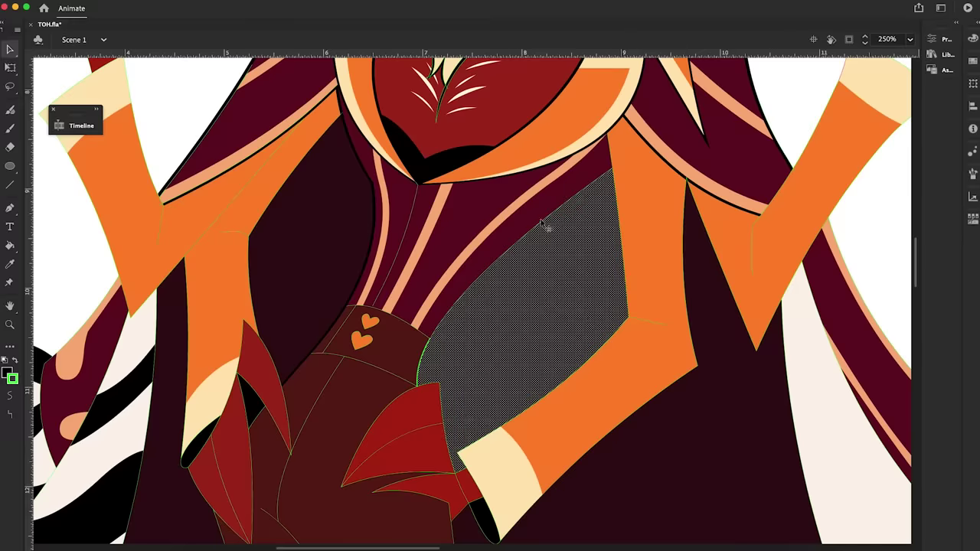
key("Escape")
key("ctrl+=")
left_click(465, 209)
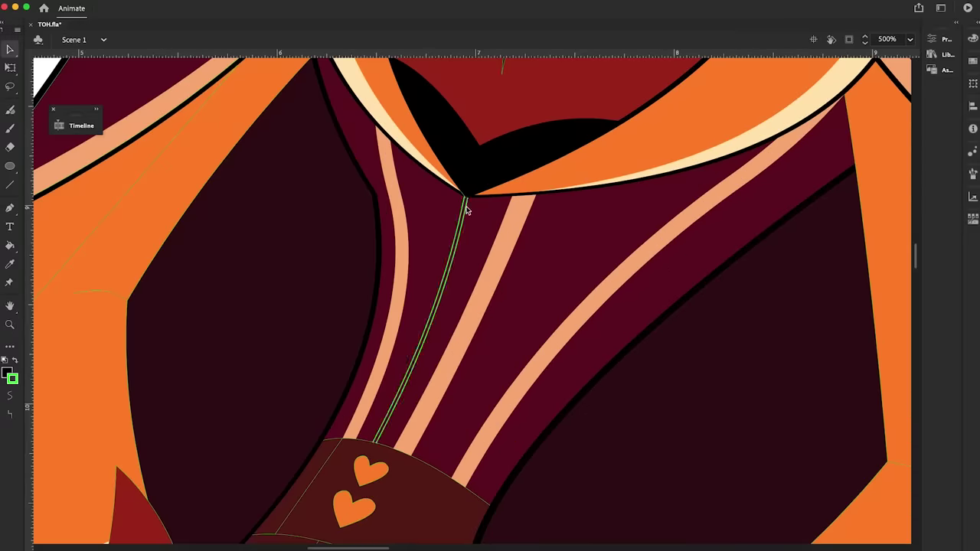
key("Escape")
scroll(344, 455, "down", 4)
key("ctrl+minus")
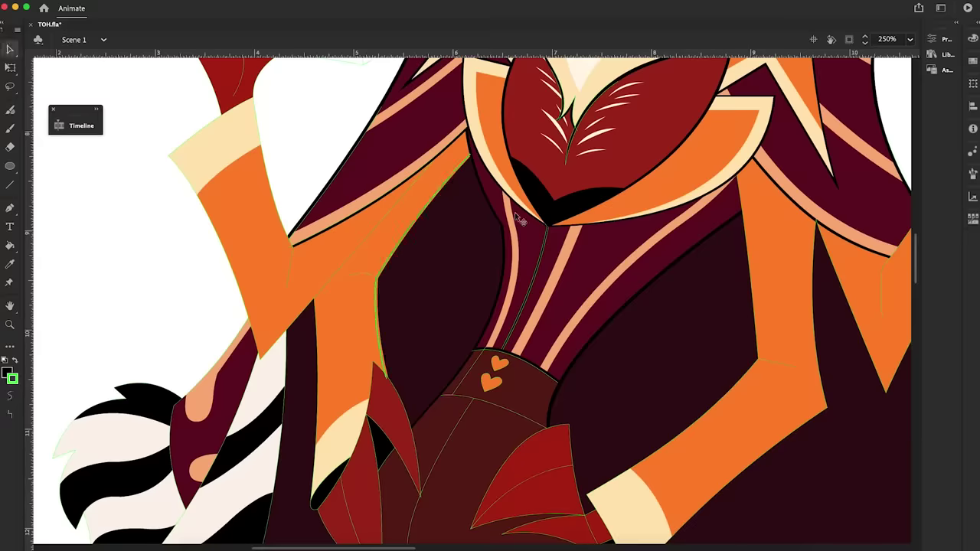
key("n")
key("ctrl+=")
key("v")
scroll(669, 328, "up", 2)
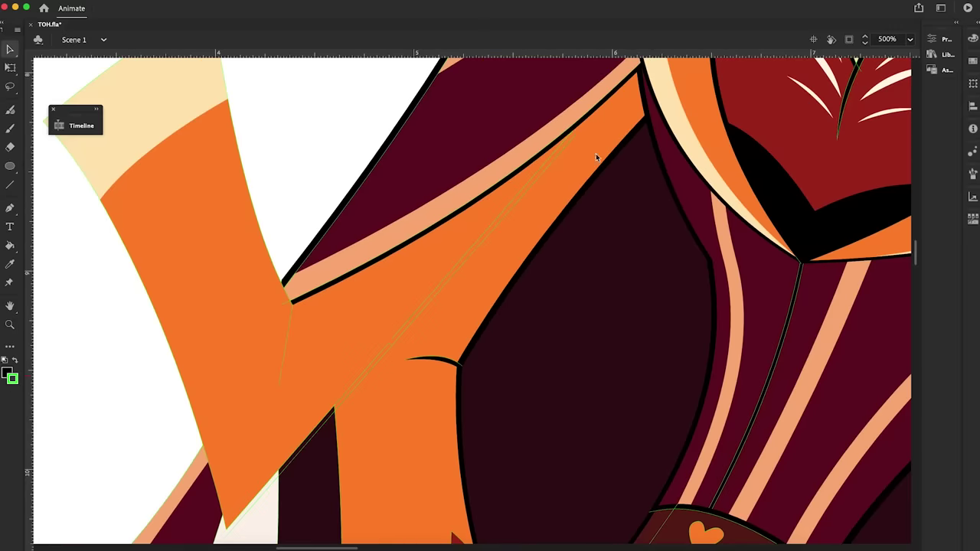
Step: Ink the four Y-shape edges and the sleeve cuff's edge black
left_click(285, 339)
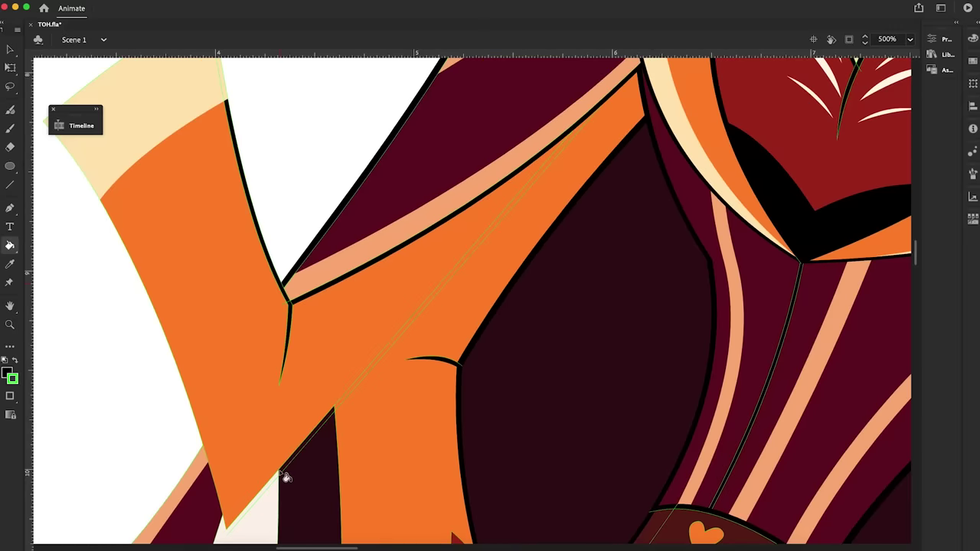
left_click(285, 477)
left_click(94, 190)
left_click(226, 542)
scroll(459, 307, "up", 5)
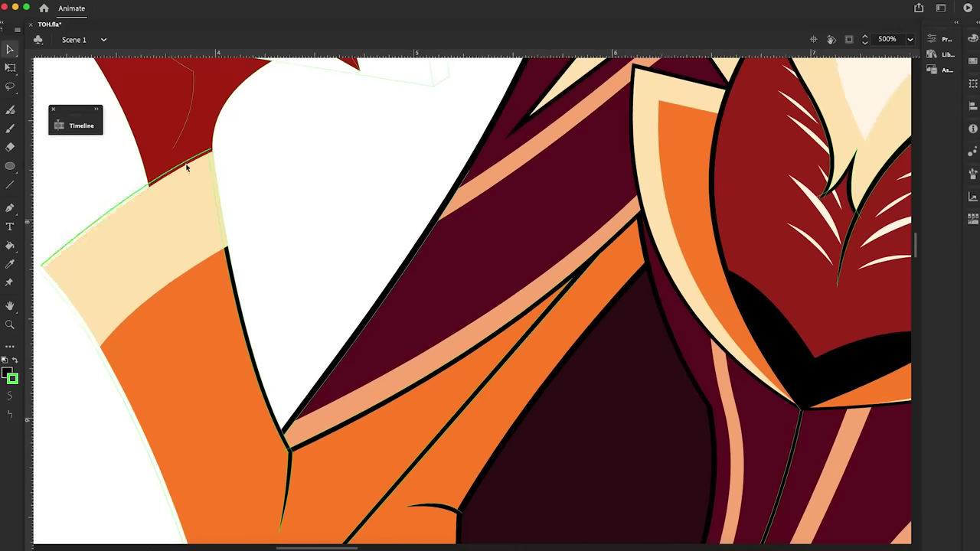
left_click(218, 199)
scroll(219, 335, "up", 5)
Step: Zoom in on the lower body and draw a black Pencil stroke along the sleeve edge
key("ctrl+minus")
key("ctrl+equal")
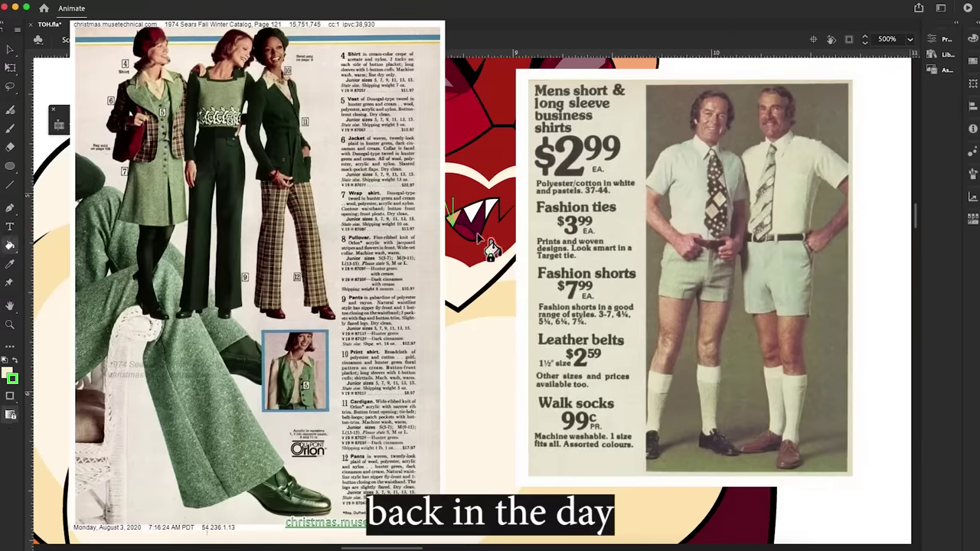
key("k")
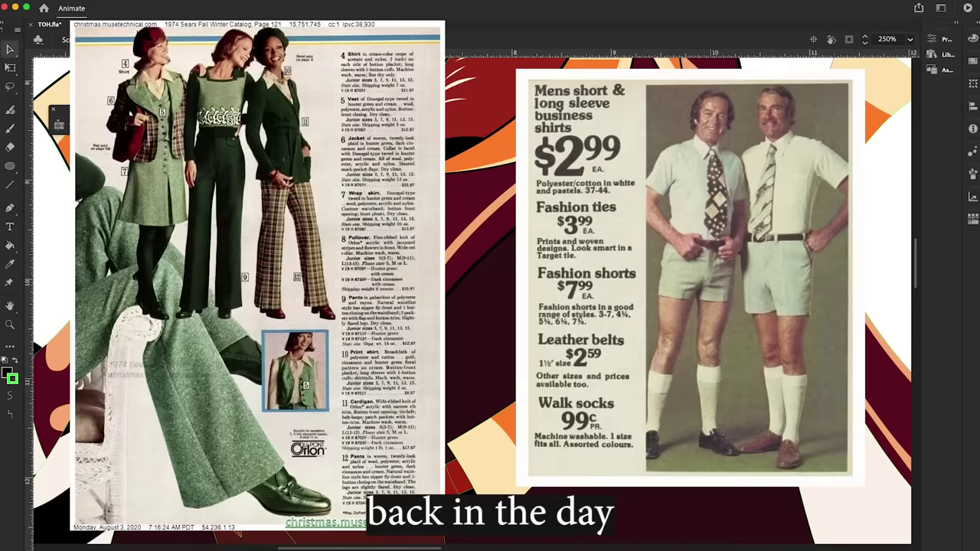
scroll(690, 306, "left", 5)
right_click(455, 231)
key("Escape")
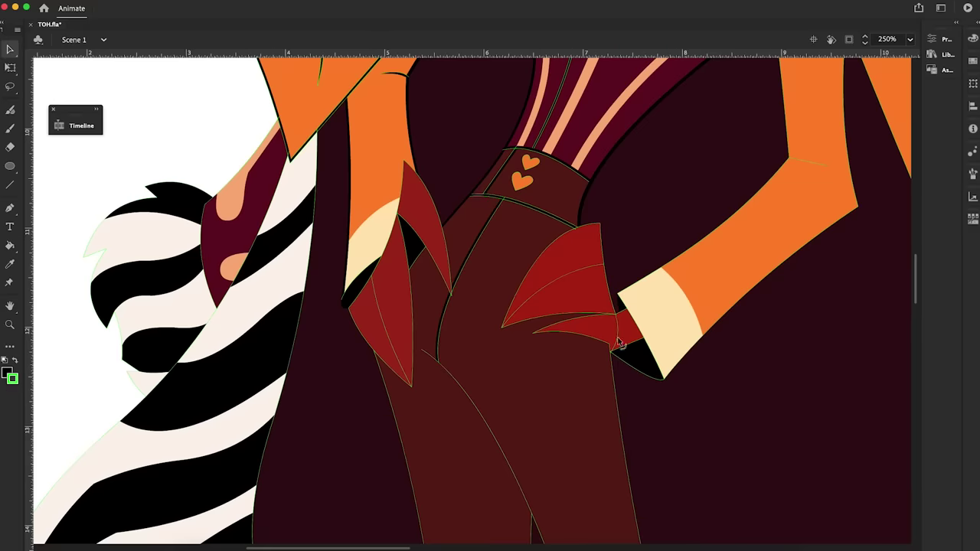
key("shift+y")
left_click_drag(613, 354, 641, 381)
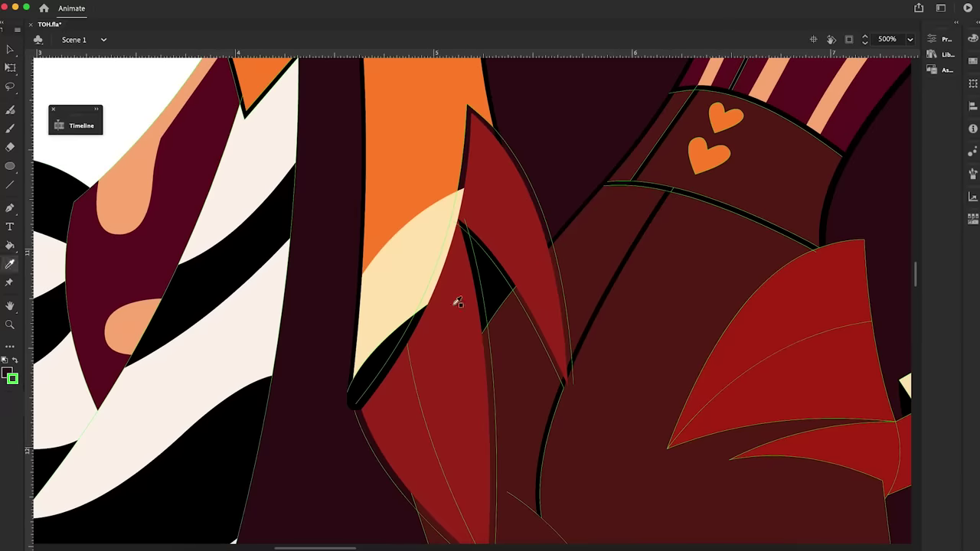
Step: Check the cape's edge and torso between 250% and 500%, then open the fill colour swatches
scroll(455, 302, "down", 3)
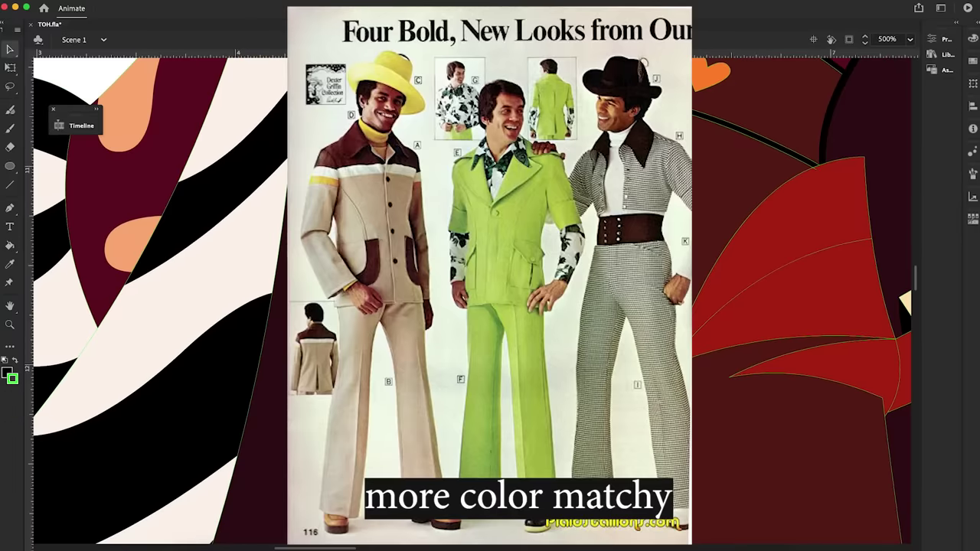
key("super+minus")
scroll(457, 440, "down", 2)
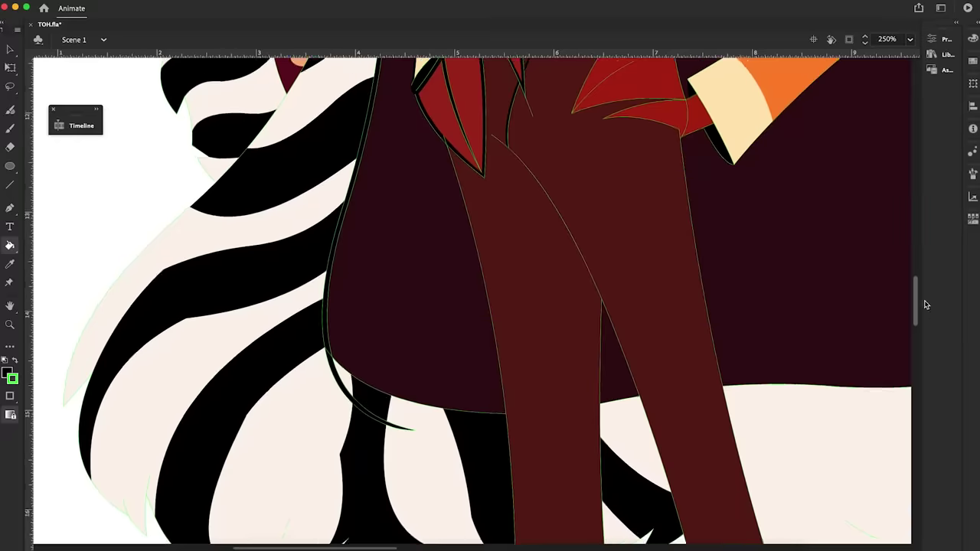
key("super+equal")
key("super+equal")
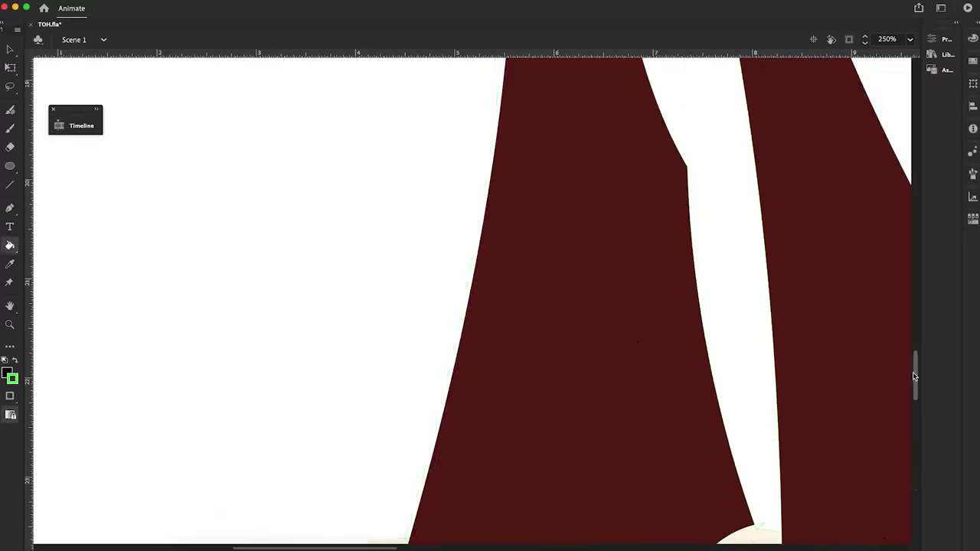
key("super+minus")
key("super+minus")
key("super+minus")
key("super+equal")
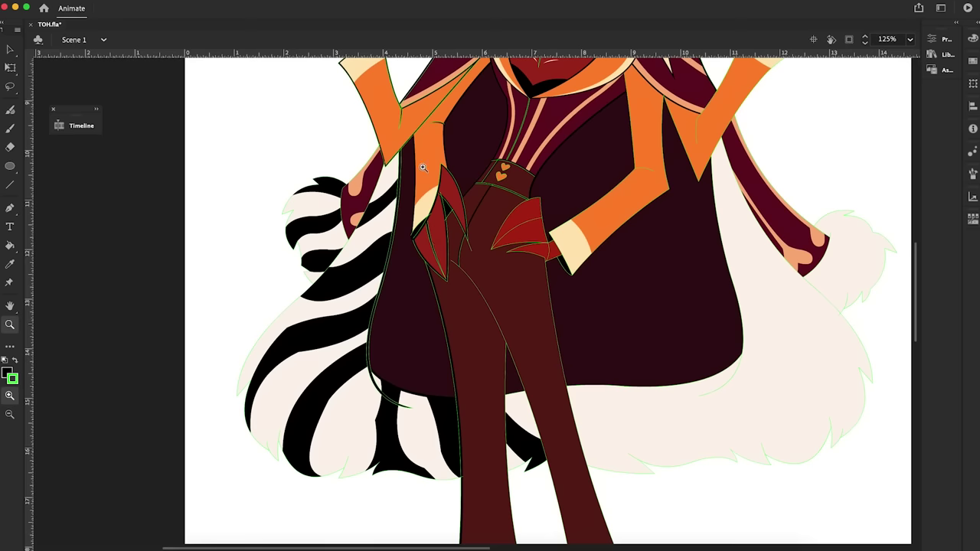
key("super+equal")
key("k")
scroll(299, 520, "down", 5)
scroll(426, 339, "up", 3)
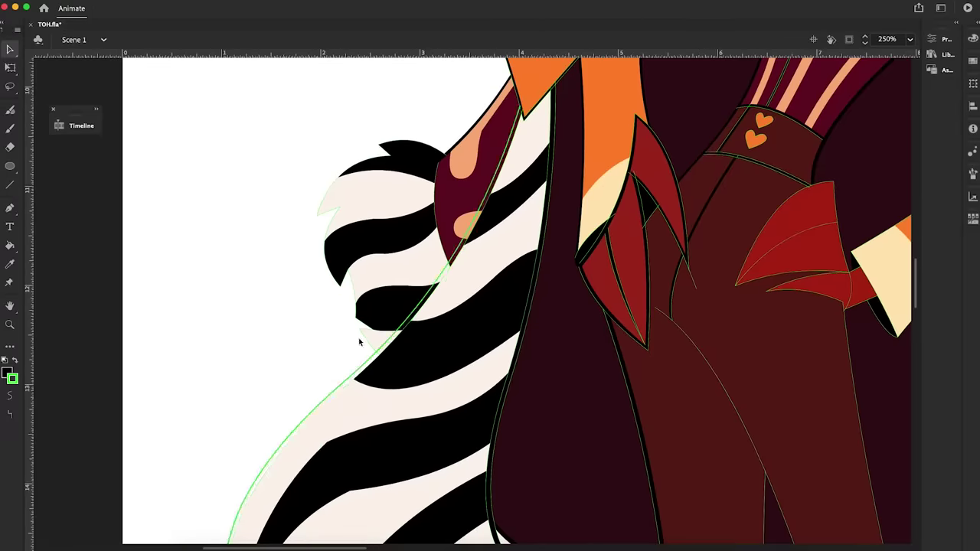
scroll(427, 340, "up", 6)
scroll(916, 239, "down", 5)
left_click(10, 375)
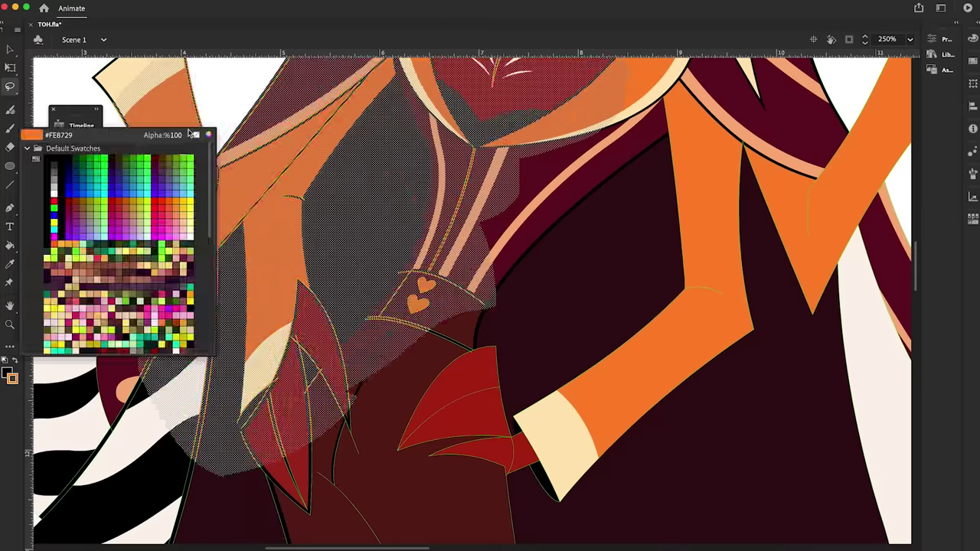
Step: Inspect the cuffed hand and collar tip at close zoom, returning the view to 250%
key("v")
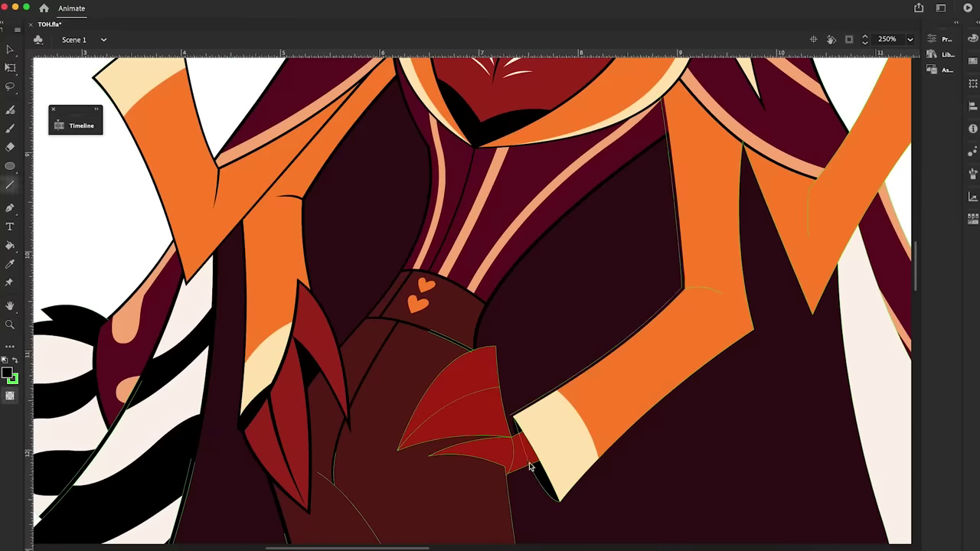
key("super+equal")
key("super+equal")
key("k")
key("super+minus")
right_click(541, 170)
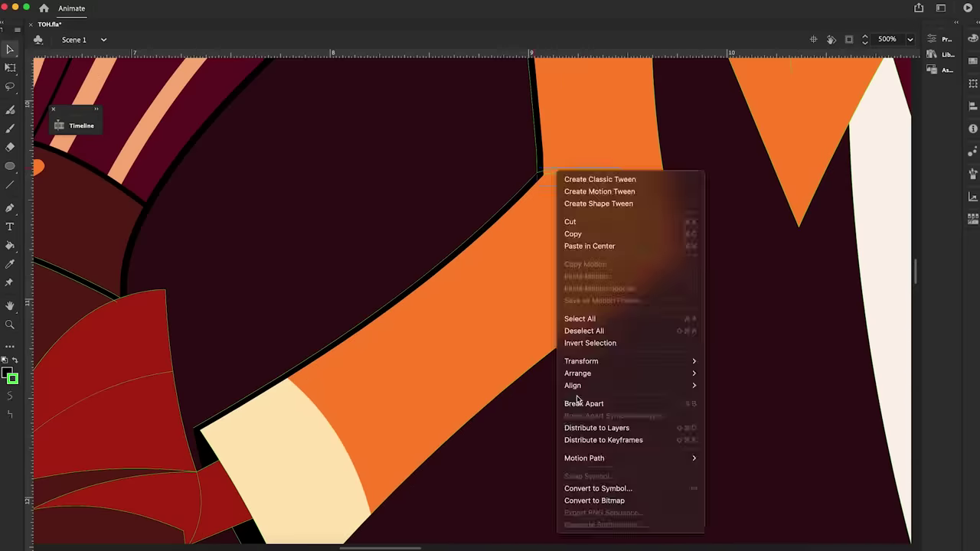
key("Escape")
key("super+minus")
key("super+equal")
key("super+equal")
key("super+minus")
key("super+minus")
key("super+minus")
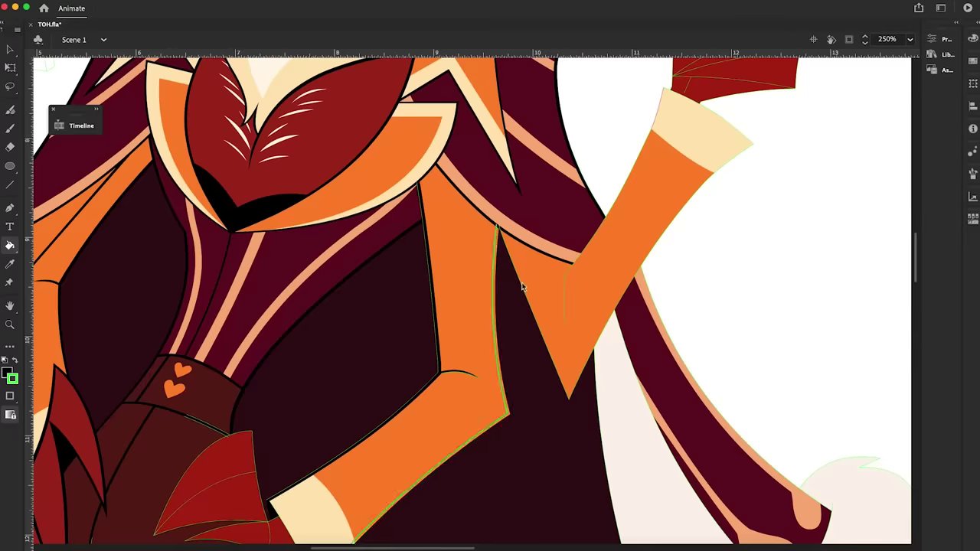
key("super+equal")
key("super+equal")
Step: Undo the broken fill and stroke changes on the red flame by the hand
key("v")
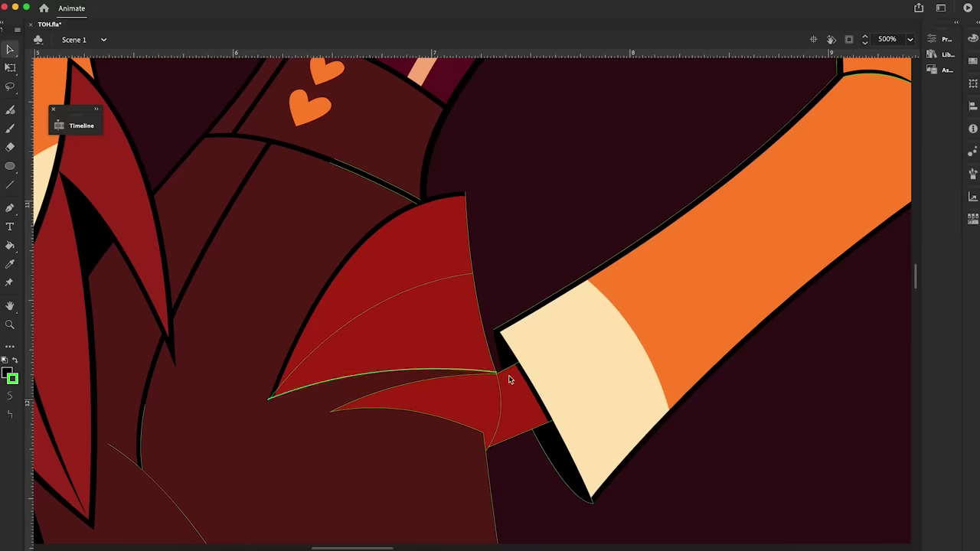
key("super+z")
key("super+z")
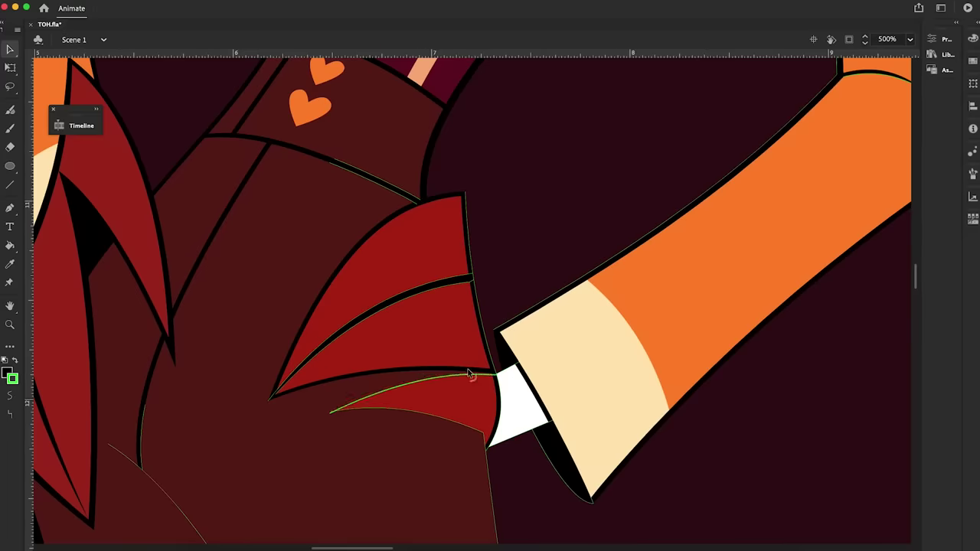
key("super+equal")
key("super+equal")
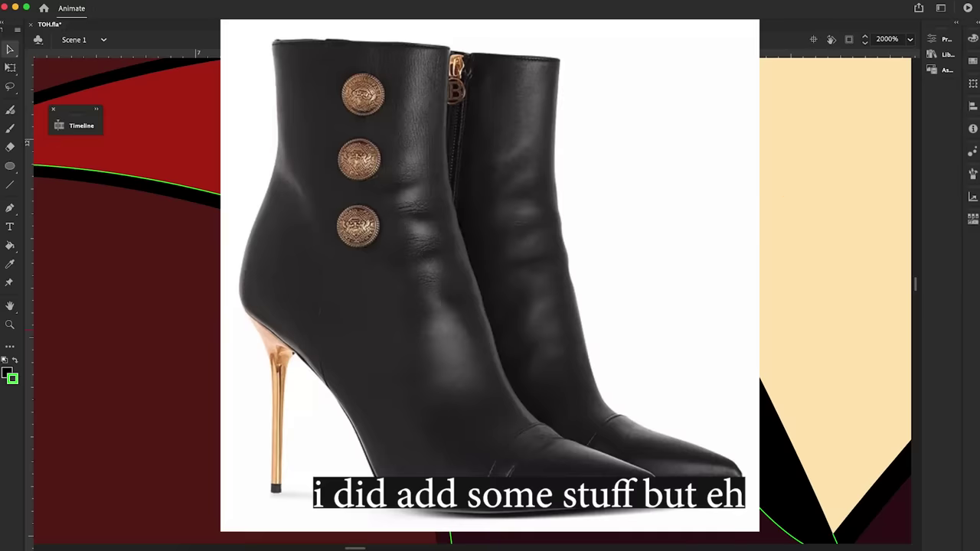
key("super+minus")
key("k")
key("super+minus")
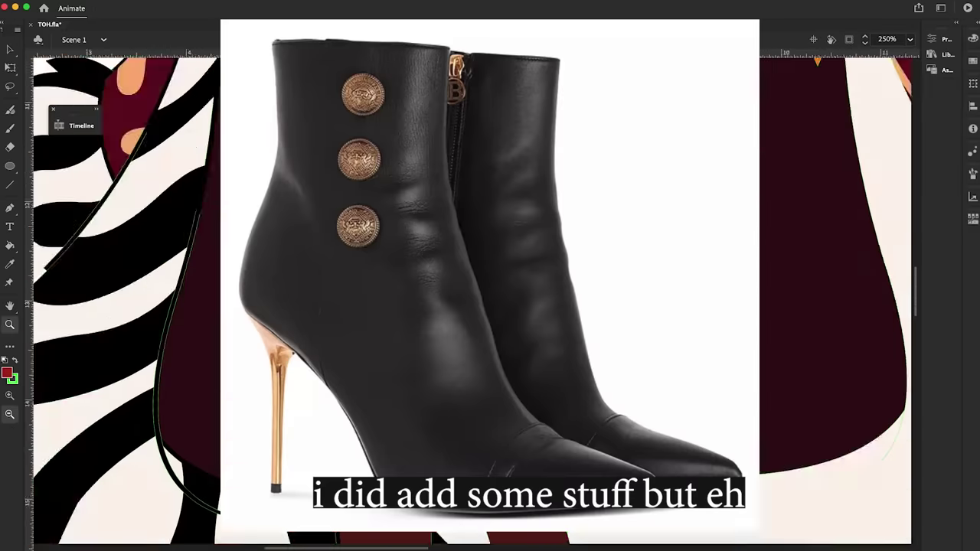
key("super+minus")
Step: Zoom in on the leg seam and the legs to check their outlines
scroll(473, 427, "up", 3)
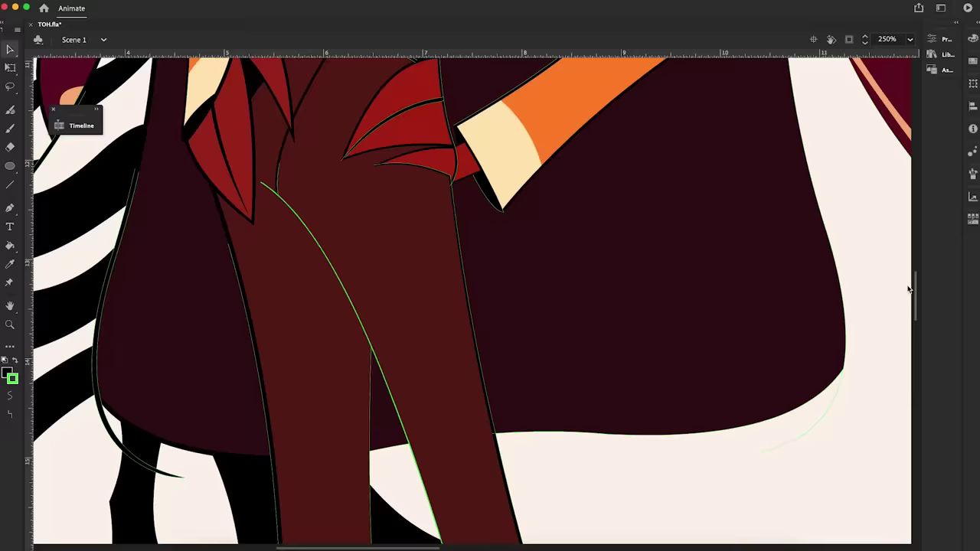
scroll(473, 426, "down", 10)
scroll(562, 399, "up", 10)
key("z")
left_click(260, 259)
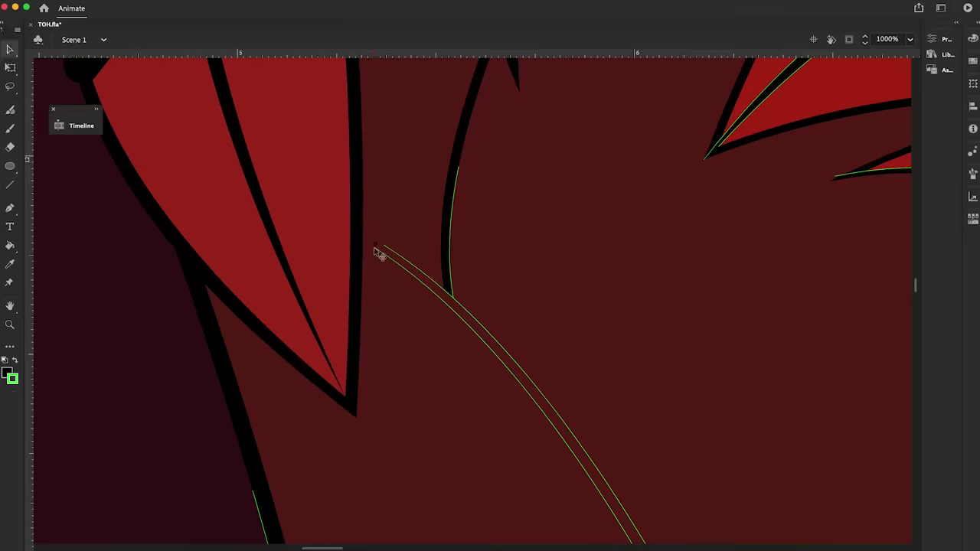
key("super+minus")
left_click_drag(917, 306, 917, 378)
scroll(547, 317, "up", 5)
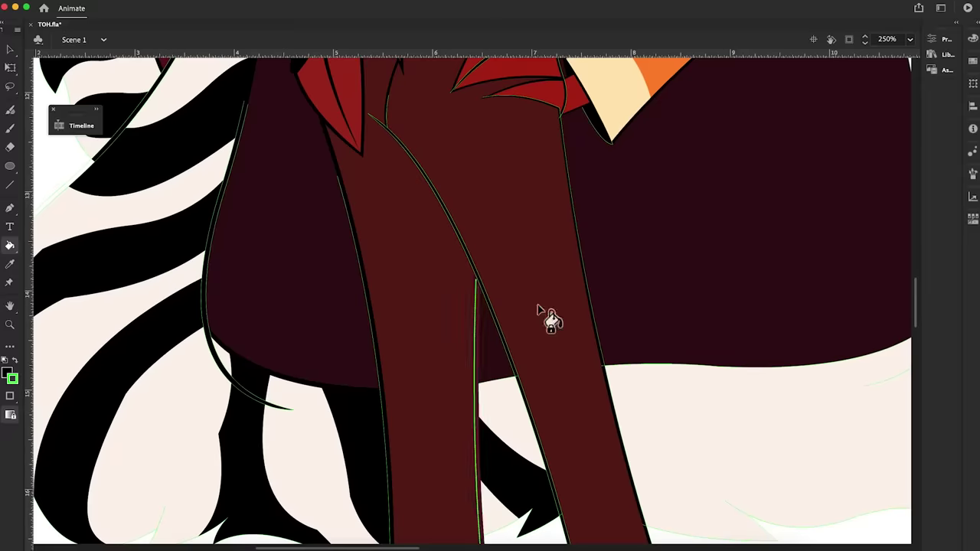
key("k")
scroll(888, 280, "up", 5)
Step: Marquee-select the striped fur and leg shapes and inspect the fur tips up close
key("z")
left_click(53, 270)
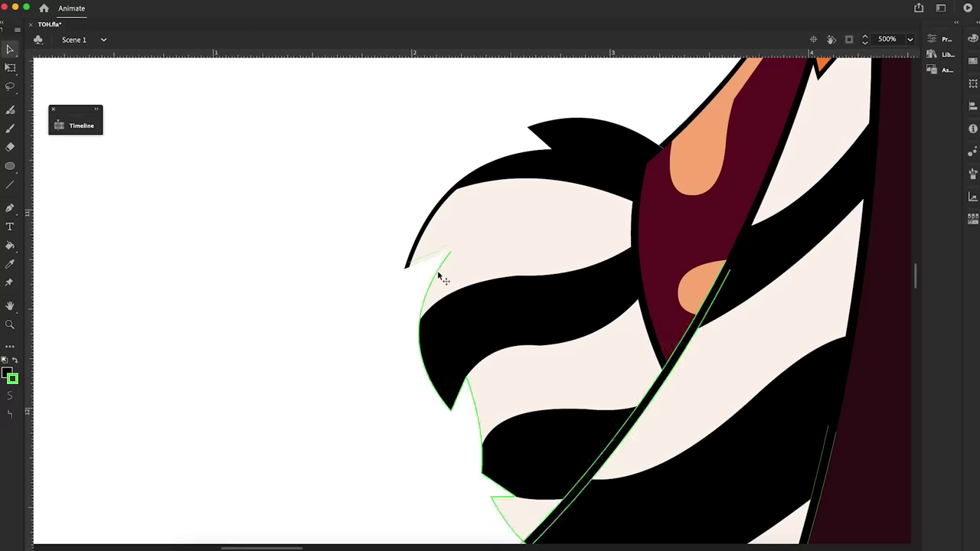
key("v")
scroll(505, 496, "down", 5)
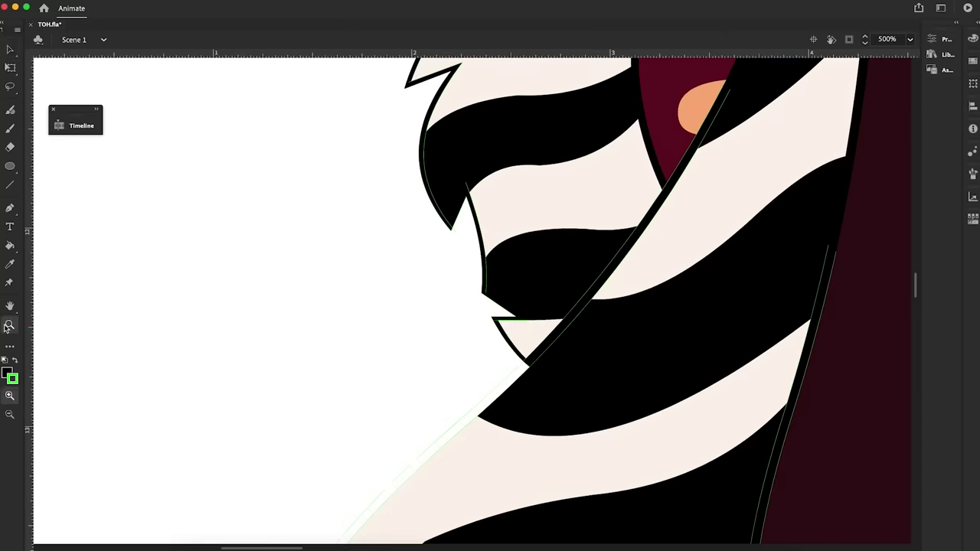
key("ctrl+minus")
key("ctrl+minus")
key("v")
left_click_drag(490, 141, 786, 288)
key("ctrl+equal")
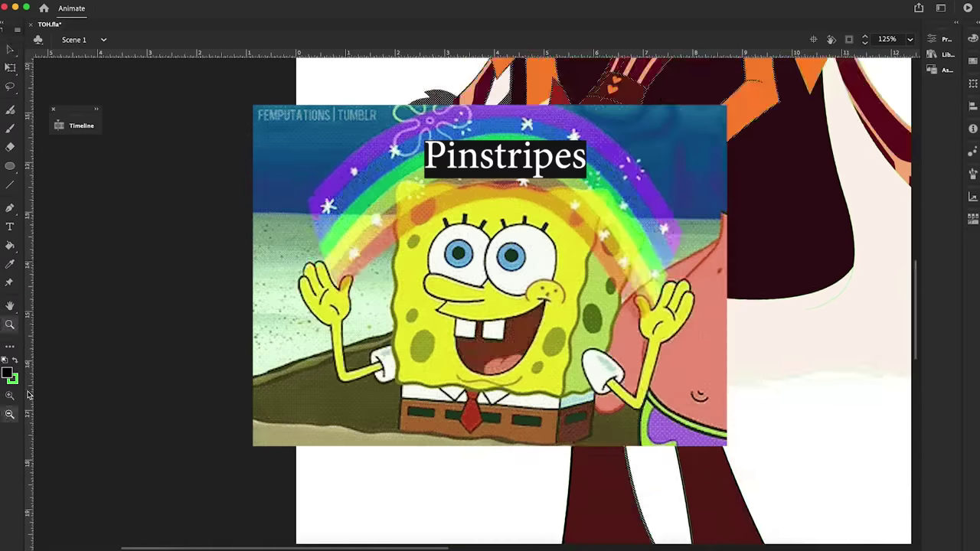
scroll(490, 306, "right", 3)
key("k")
key("ctrl+equal")
key("v")
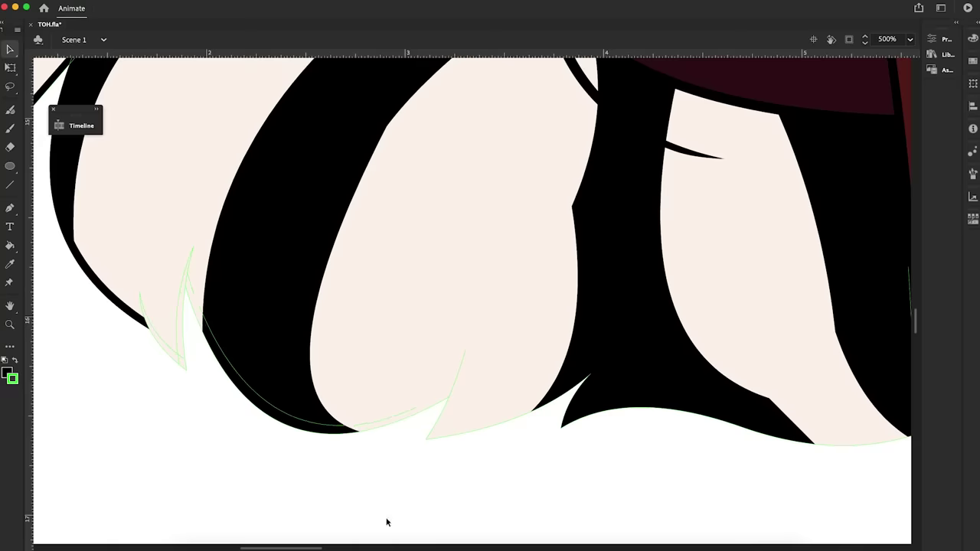
scroll(620, 422, "right", 5)
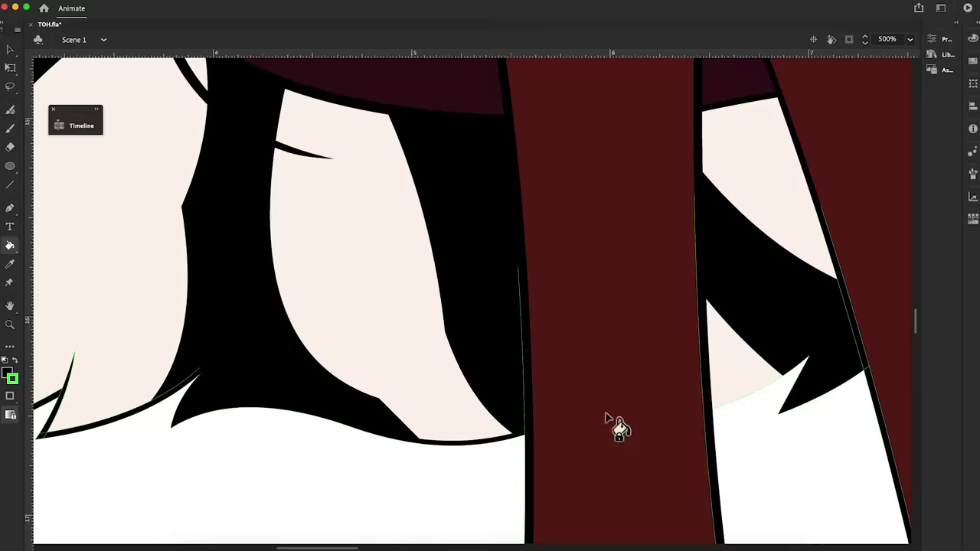
key("ctrl+minus")
key("ctrl+minus")
Step: Clear the selection and zoom in to check the cape's lower hem
left_click(424, 286)
scroll(475, 429, "up", 5)
scroll(475, 429, "left", 2)
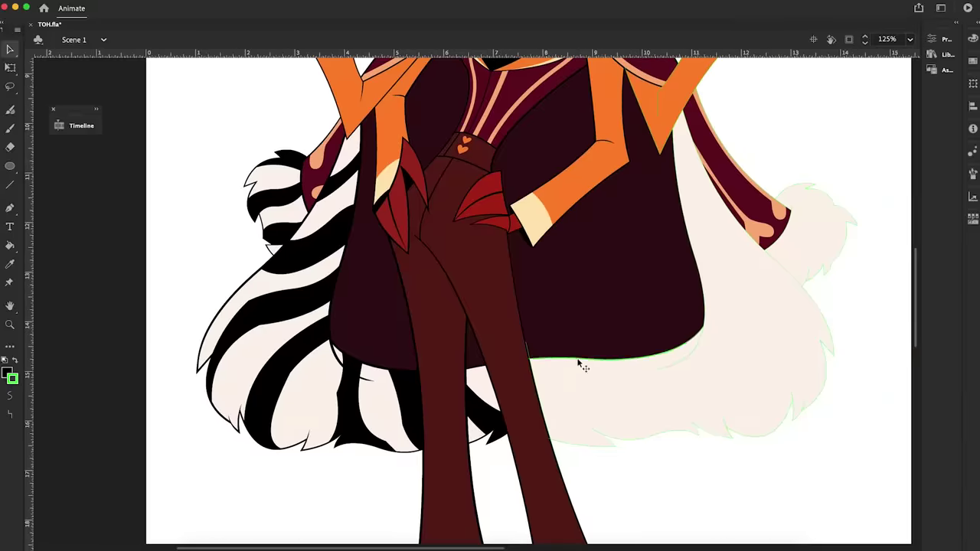
scroll(580, 364, "up", 5)
key("ctrl+equal")
scroll(857, 364, "left", 3)
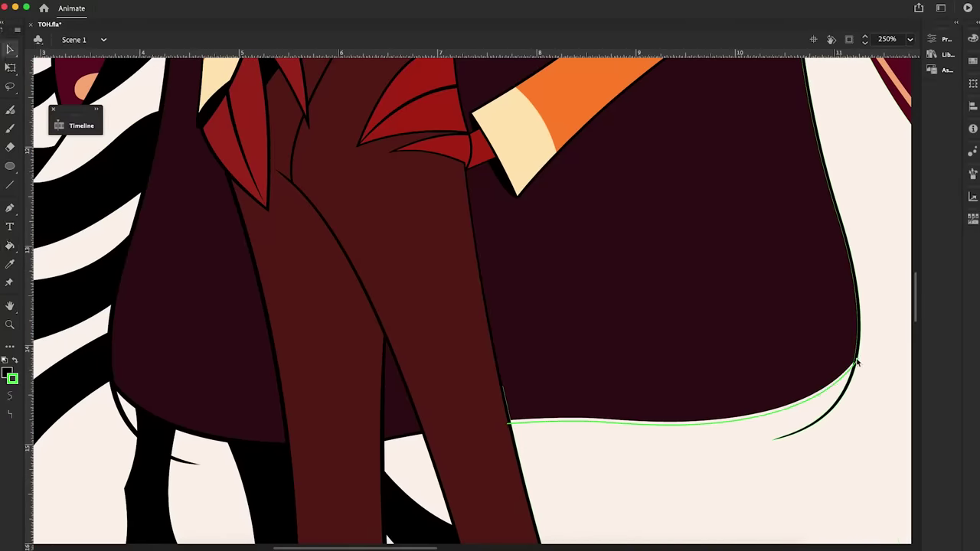
key("ctrl+minus")
left_click(10, 324)
scroll(646, 192, "down", 3)
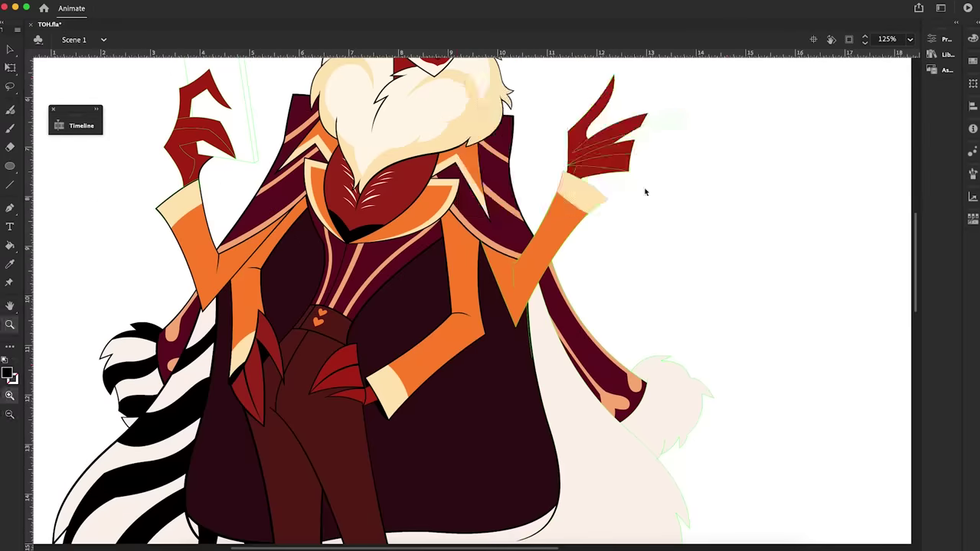
Step: Outline the raised arm's edge with two black Pencil strokes
left_click(568, 213)
key("v")
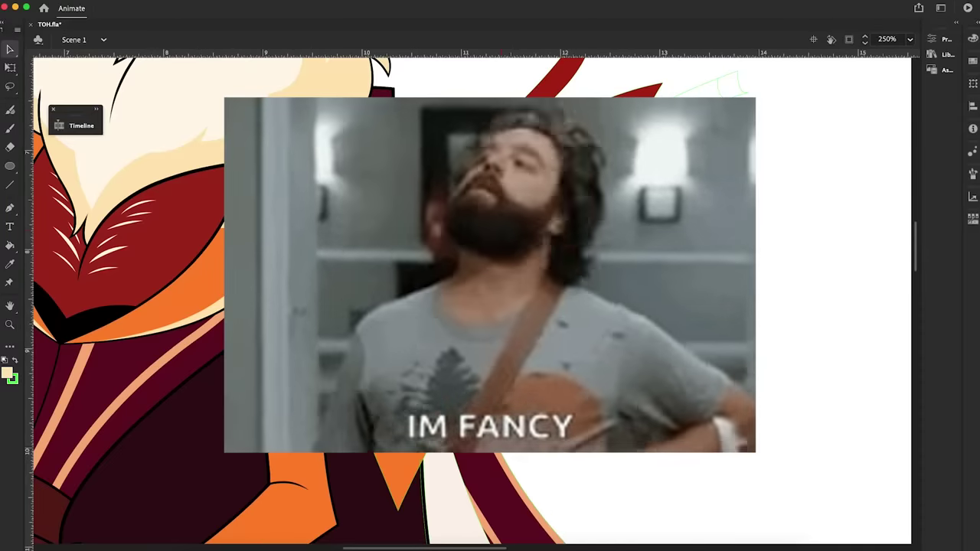
key("ctrl+minus")
key("ctrl+equal")
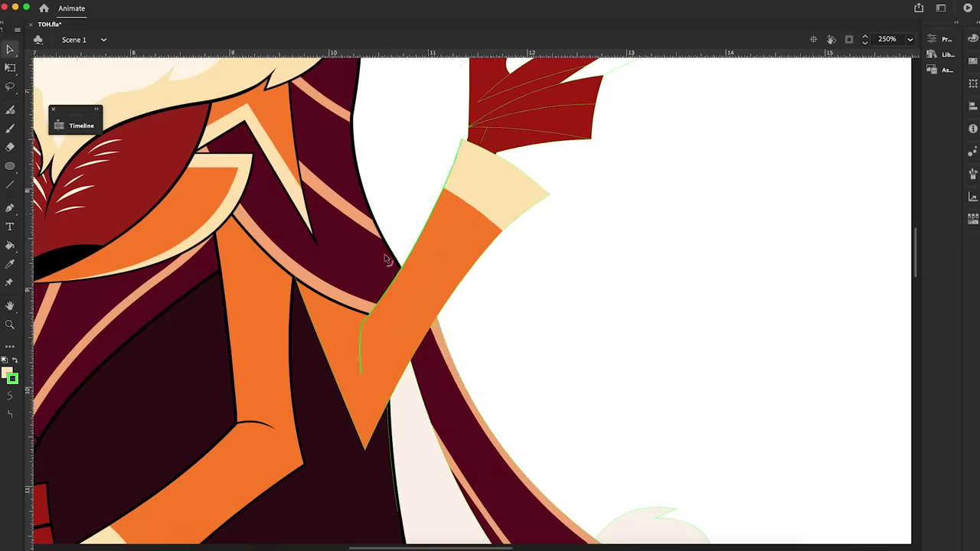
key("shift+y")
left_click_drag(433, 322, 548, 197)
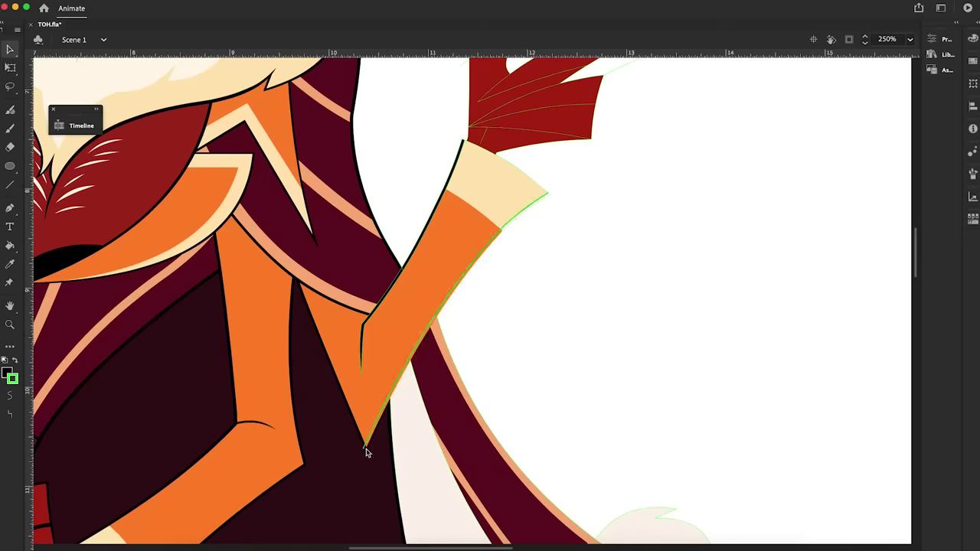
left_click_drag(362, 369, 550, 197)
key("ctrl+minus")
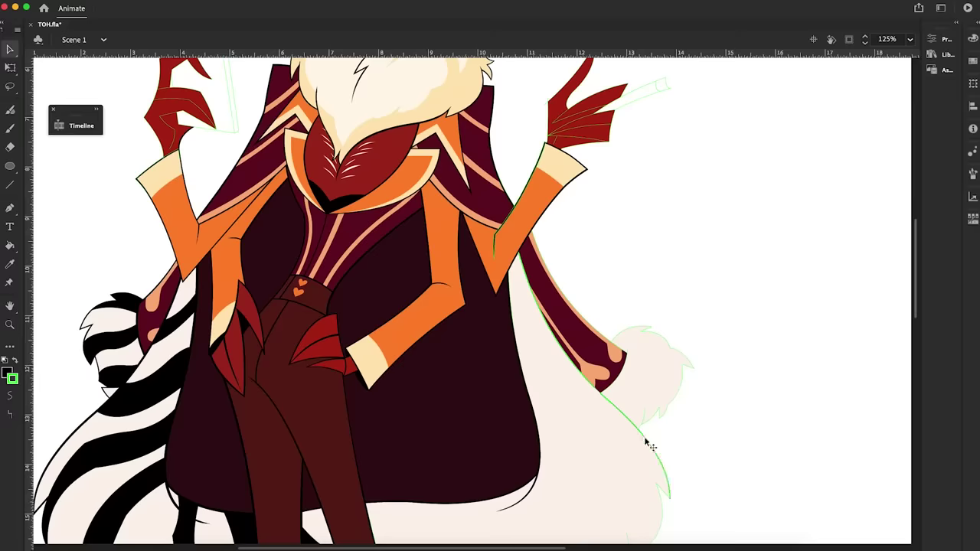
Step: Copy an existing black outline stroke and paste it along the fur's right edge
right_click(609, 440)
left_click(628, 311)
scroll(536, 344, "down", 3)
right_click(458, 452)
left_click(612, 437)
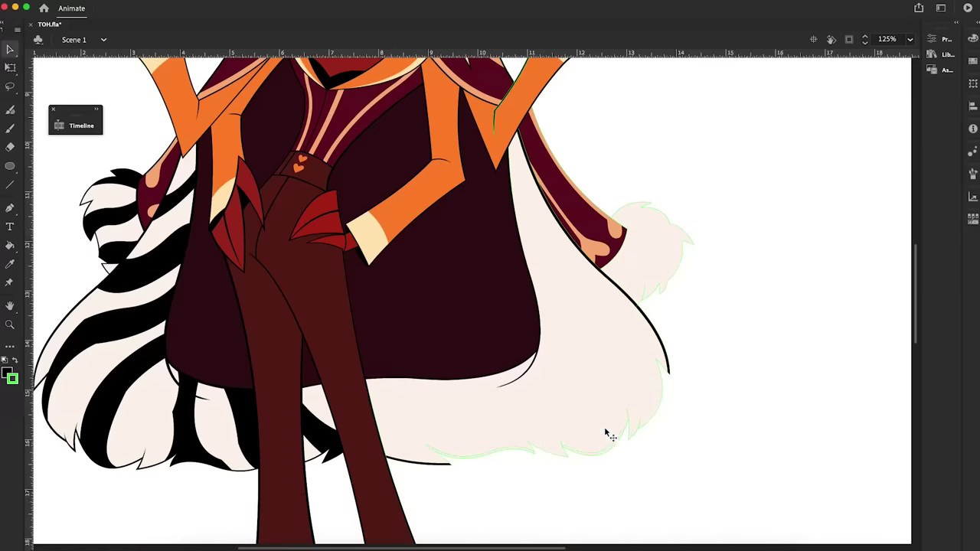
key("z")
left_click(610, 436)
right_click(698, 135)
left_click(724, 217)
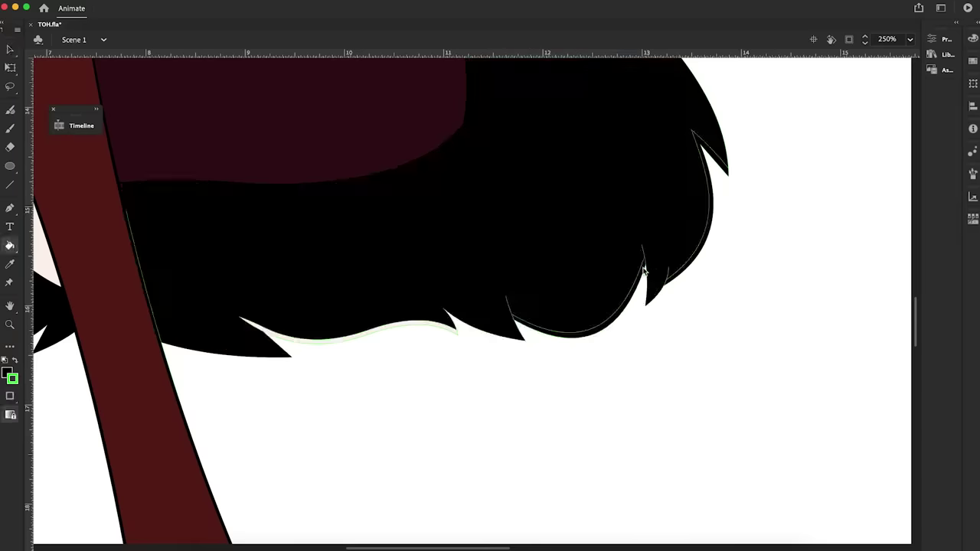
Step: Break the pasted outline apart into plain strokes, deselect it, and check the sleeve tip and fur cuff
key("n")
left_click(431, 357)
scroll(432, 357, "up", 2)
right_click(101, 188)
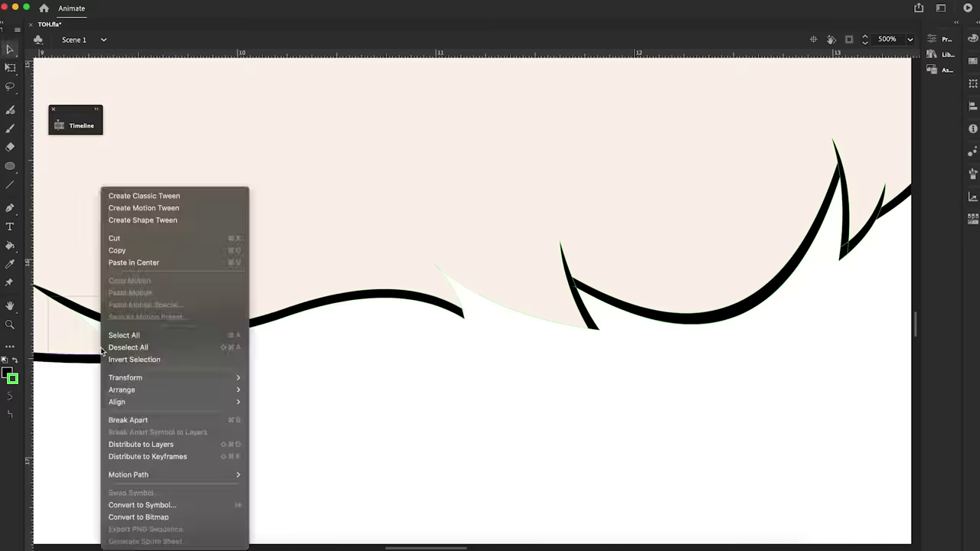
key("Escape")
right_click(448, 289)
left_click(471, 420)
scroll(488, 280, "down", 4)
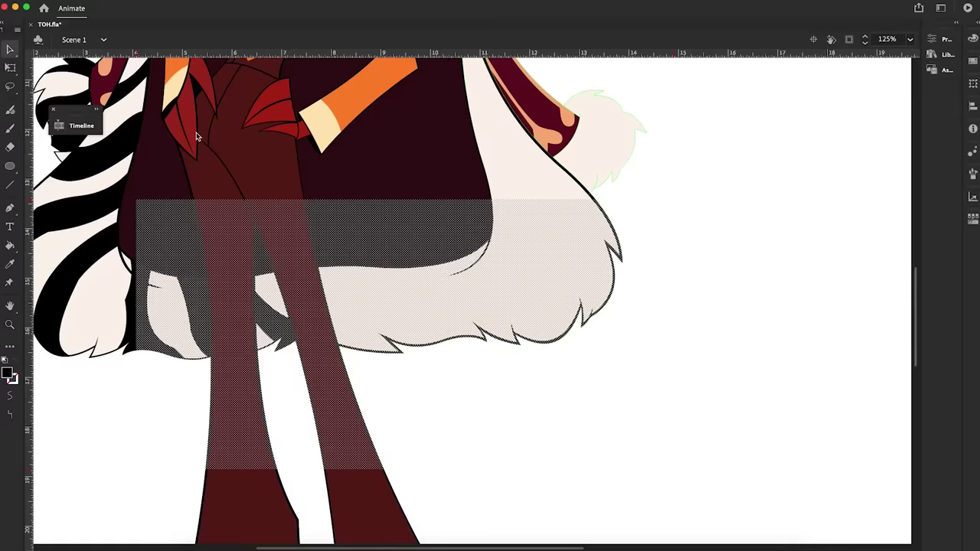
scroll(478, 140, "up", 2)
key("Escape")
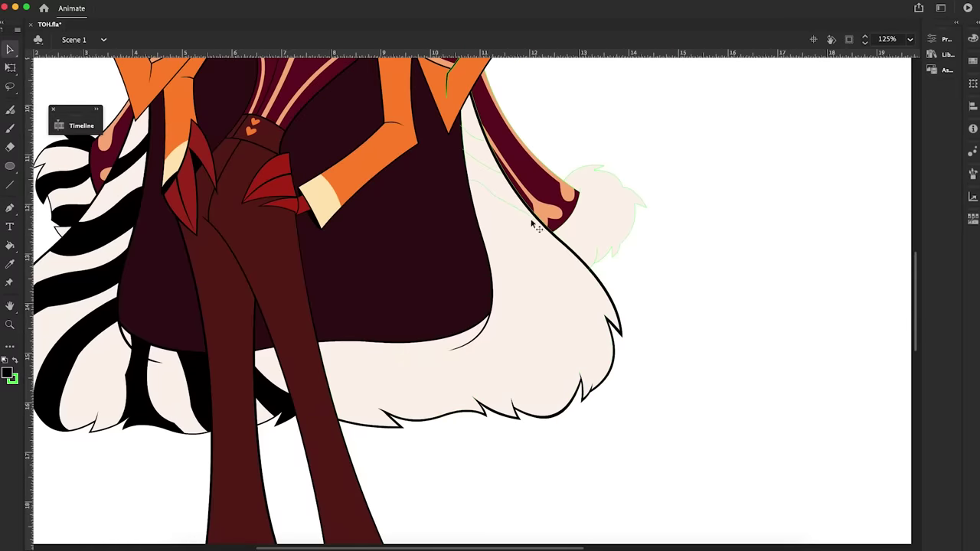
key("z")
left_click(498, 305)
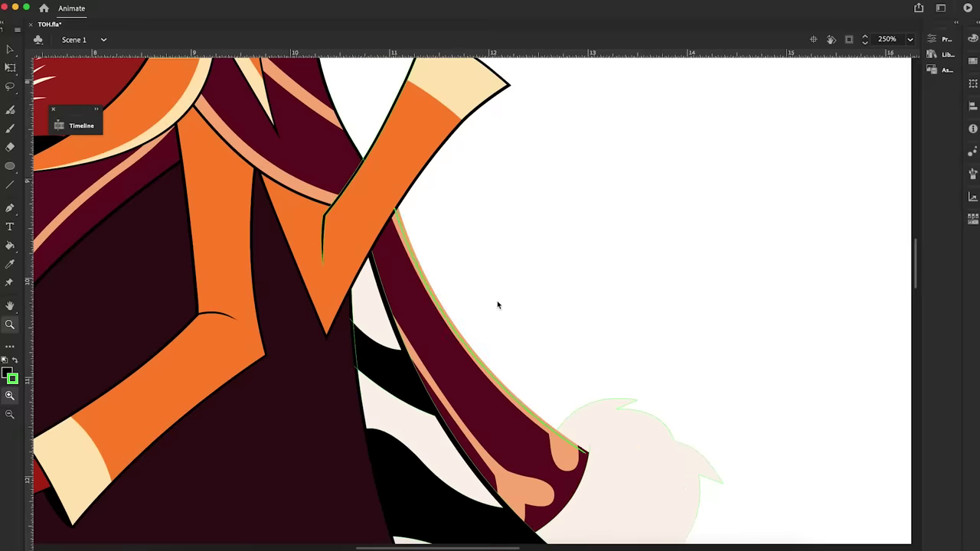
scroll(256, 304, "down", 5)
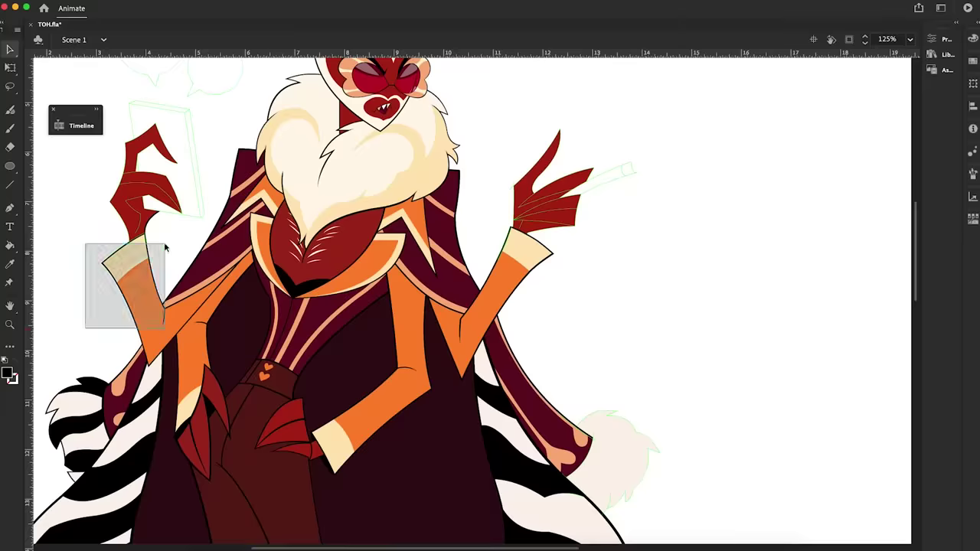
Step: Ink the red clawed glove's edges and both claws' inner lines in black
left_click(200, 202)
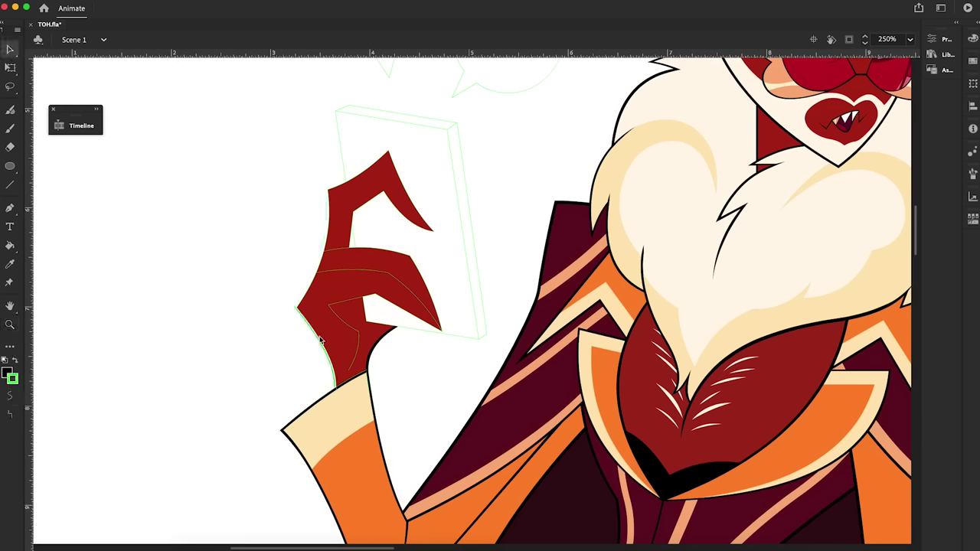
key("super+equal")
scroll(322, 230, "up", 1)
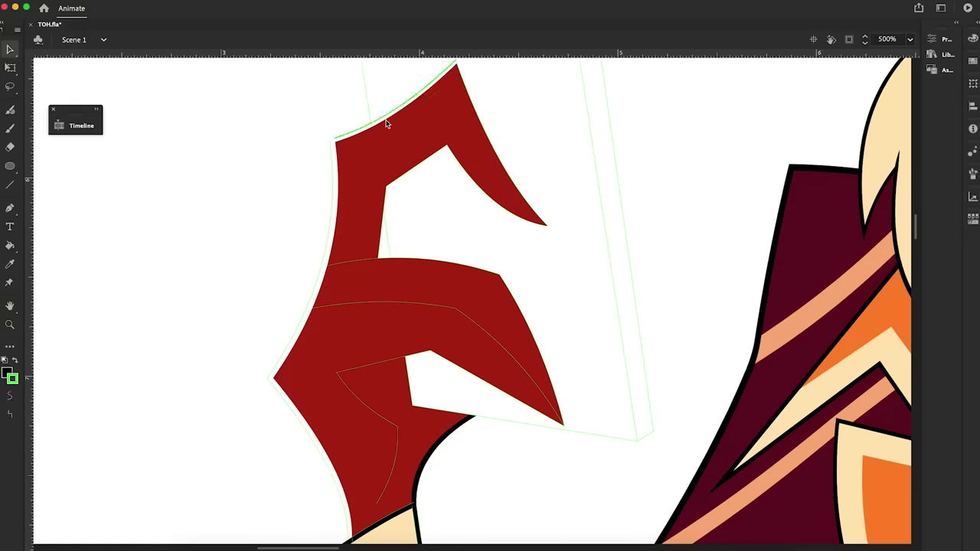
left_click(334, 143)
left_click(434, 277)
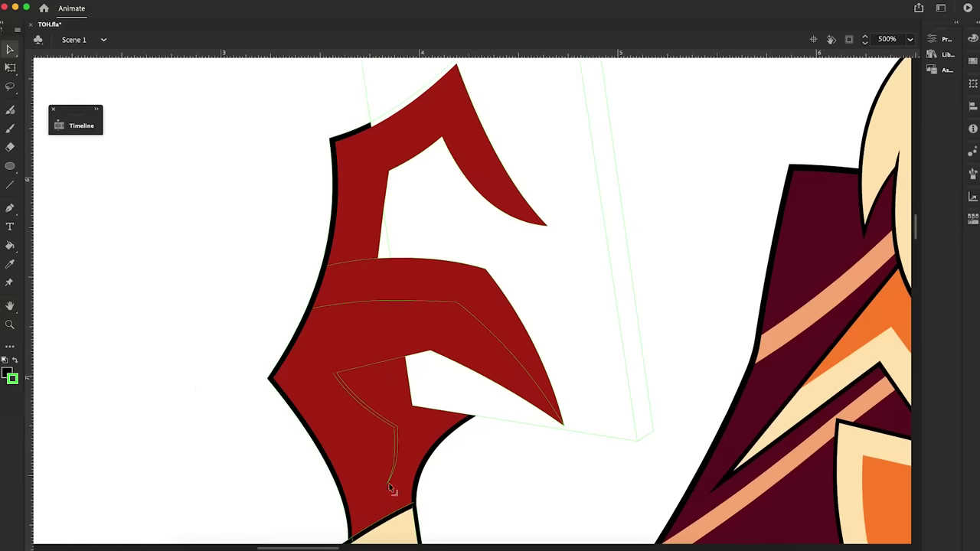
left_click(334, 375)
left_click(521, 291)
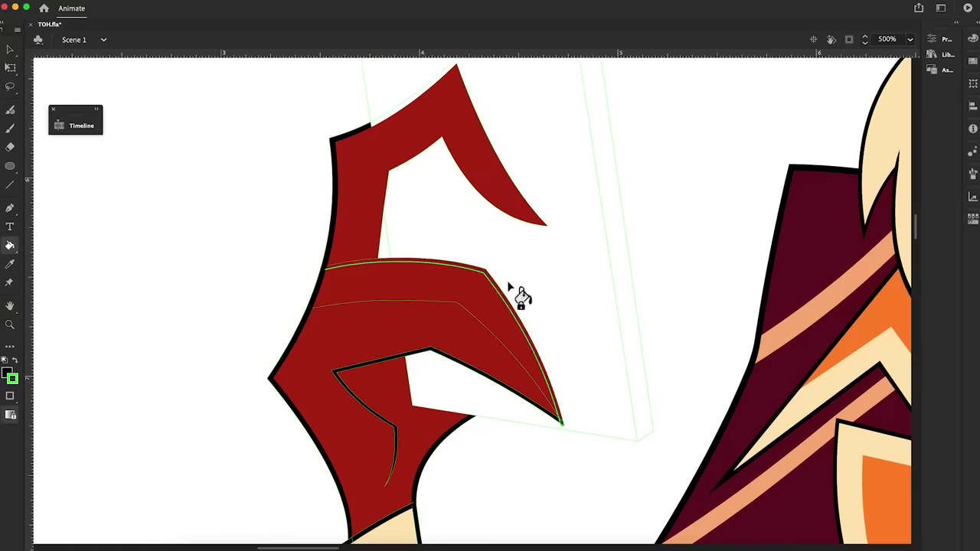
left_click(462, 305)
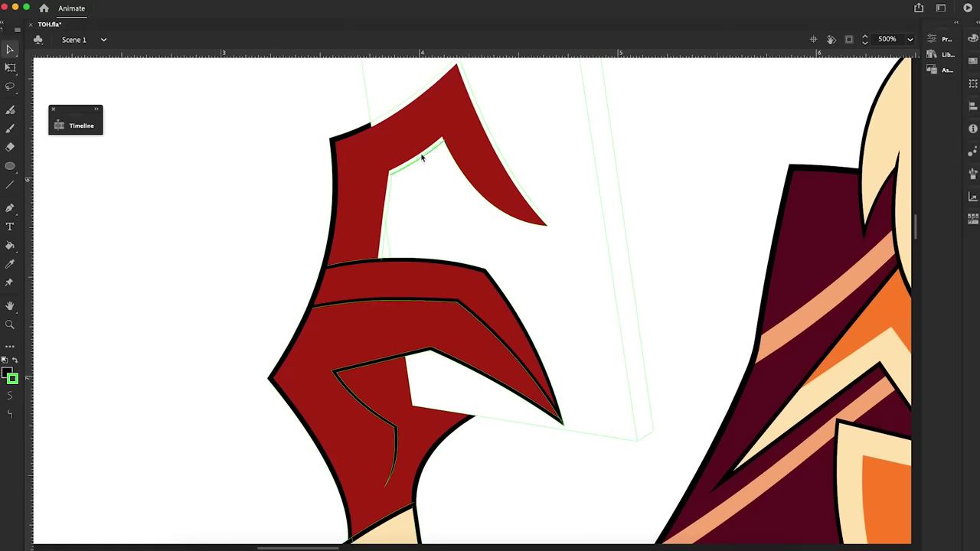
scroll(577, 249, "up", 2)
left_click(519, 258)
Step: Turn the sleeve cuff's green fur stroke into a black outline
key("z")
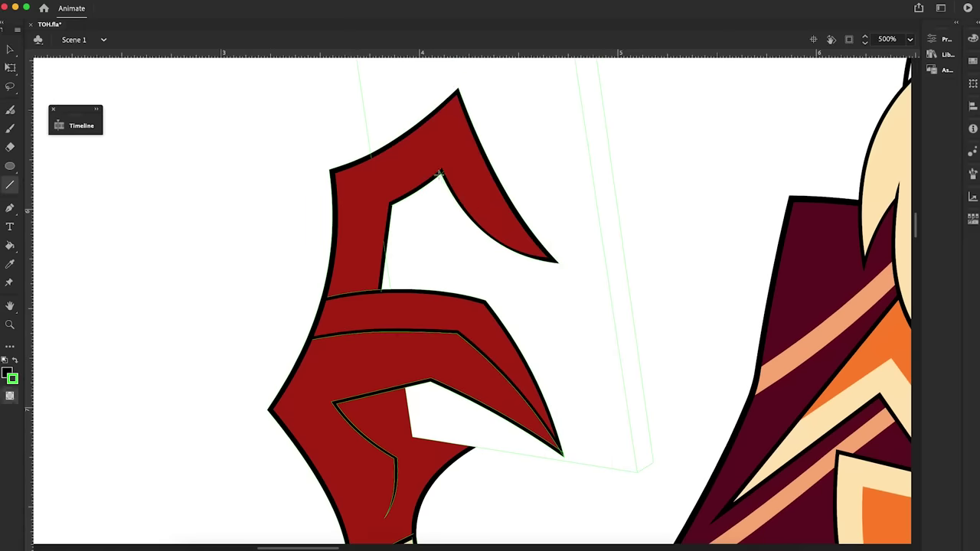
key("super+minus")
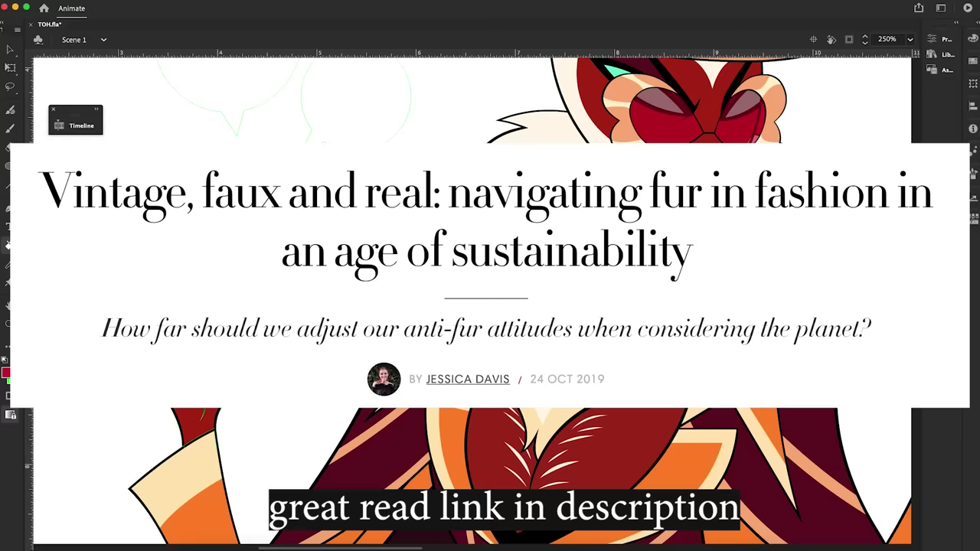
left_click(258, 474)
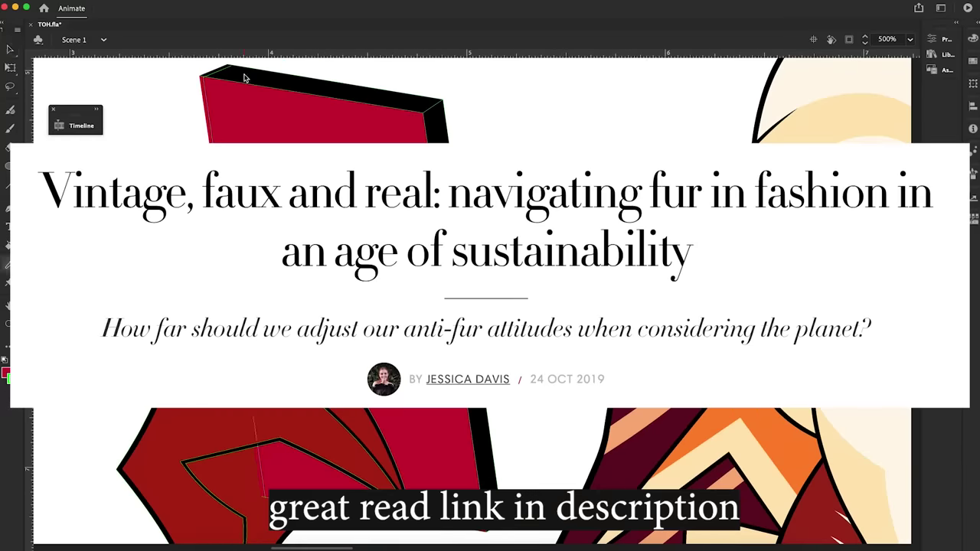
scroll(549, 305, "down", 6)
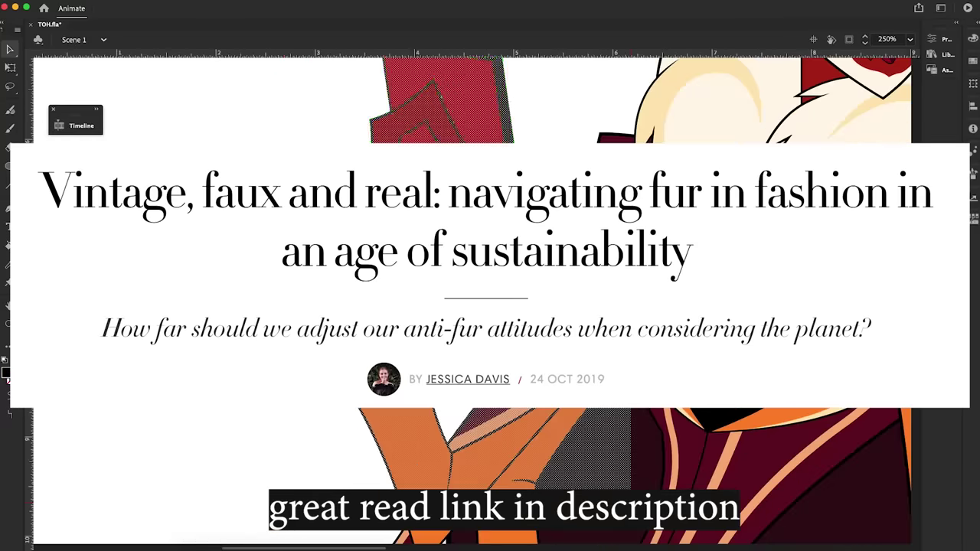
left_click(574, 414)
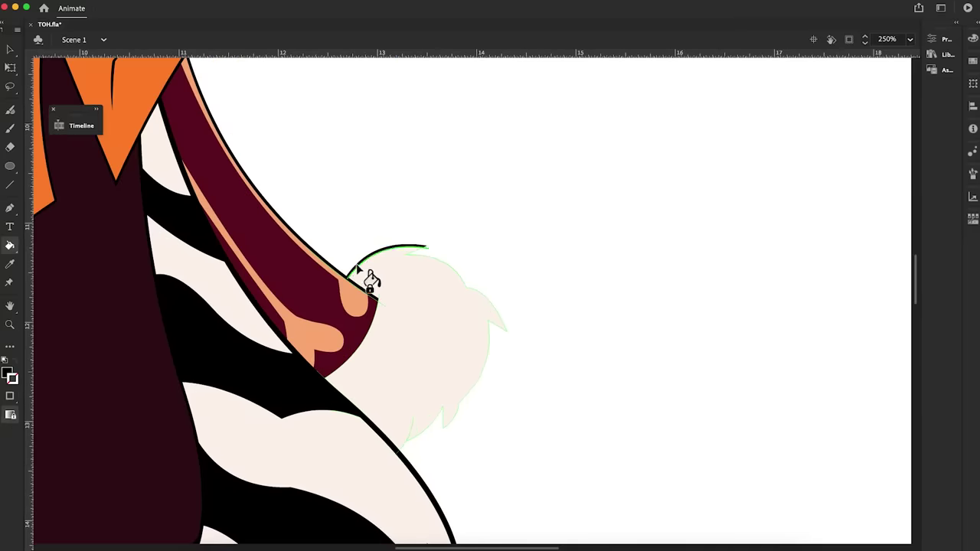
left_click(586, 421)
key("q")
key("super+equal")
key("v")
left_click(508, 147)
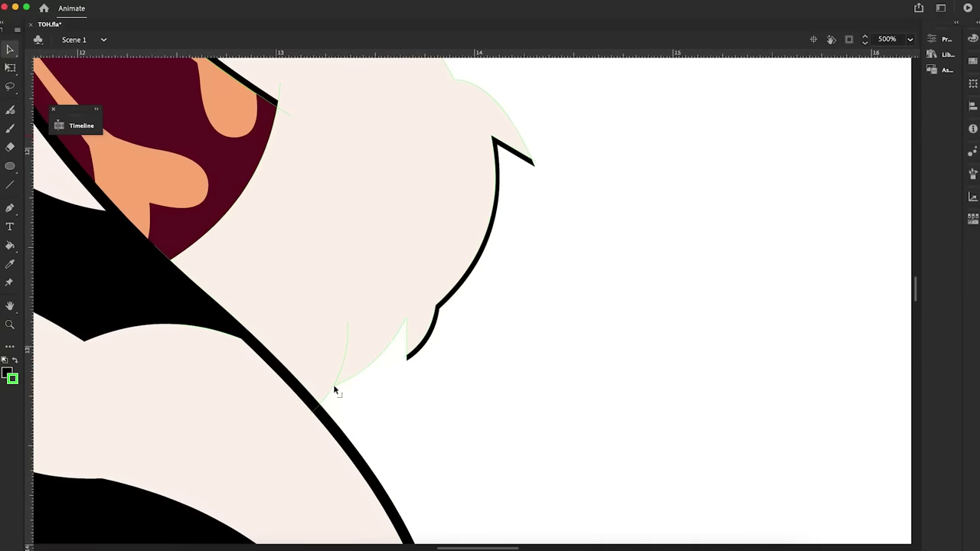
right_click(332, 355)
key("Escape")
scroll(332, 356, "up", 4)
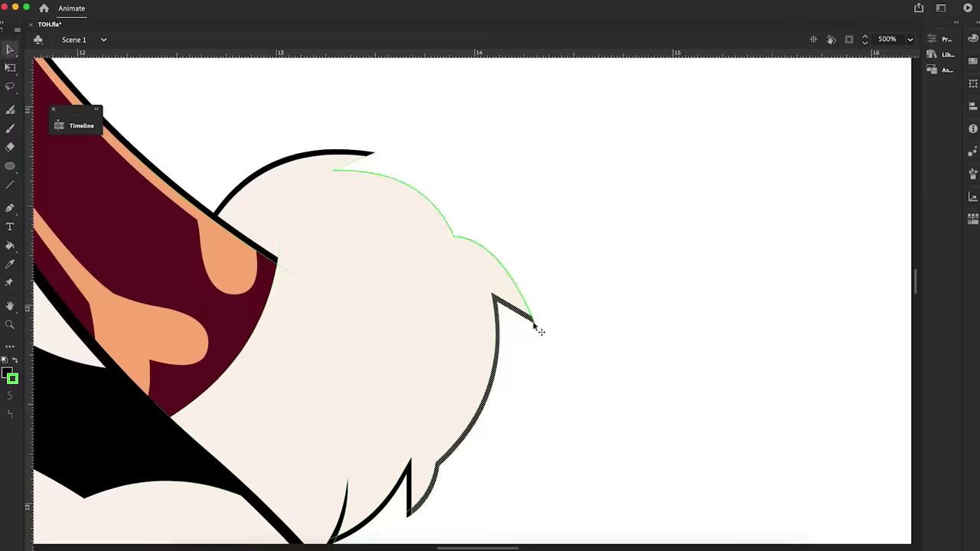
Step: Save the drawing and zoom in on the red feathered glove
key("n")
key("super+minus")
key("super+minus")
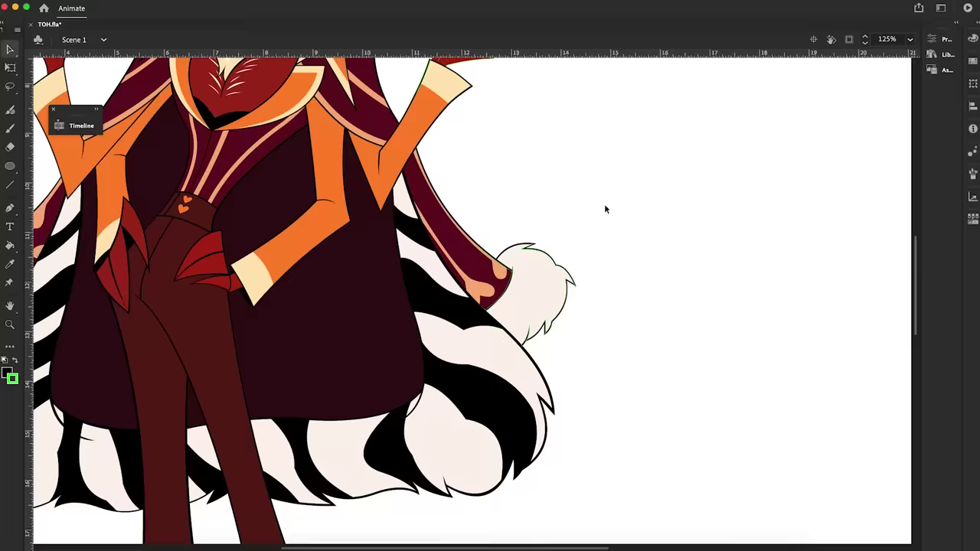
key("z")
key("super+s")
key("super+minus")
key("super+minus")
left_click(469, 286)
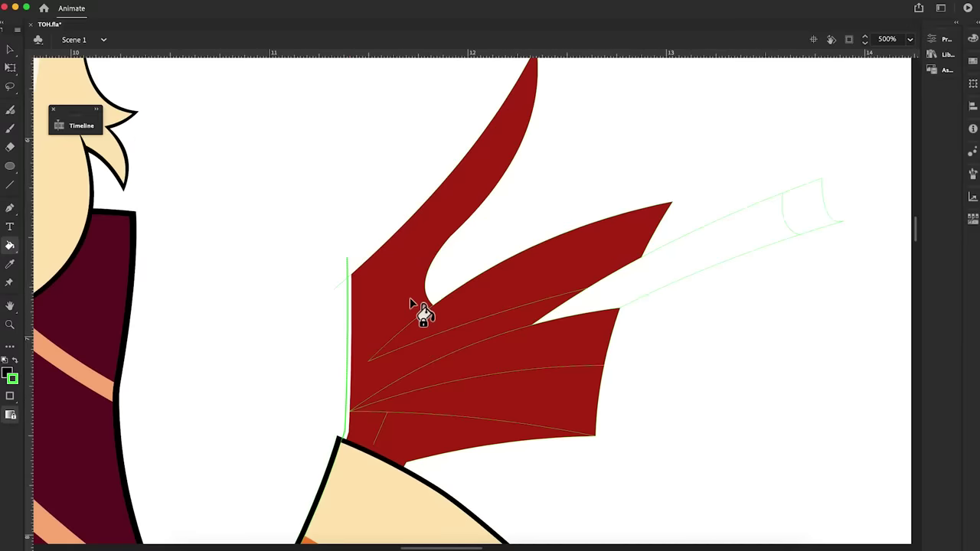
scroll(370, 297, "up", 1)
scroll(370, 298, "up", 2)
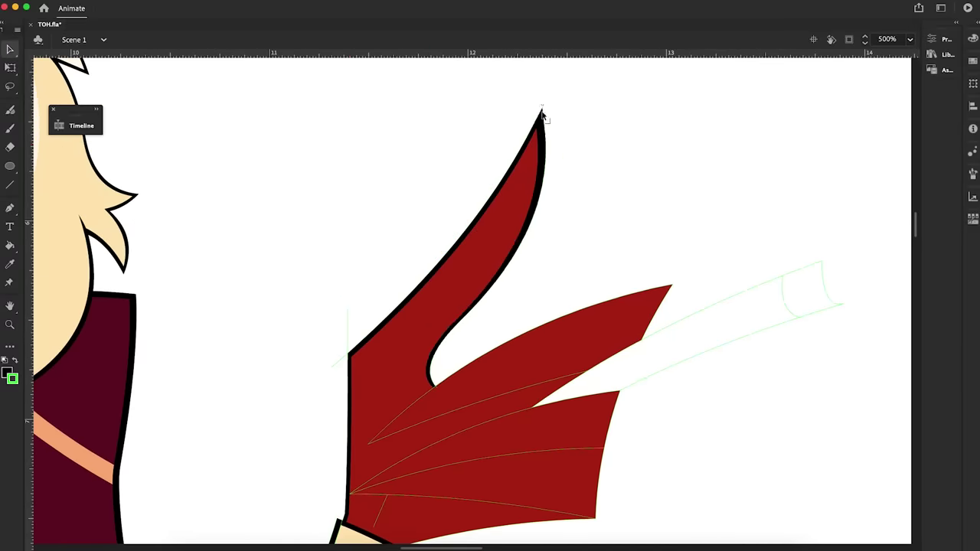
key("v")
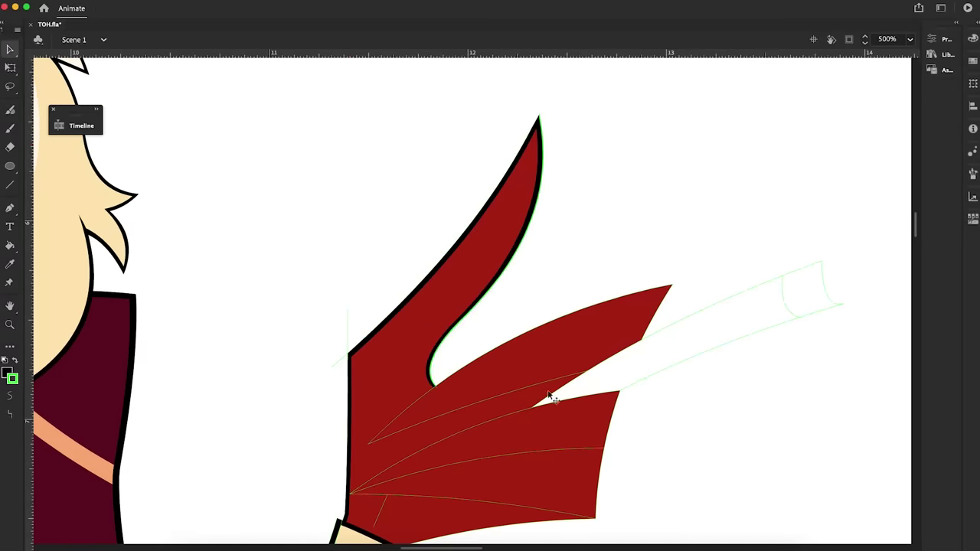
scroll(550, 396, "down", 2)
key("z")
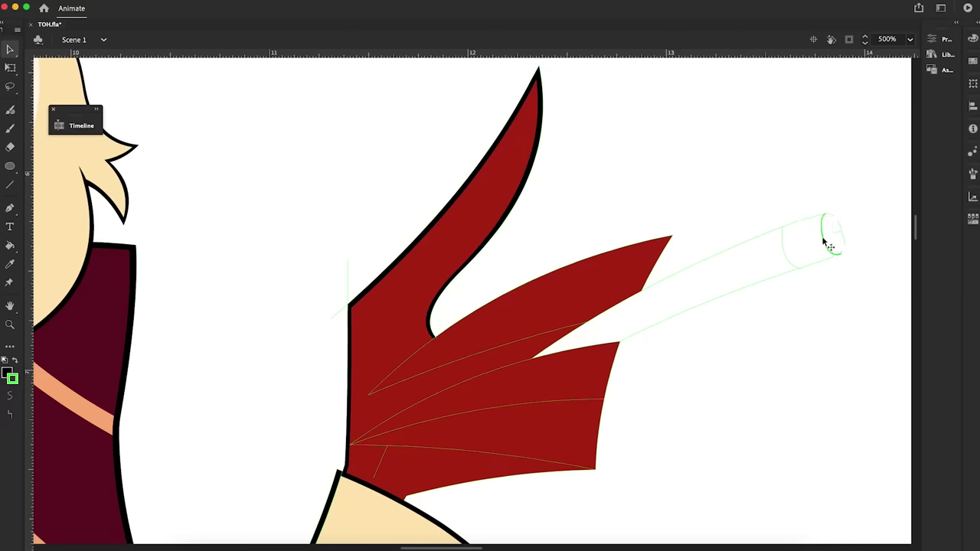
Step: Ink the thin feather lines thick black and paste a copied stroke in place at the glove base
right_click(604, 418)
right_click(440, 309)
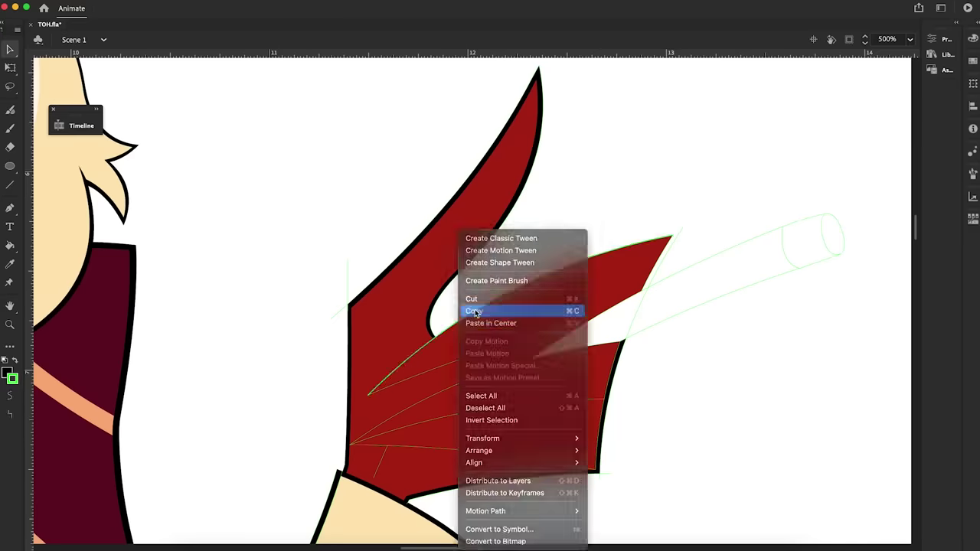
left_click(420, 388)
key("s")
left_click(578, 341)
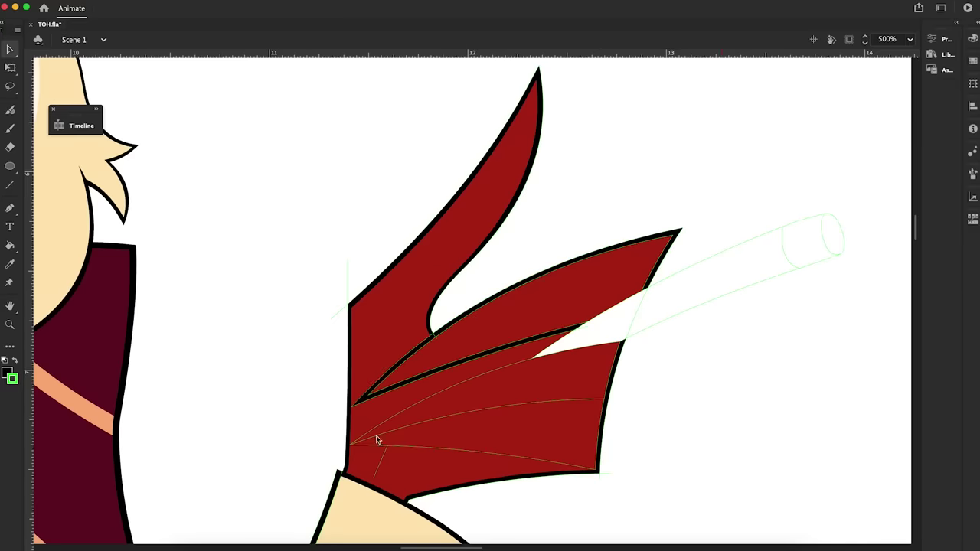
right_click(292, 381)
left_click(322, 425)
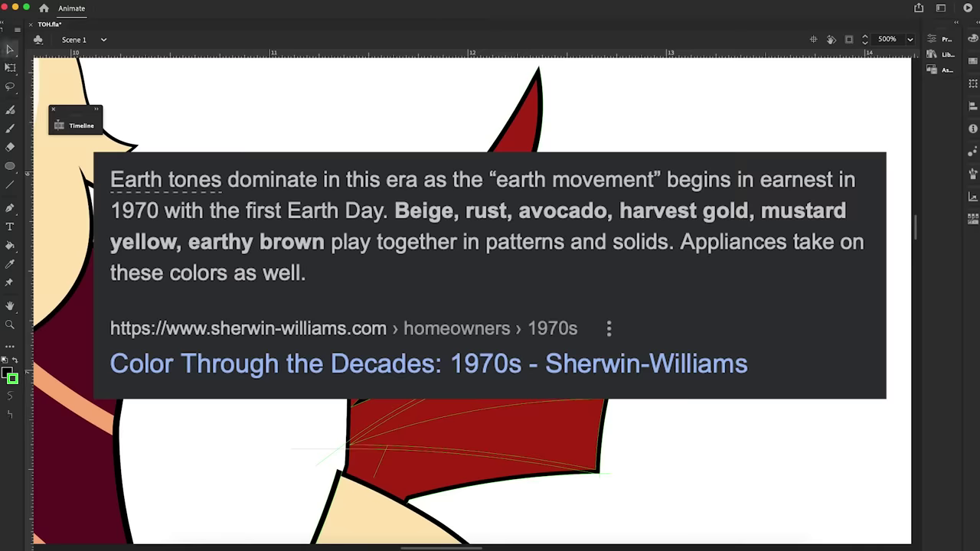
Step: Scroll down to the maroon high-heeled boot below the fur cuff
right_click(482, 406)
key("Escape")
scroll(471, 300, "right", 5)
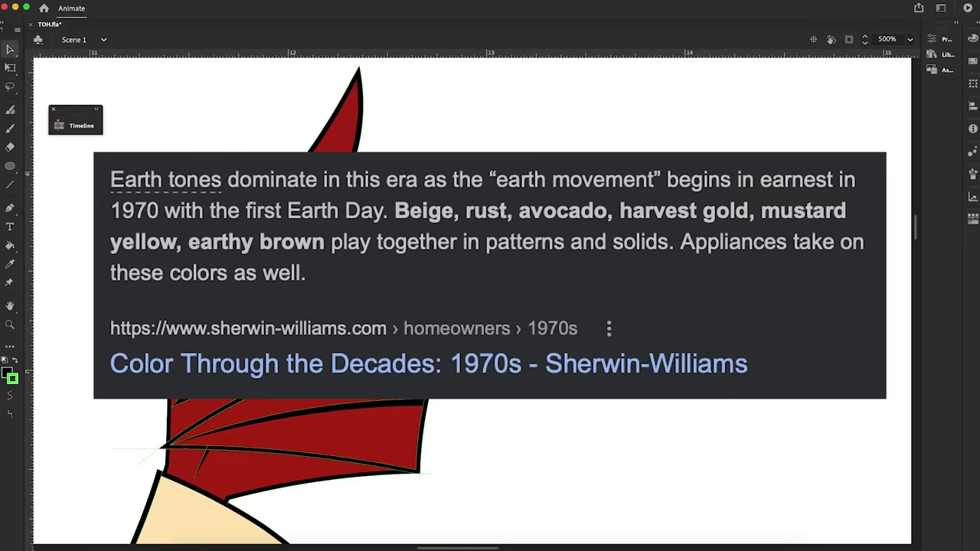
scroll(490, 306, "down", 3)
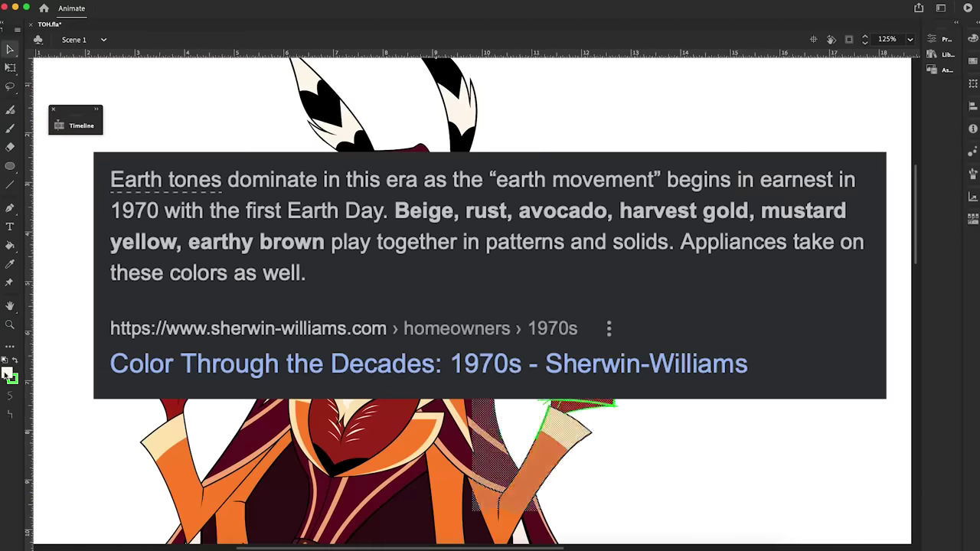
scroll(809, 366, "down", 3)
scroll(376, 403, "up", 5)
Step: Outline the boot's front edge and the heel in black
scroll(600, 270, "up", 3)
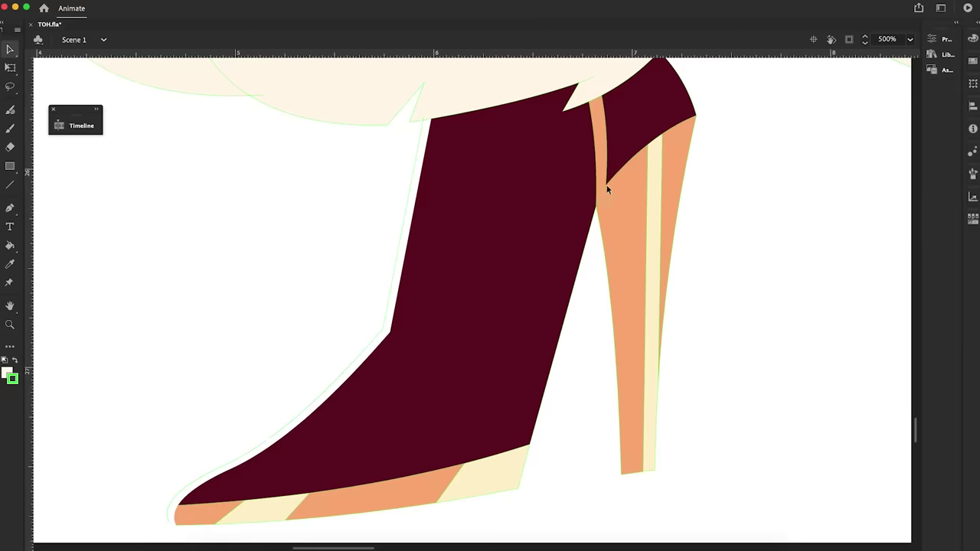
right_click(667, 131)
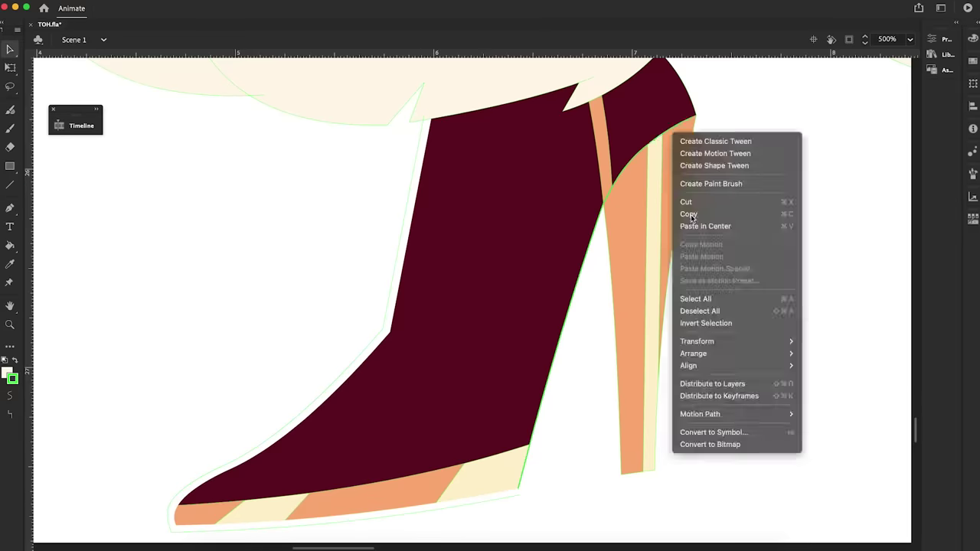
left_click(725, 291)
scroll(731, 192, "up", 2)
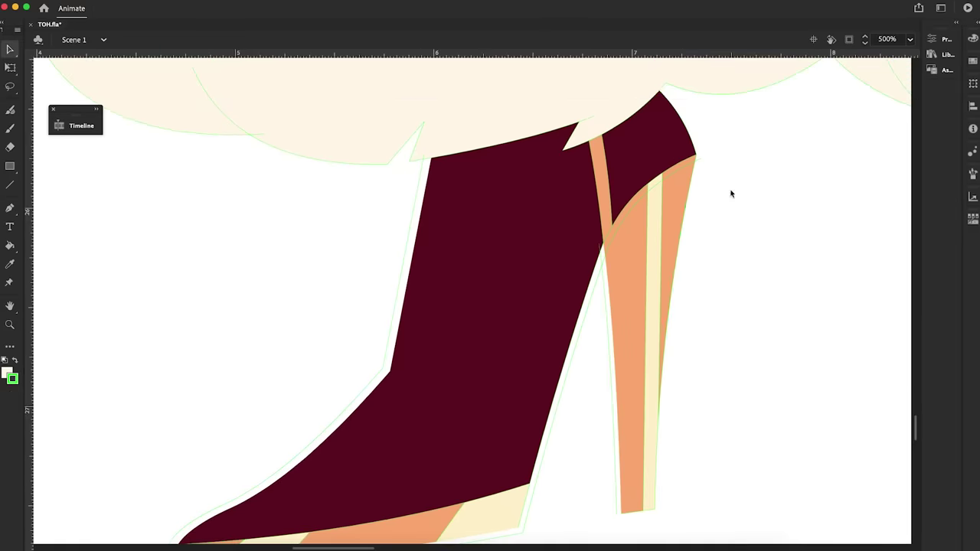
left_click(659, 461)
left_click(672, 527)
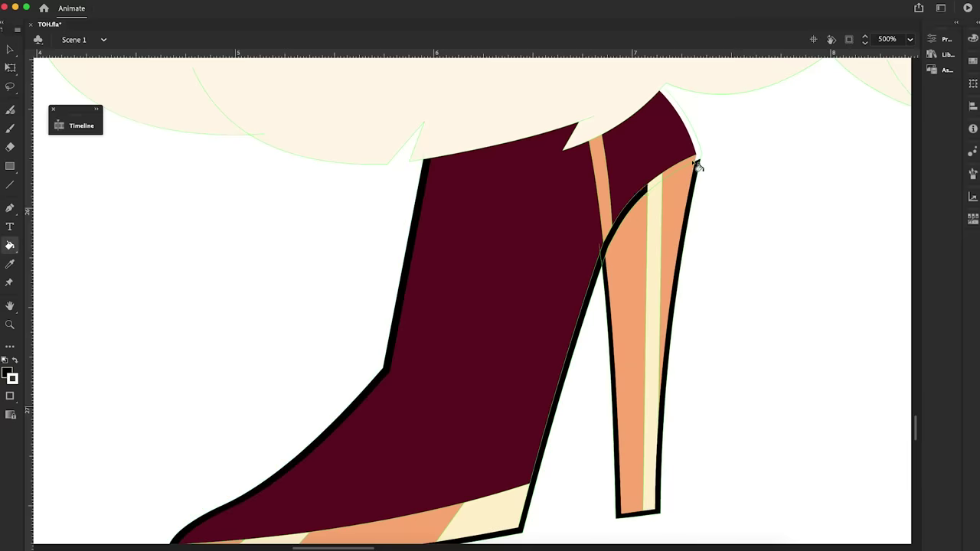
scroll(697, 164, "up", 5)
left_click(835, 218)
Step: Outline the fur trim's lower, left and upper-left edges in black
key("v")
left_click(417, 325)
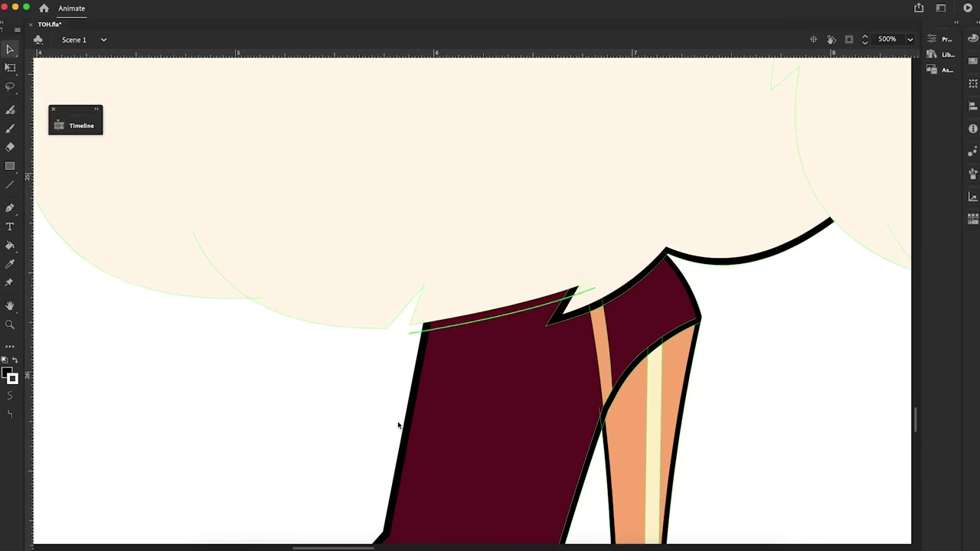
left_click(256, 309)
scroll(601, 360, "down", 3)
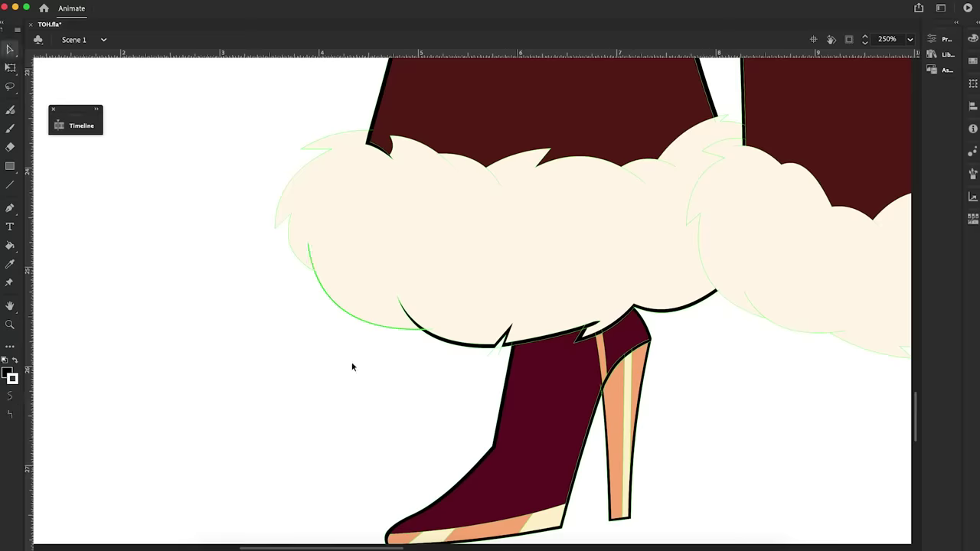
scroll(605, 321, "up", 4)
left_click(312, 408)
scroll(530, 190, "up", 3)
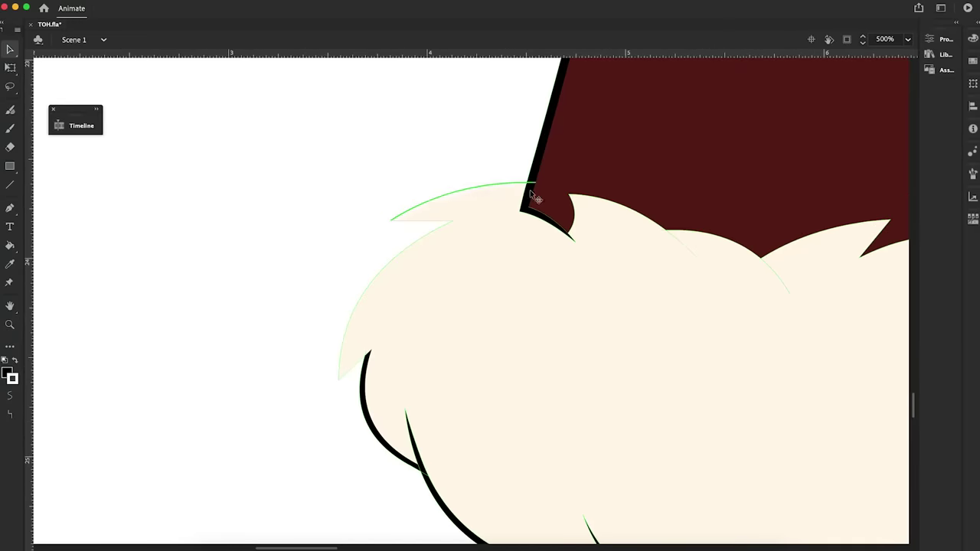
left_click(375, 225)
left_click(335, 390)
scroll(335, 391, "right", 5)
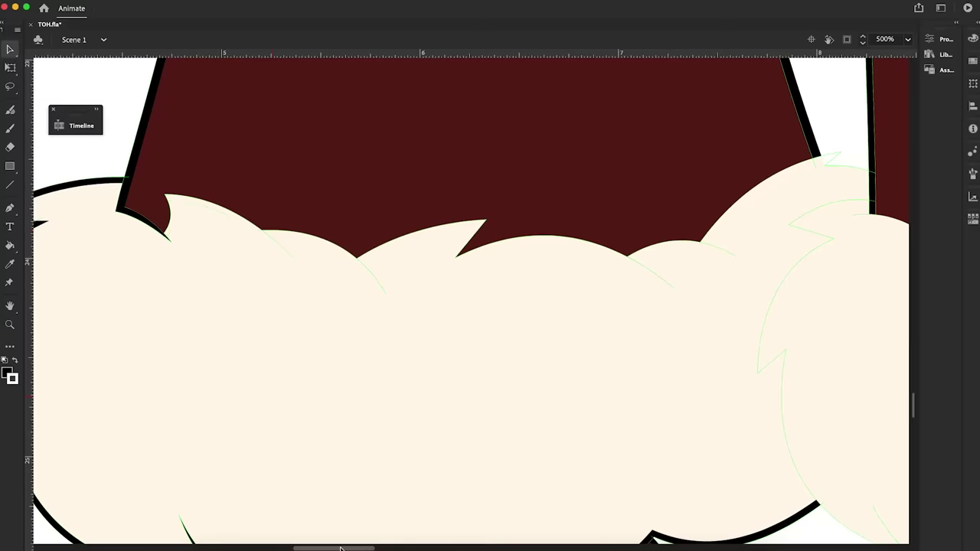
Step: Convert the green left and lower-left fur contour segments to black
key("n")
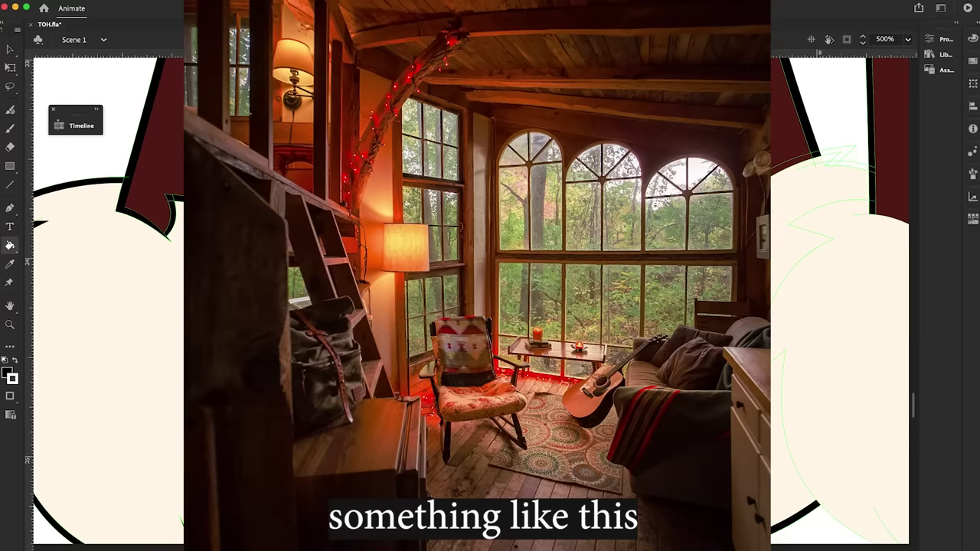
scroll(848, 202, "down", 5)
scroll(848, 201, "up", 3)
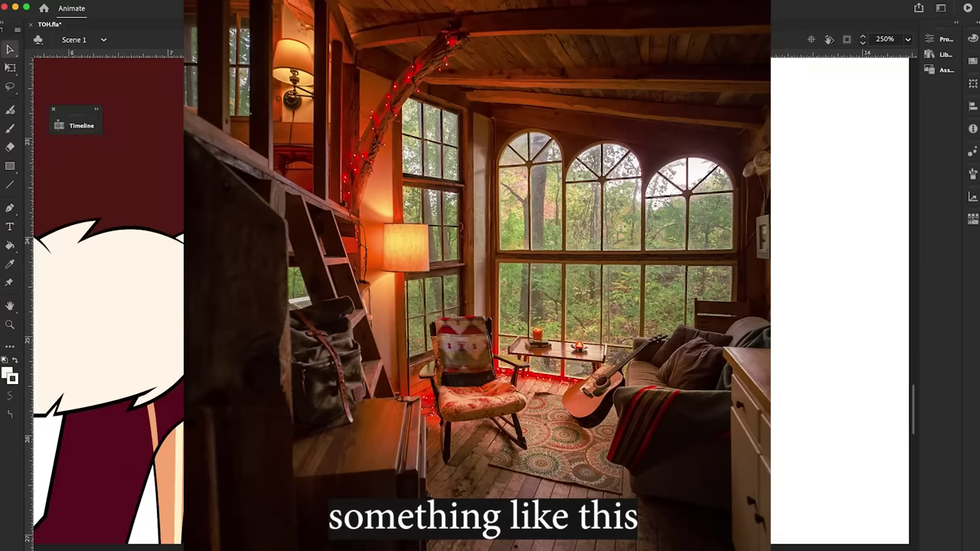
key("z")
left_click(410, 338)
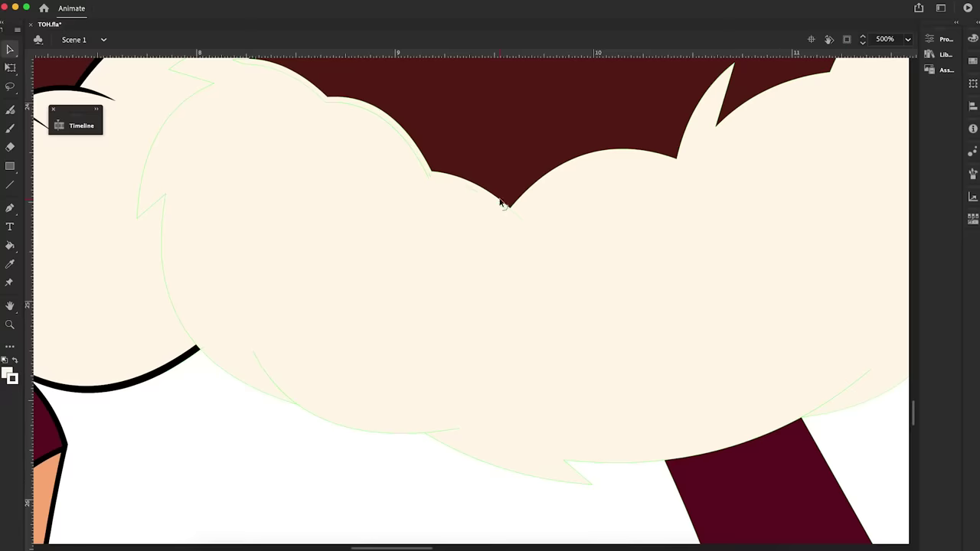
scroll(230, 153, "up", 3)
right_click(170, 136)
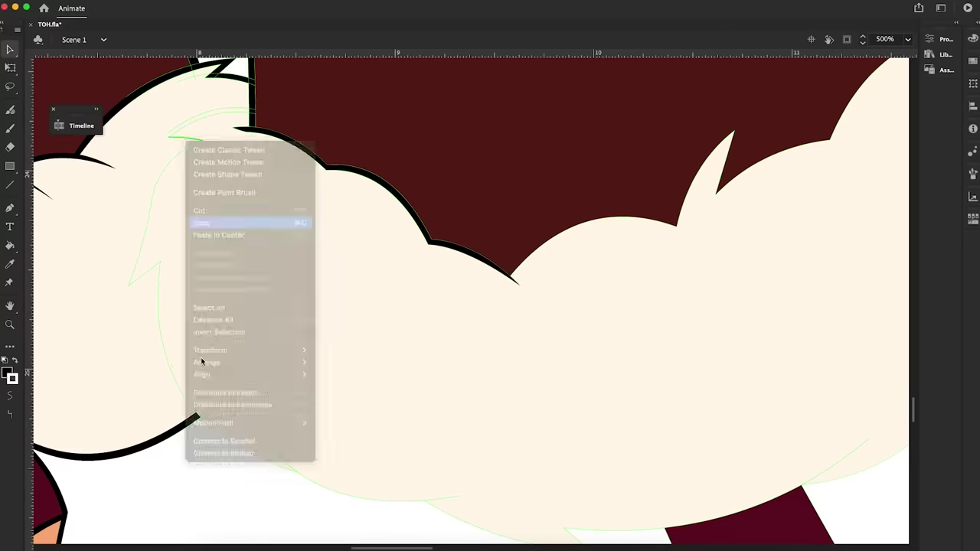
left_click(198, 147)
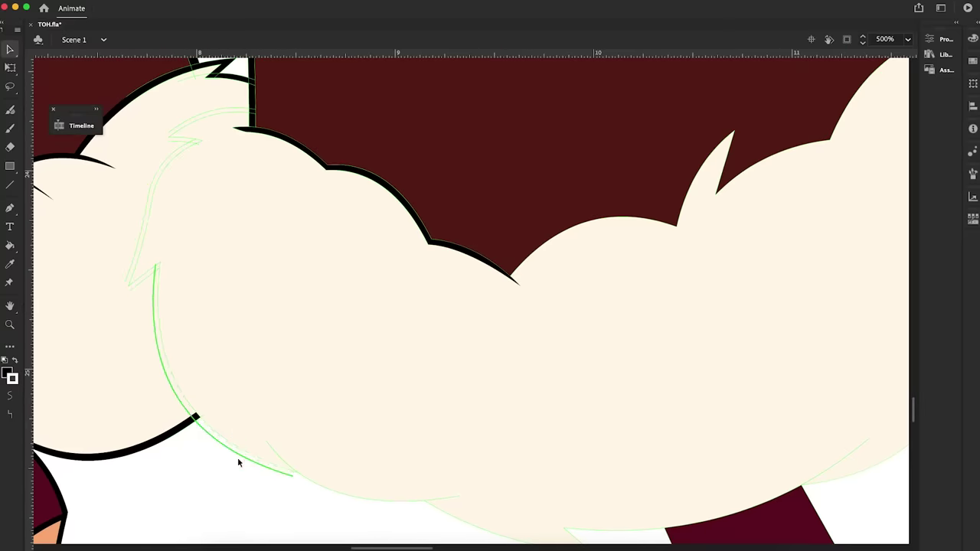
right_click(230, 457)
left_click(258, 466)
scroll(157, 140, "down", 7)
scroll(157, 140, "right", 12)
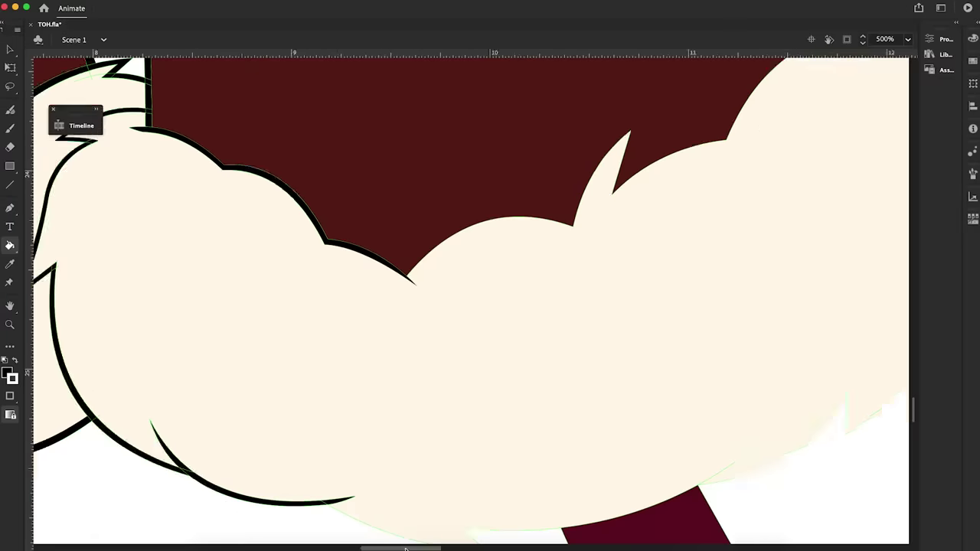
left_click(175, 361)
left_click(625, 409)
Step: Convert the leg's left contour to a black outline
scroll(536, 459, "right", 5)
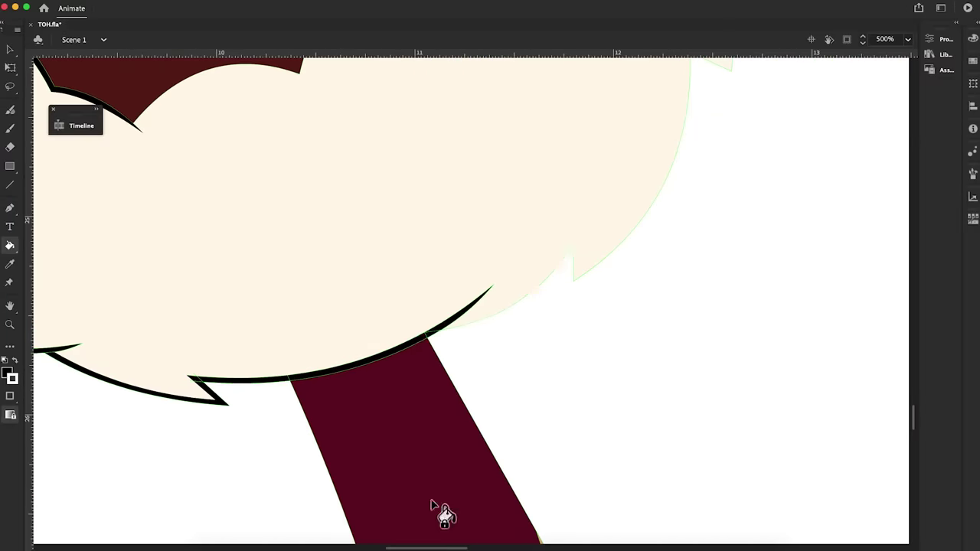
right_click(444, 516)
left_click(586, 370)
scroll(474, 353, "down", 15)
left_click(393, 304)
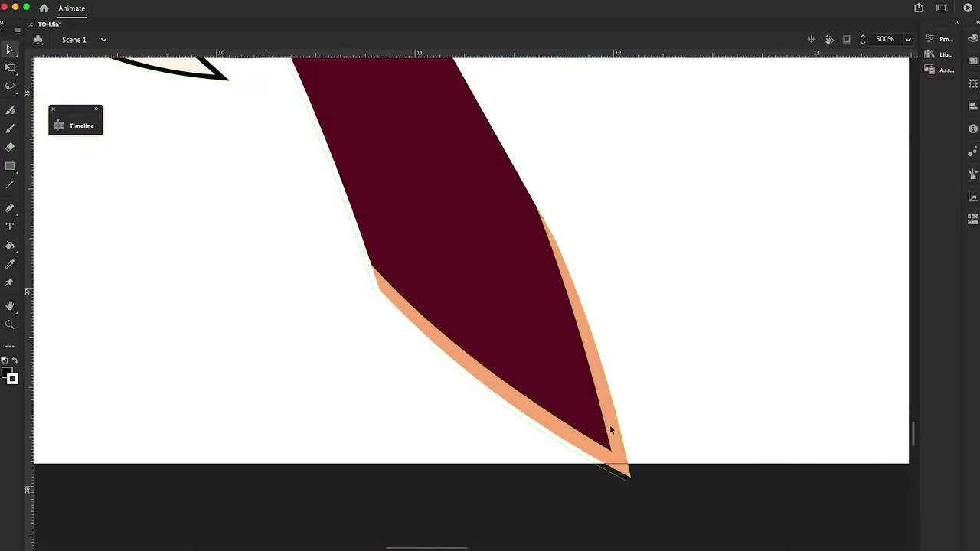
scroll(610, 426, "up", 5)
scroll(636, 388, "down", 5)
scroll(499, 264, "up", 12)
Step: Trace the upper fur spike and the fur's right edge in black
key("z")
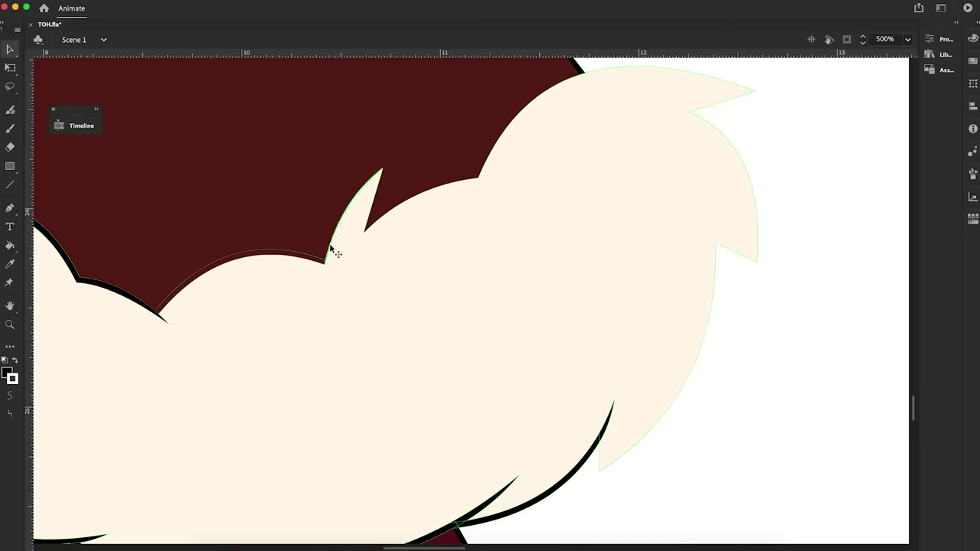
left_click_drag(382, 168, 390, 165)
left_click_drag(157, 316, 158, 316)
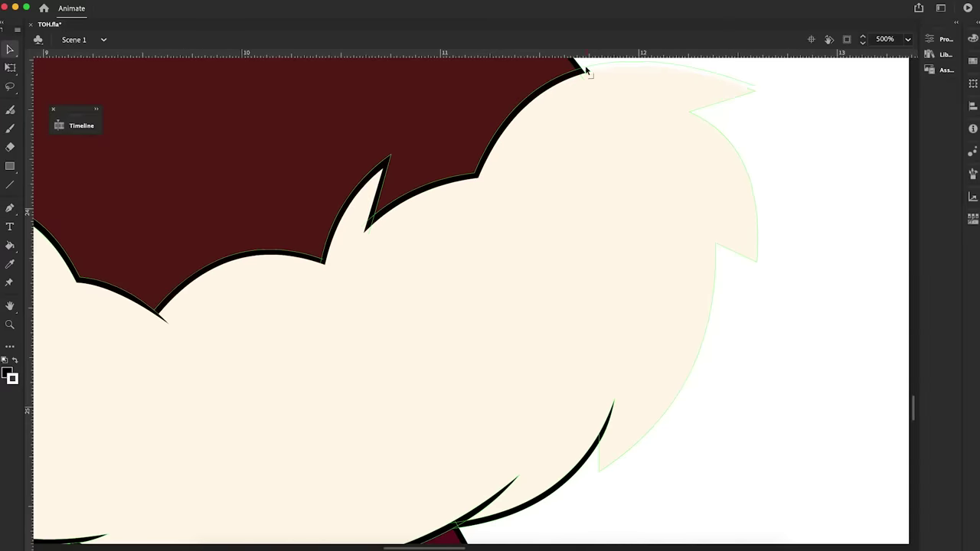
left_click_drag(585, 65, 709, 119)
mouse_move(740, 258)
left_mouse_down()
mouse_move(722, 252)
mouse_move(599, 451)
mouse_move(600, 467)
left_mouse_up()
scroll(225, 339, "down", 10)
scroll(246, 215, "up", 5)
left_click(9, 325)
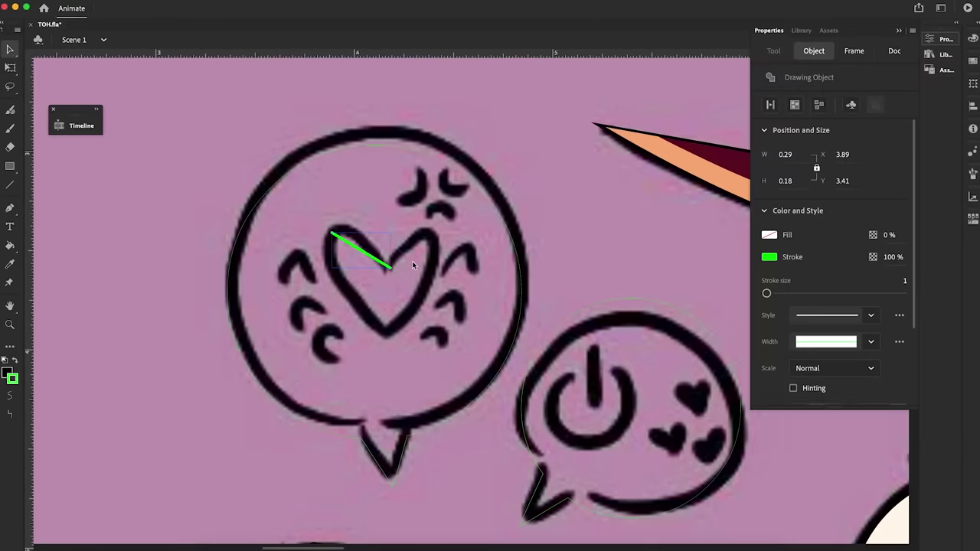
Step: Draw four chevron lines left of the heart and mirror them onto its right side
left_click(350, 271)
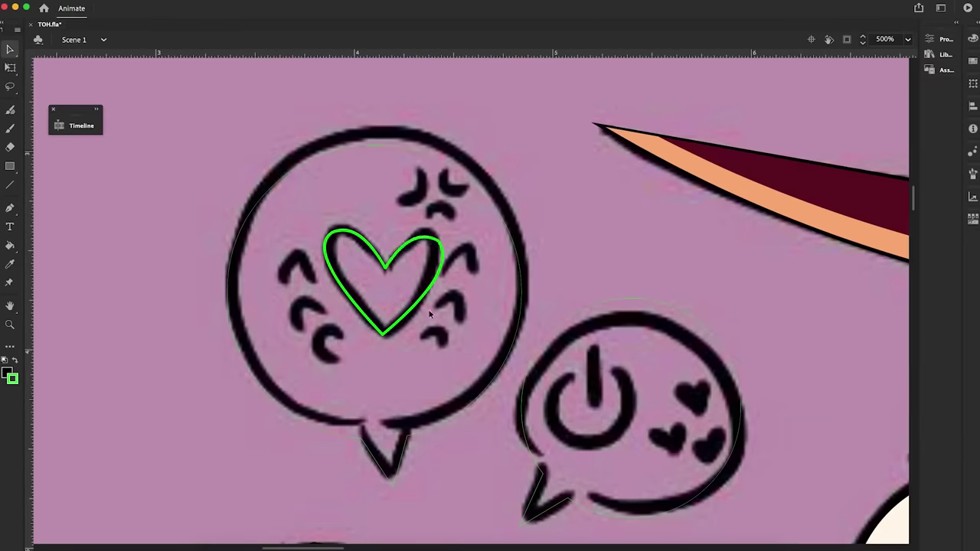
key("n")
left_click_drag(270, 282, 295, 251)
left_click_drag(295, 251, 322, 268)
left_click_drag(286, 331, 302, 297)
left_click_drag(303, 297, 325, 297)
key("v")
left_click(590, 372)
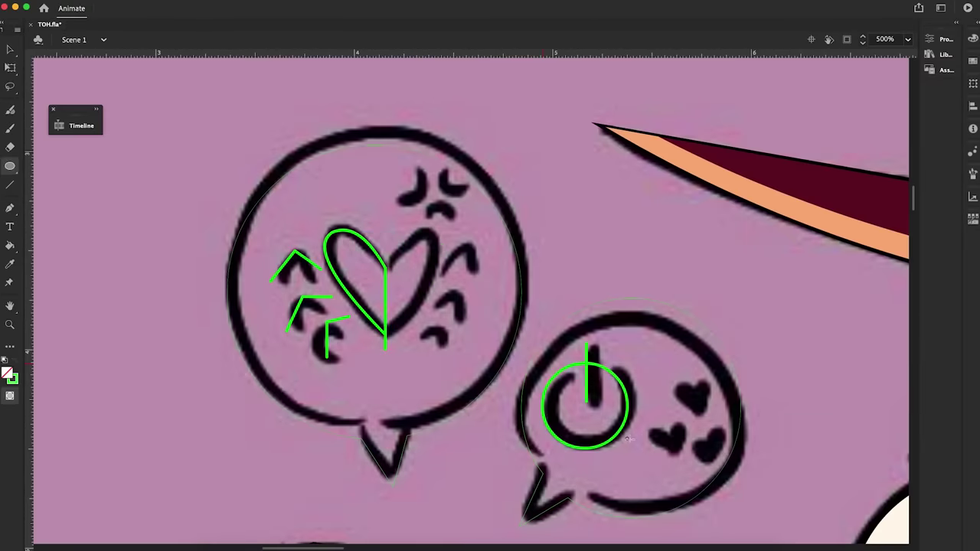
right_click(385, 346)
mouse_move(429, 377)
left_click(584, 499)
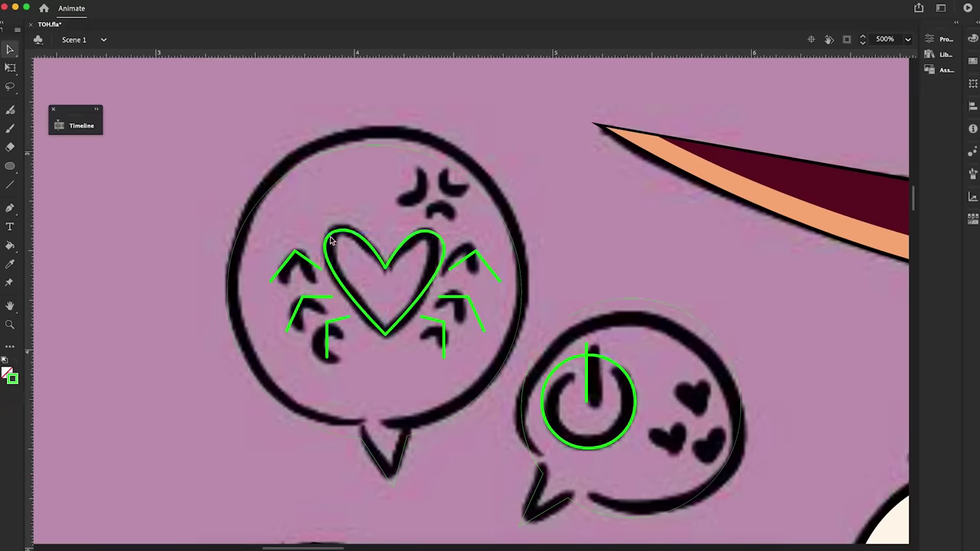
Step: Place heart copies over the black hearts in the power-icon bubble
key("q")
left_click_drag(694, 402, 668, 438)
left_click_drag(693, 402, 709, 444)
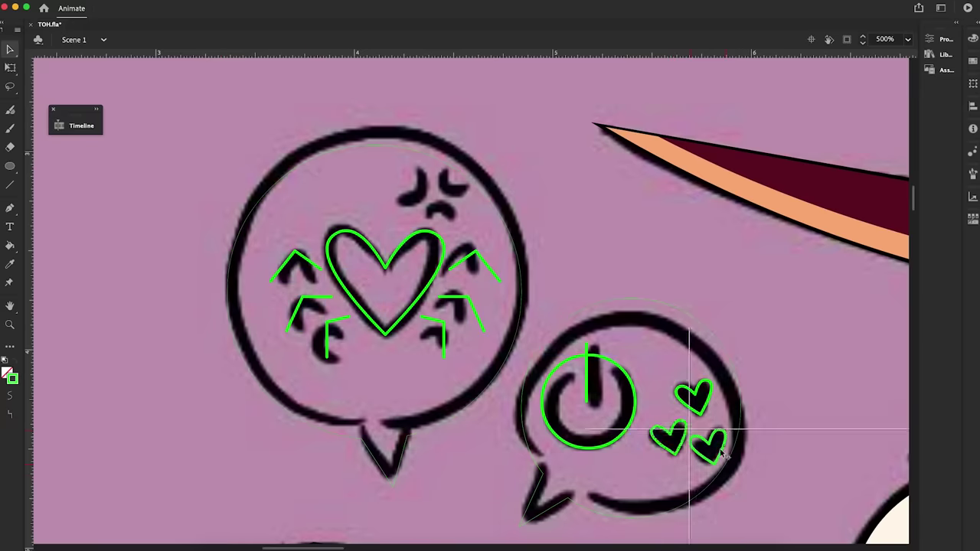
key("v")
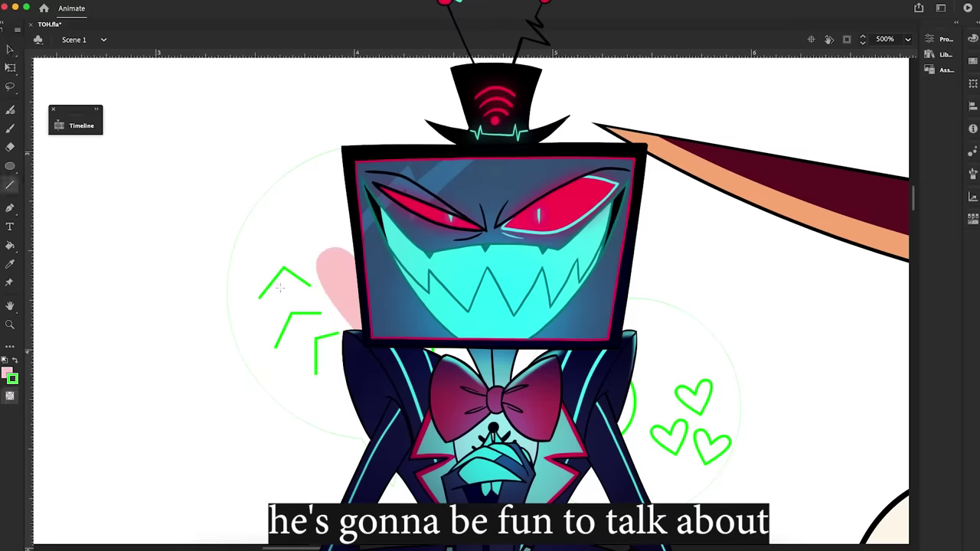
Step: Fill the heart bubble with pink
key("k")
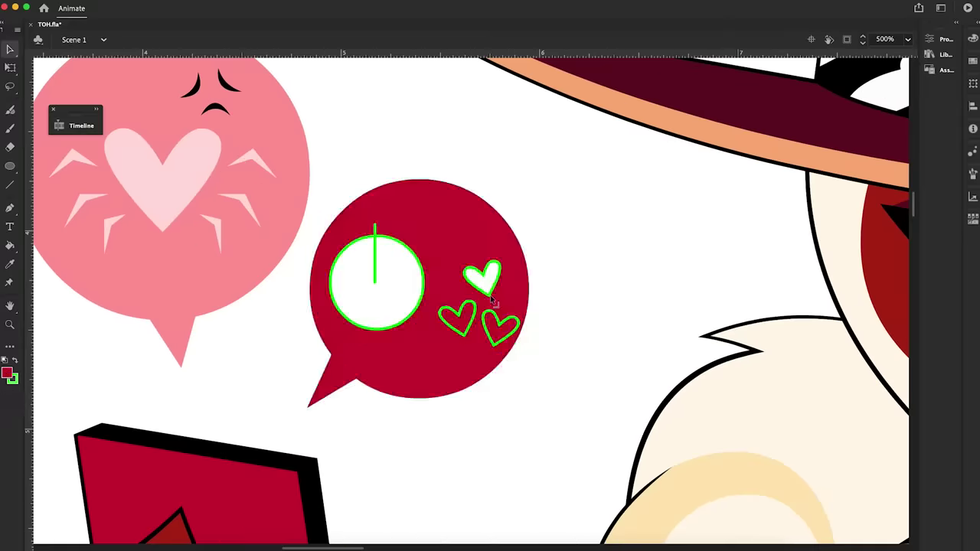
right_click(426, 234)
left_click(380, 238)
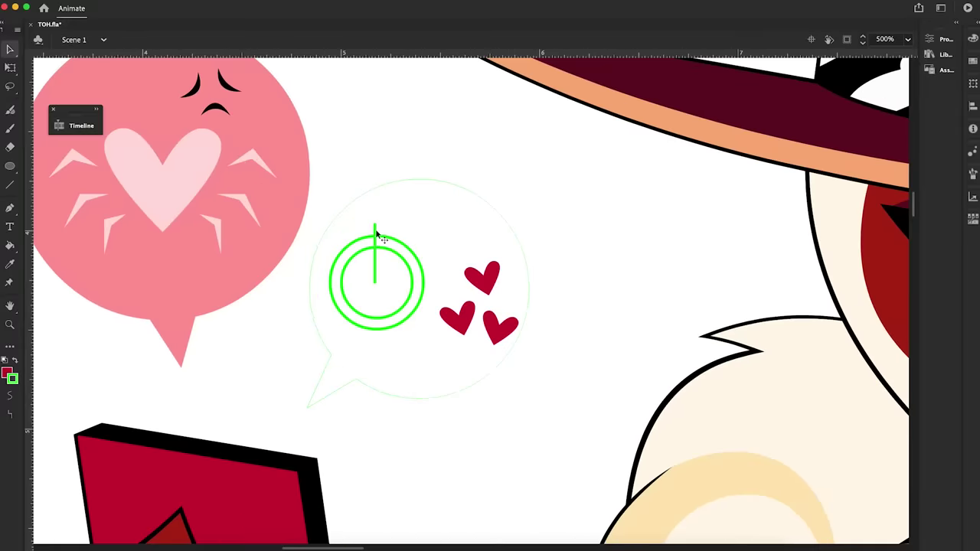
Step: Delete the power ring's top segments and helper lines, then fill the power icon cyan
right_click(390, 216)
left_click(428, 337)
left_click_drag(415, 219, 332, 280)
key("Delete")
key("Delete")
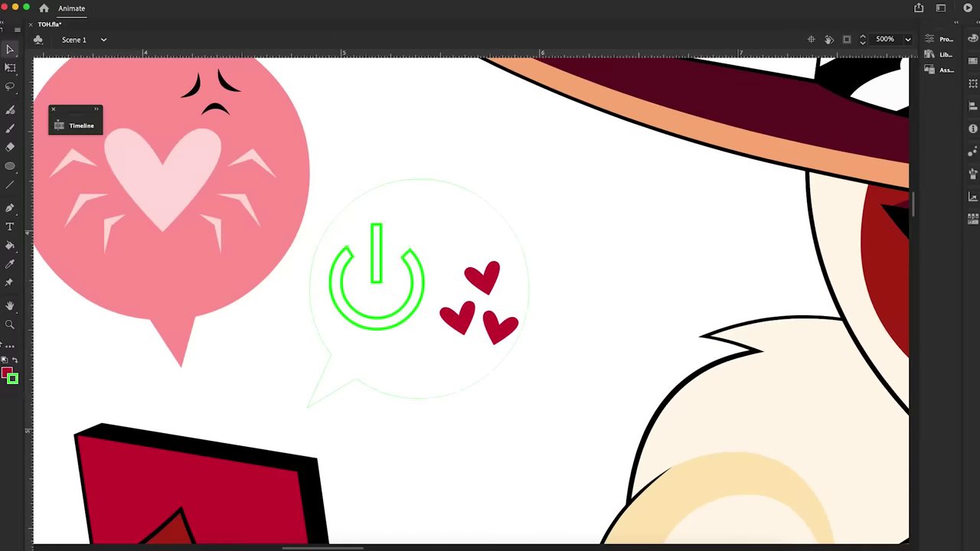
left_click(375, 326)
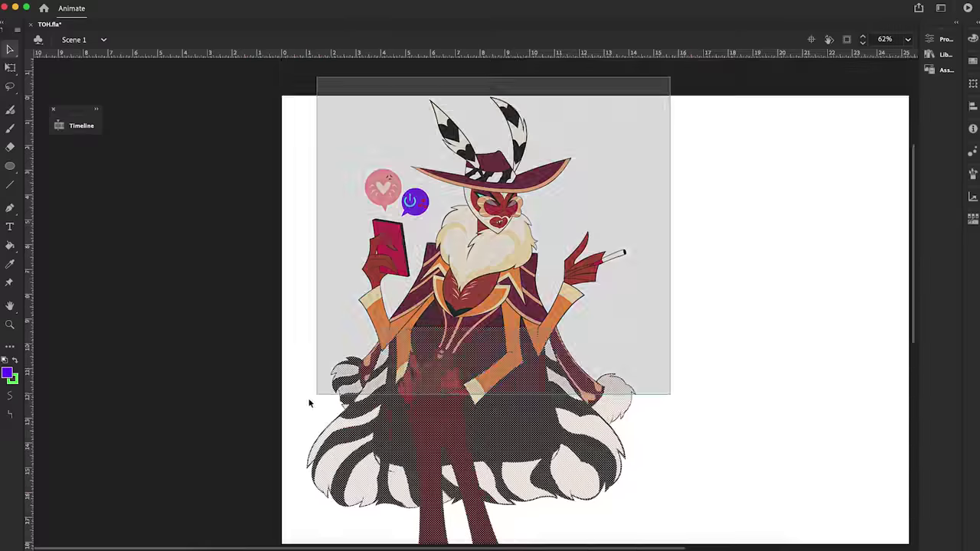